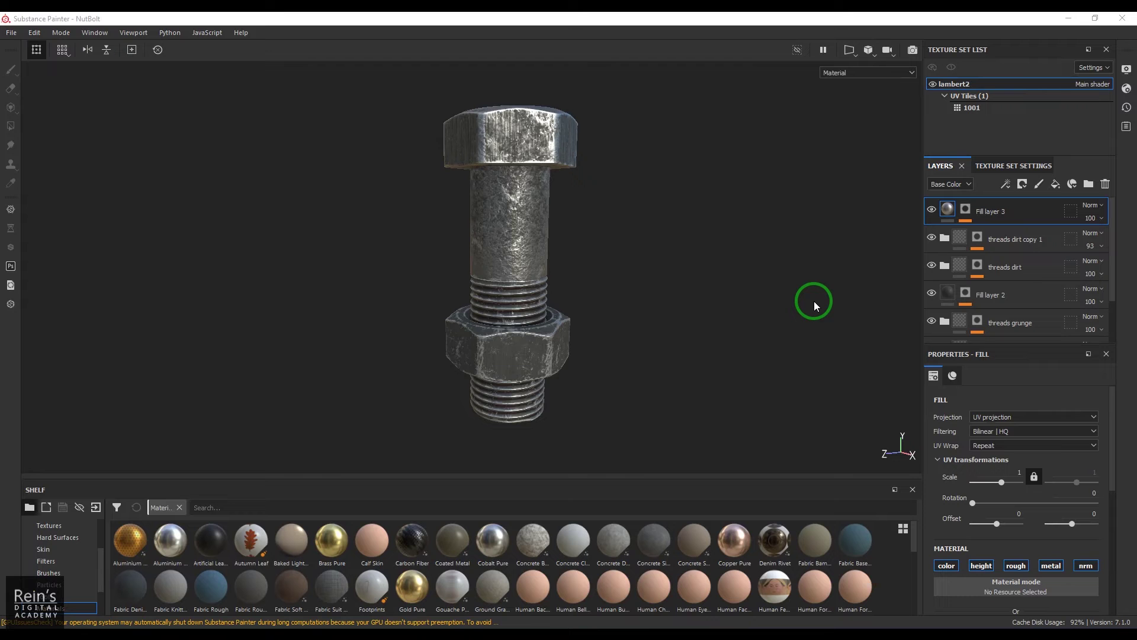
Inspect the textured bolt from several angles and display its baked mesh maps in the texture set settings
alt+drag(801, 293, 614, 309)
mouse_move(640, 298)
shift+right_down()
mouse_move(622, 308)
mouse_move(660, 292)
mouse_move(650, 302)
shift+right_up()
alt+drag(649, 302, 699, 247)
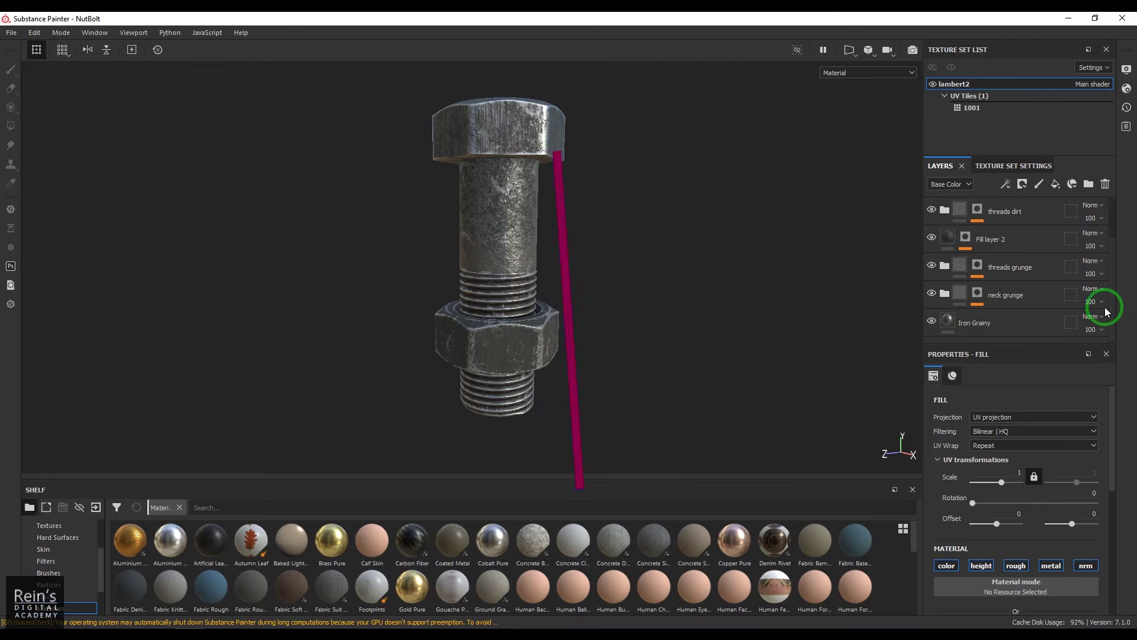
click(1028, 167)
scroll(1051, 270, down, 6)
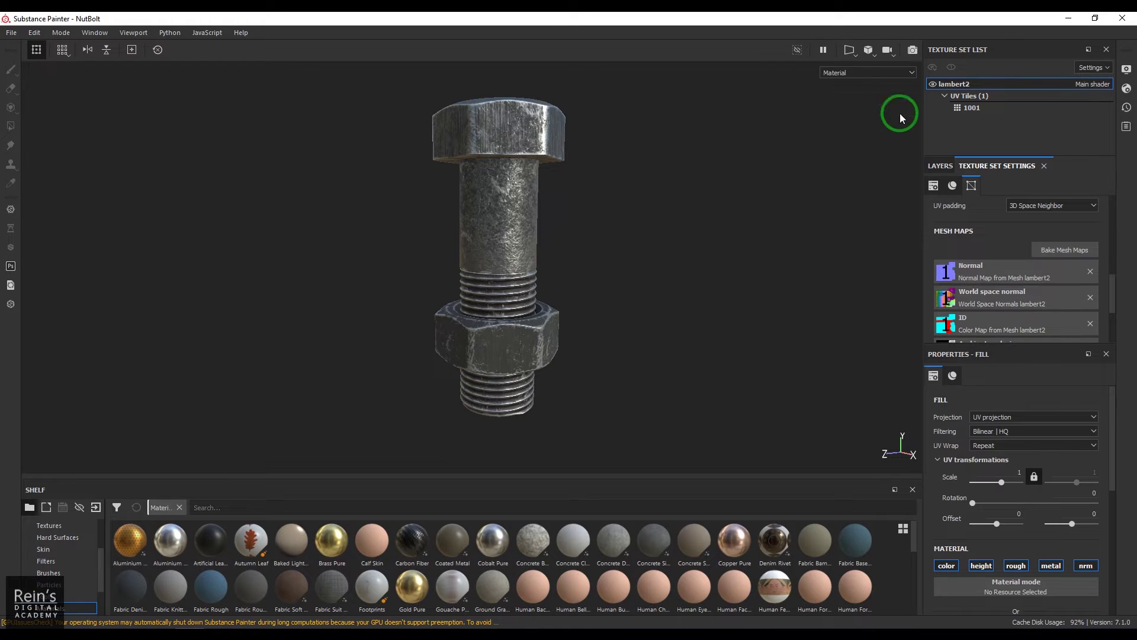
View the Normal, World space normal and ID mesh maps on the bolt one after another
click(856, 73)
click(853, 137)
click(854, 72)
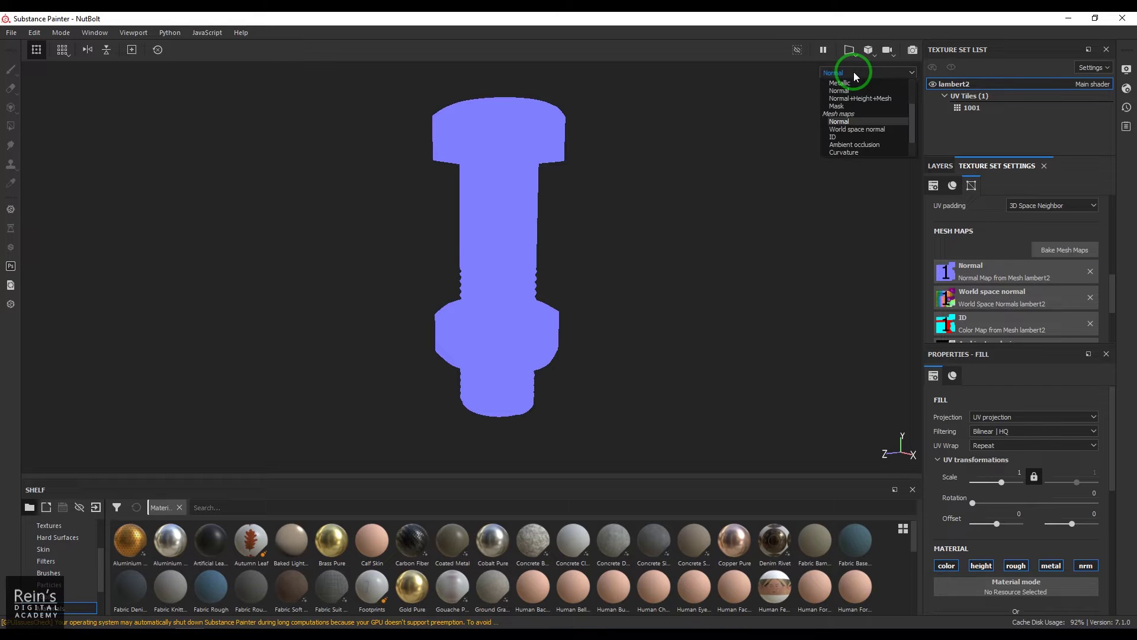
click(862, 131)
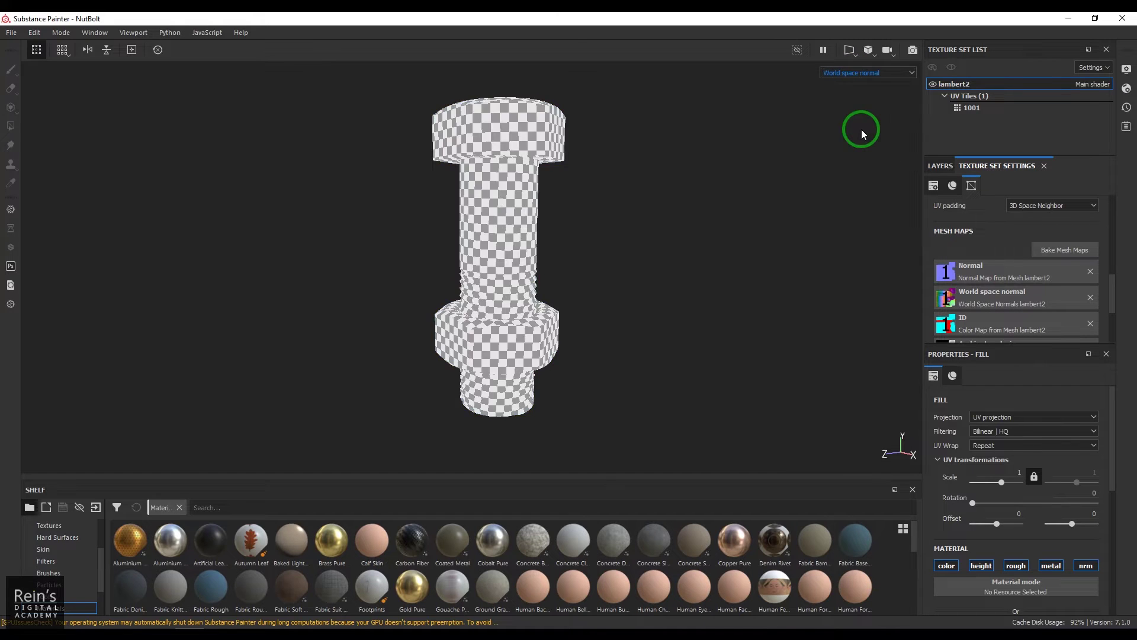
click(864, 74)
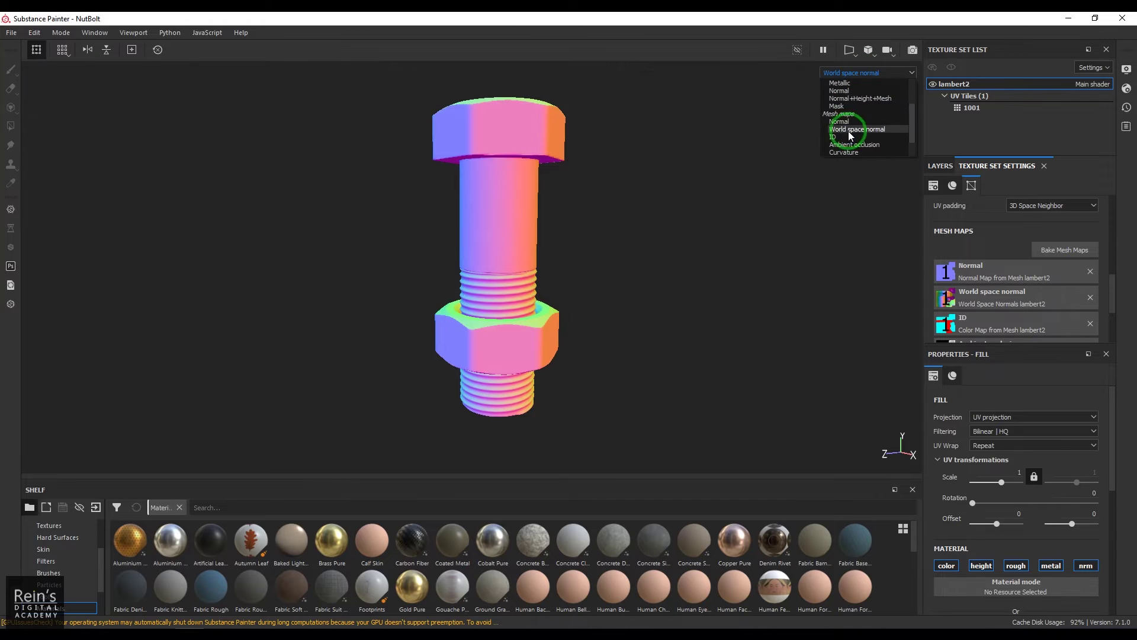
click(850, 136)
View the Ambient occlusion, Curvature, Position and Thickness mesh maps on the bolt one after another
click(858, 74)
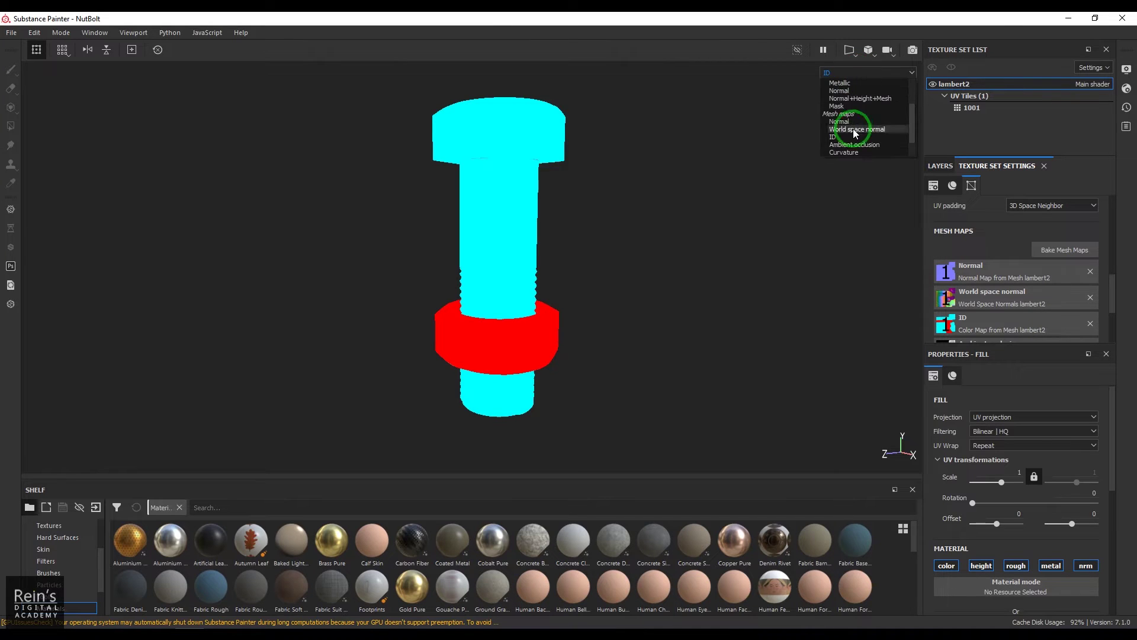
click(862, 143)
click(865, 82)
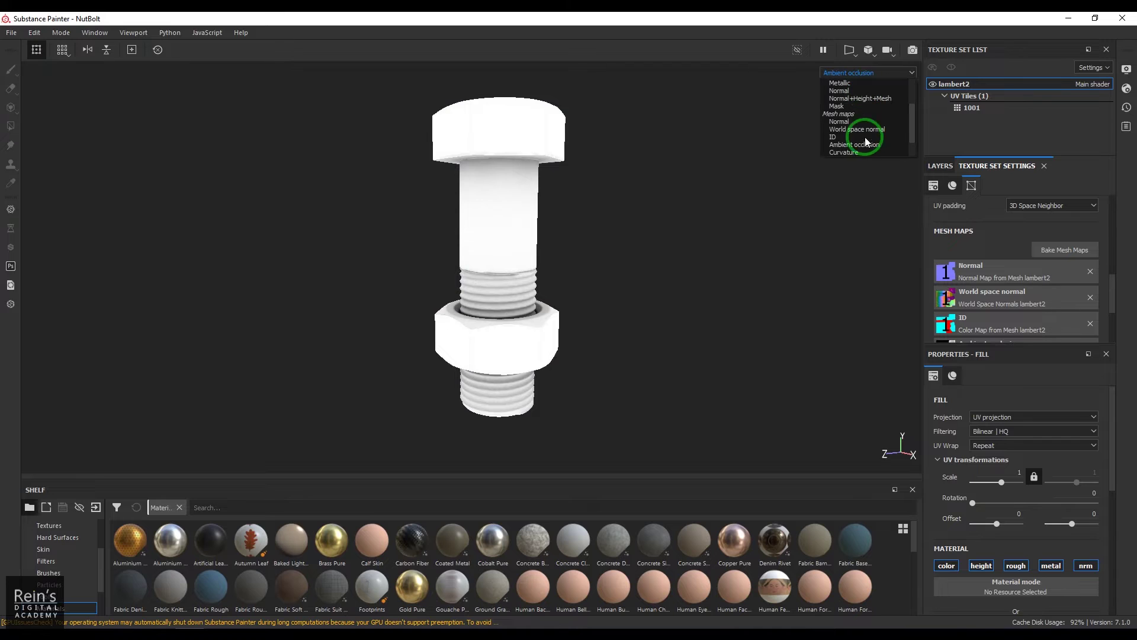
click(865, 130)
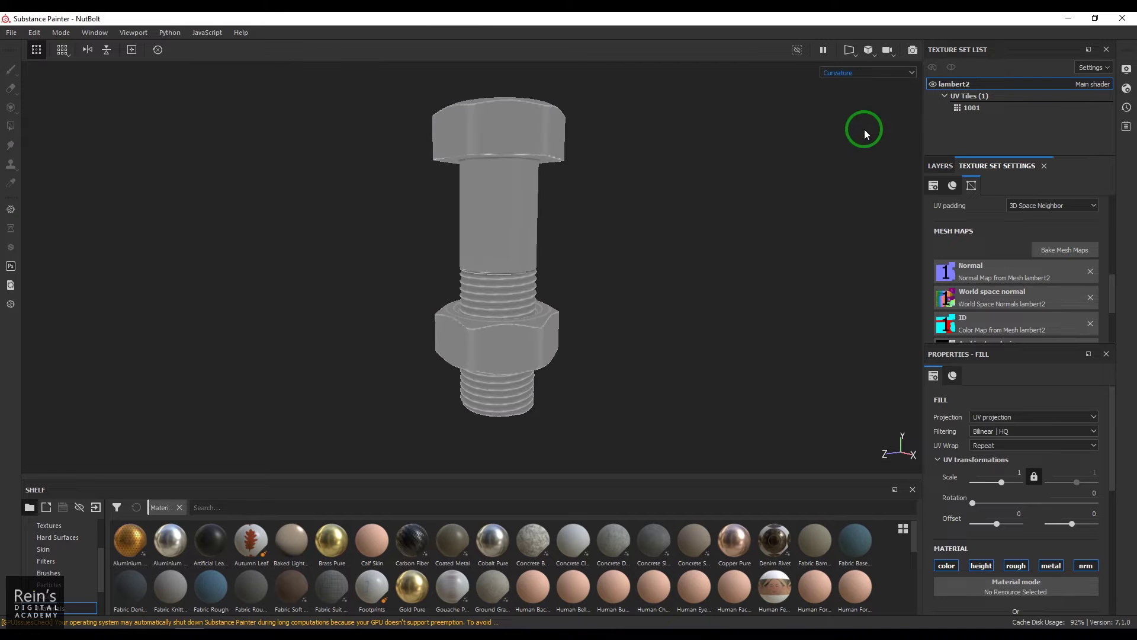
click(866, 75)
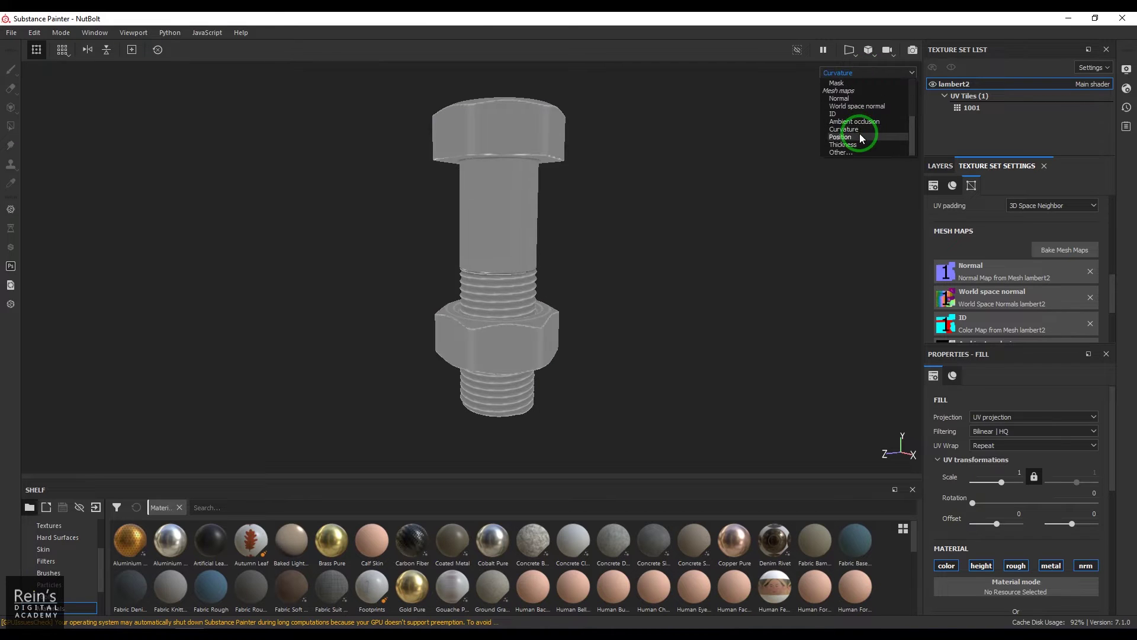
click(862, 138)
click(866, 75)
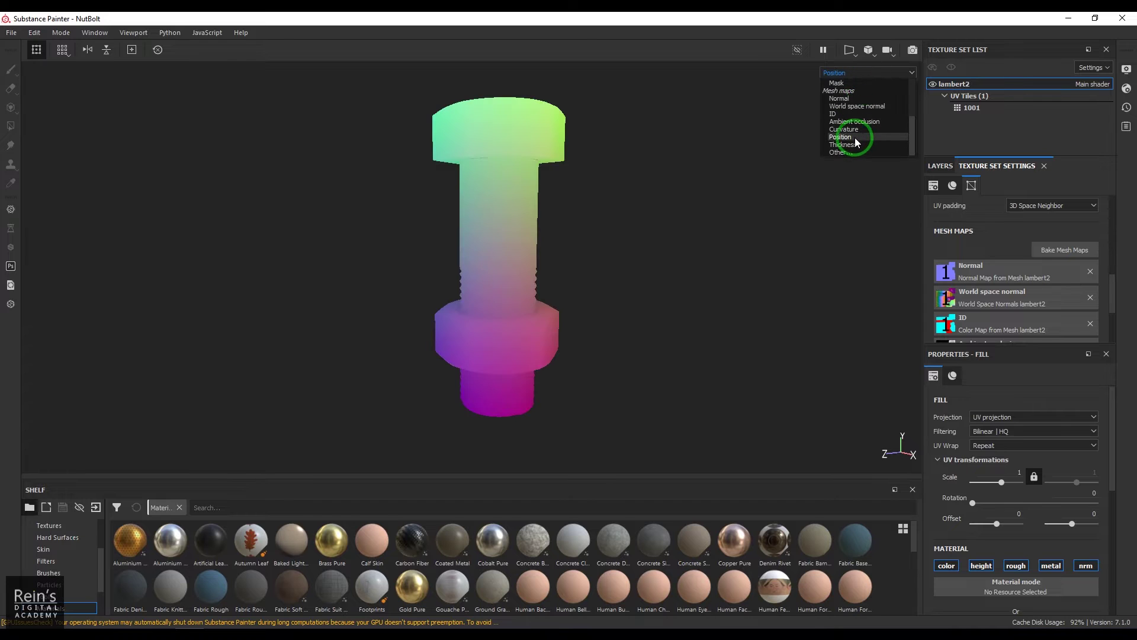
click(856, 142)
Return the viewport to the Material display and look over the mesh map baking settings without baking
click(871, 76)
click(875, 91)
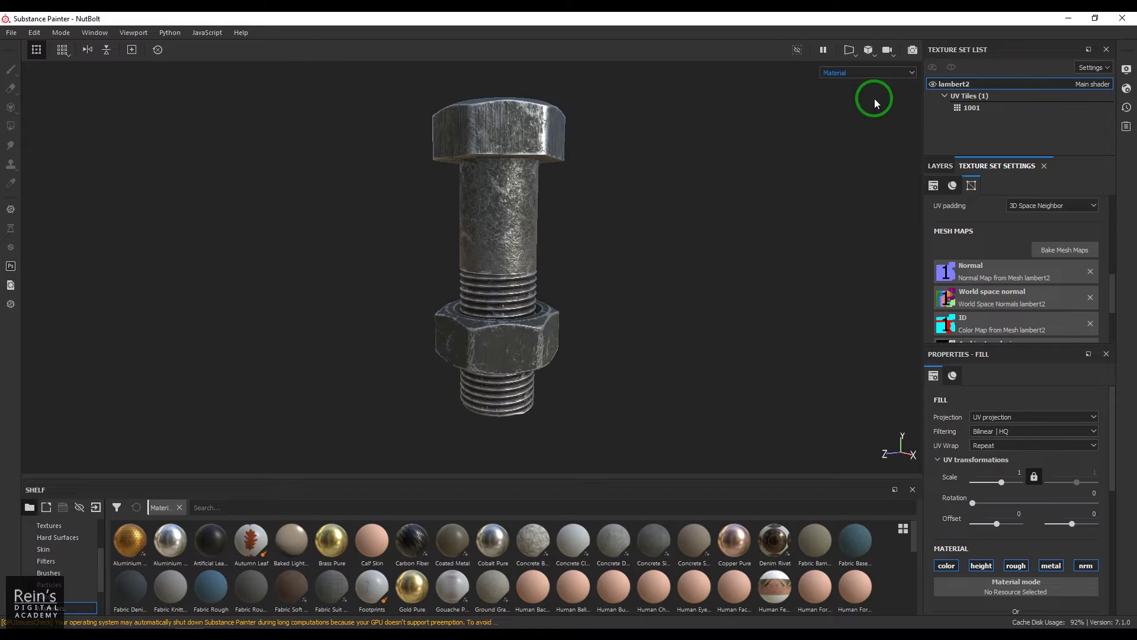
click(1058, 251)
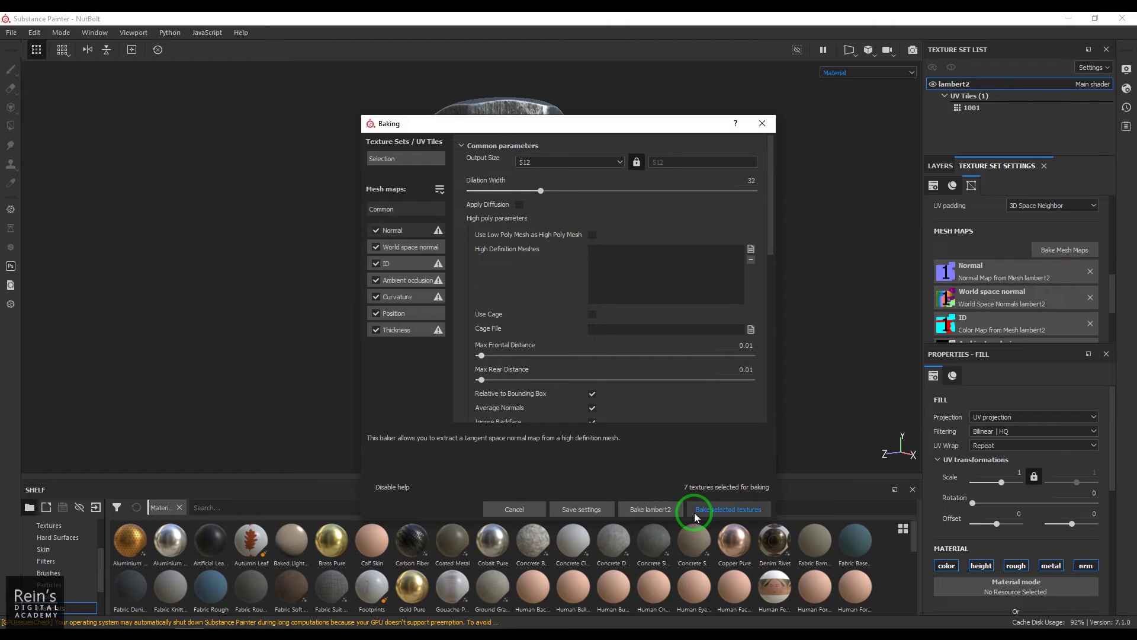
click(761, 124)
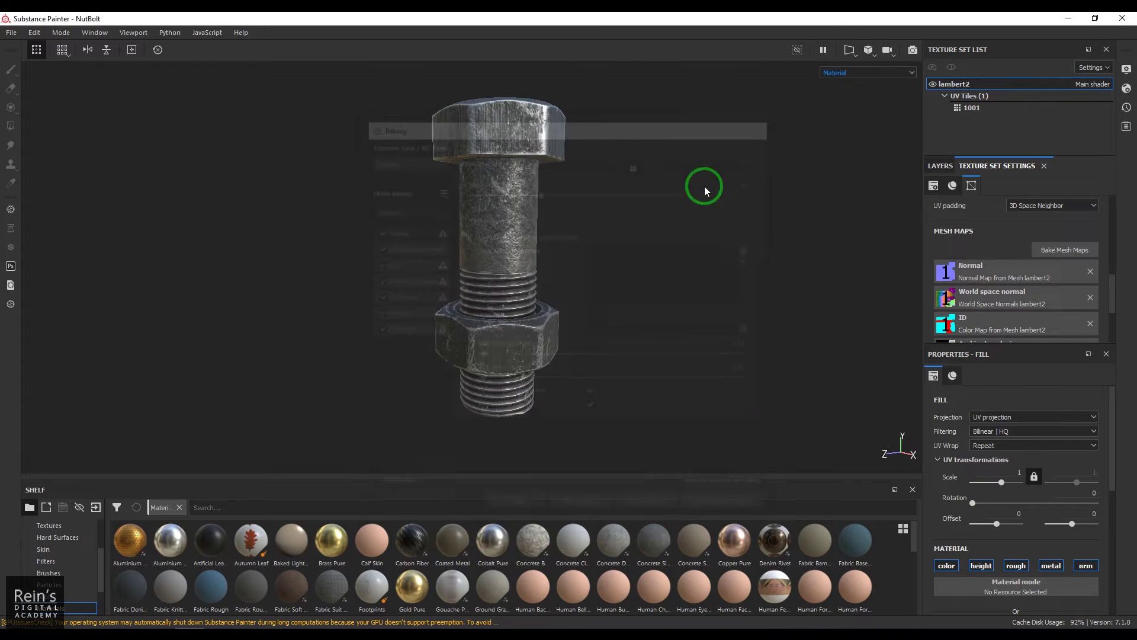
Hide every layer and folder above the Iron Grainy base layer in the layer stack
alt+drag(704, 274, 794, 299)
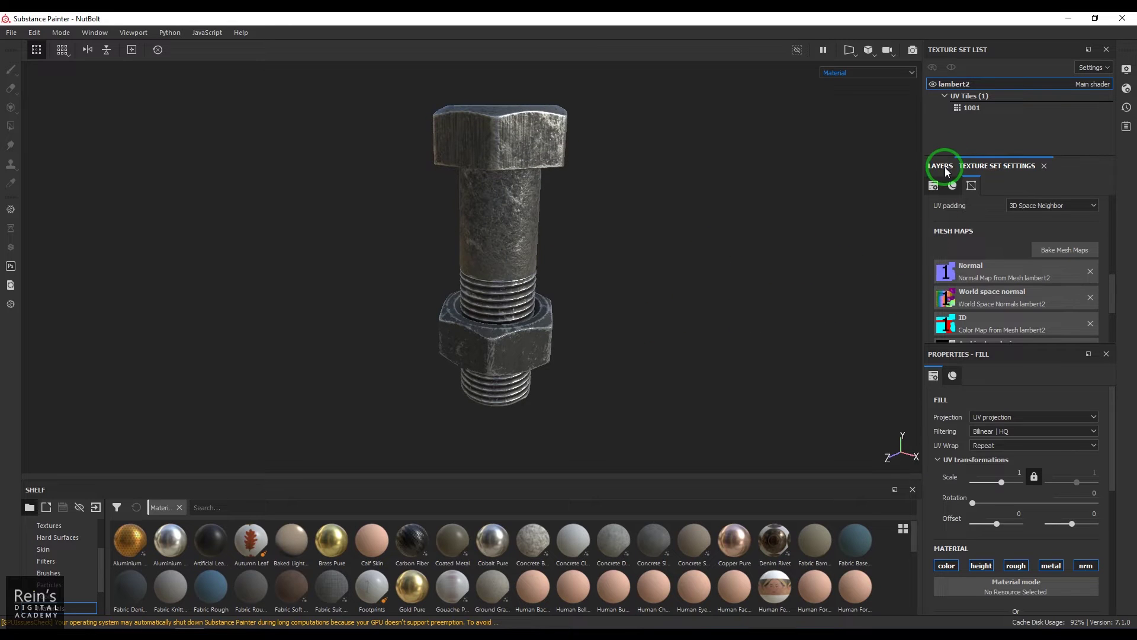
click(943, 167)
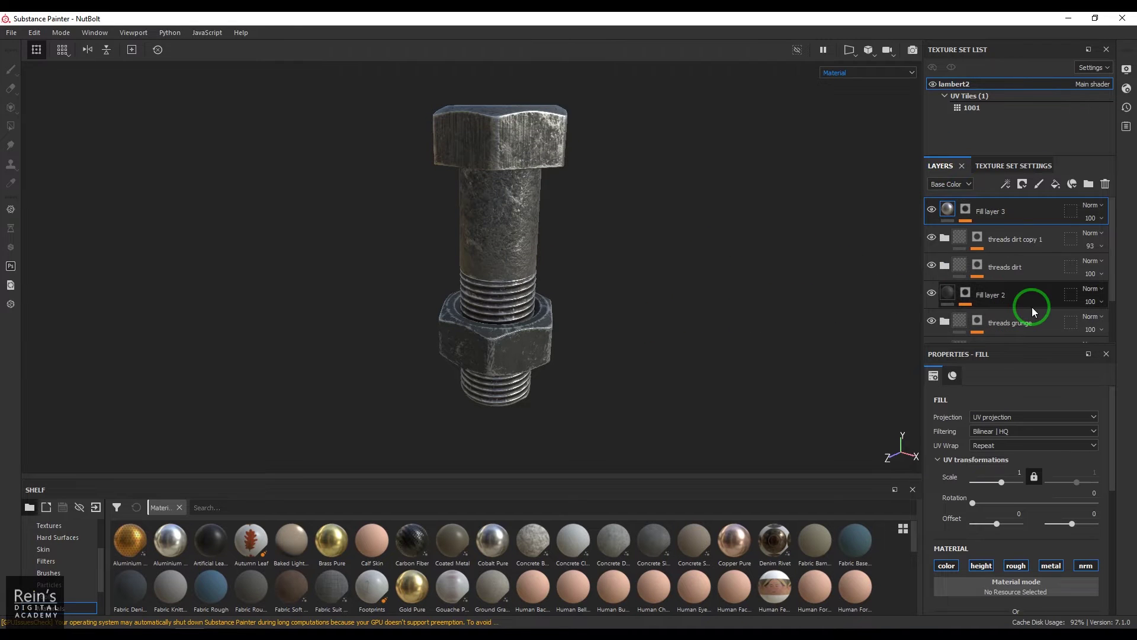
drag(933, 235, 501, 266)
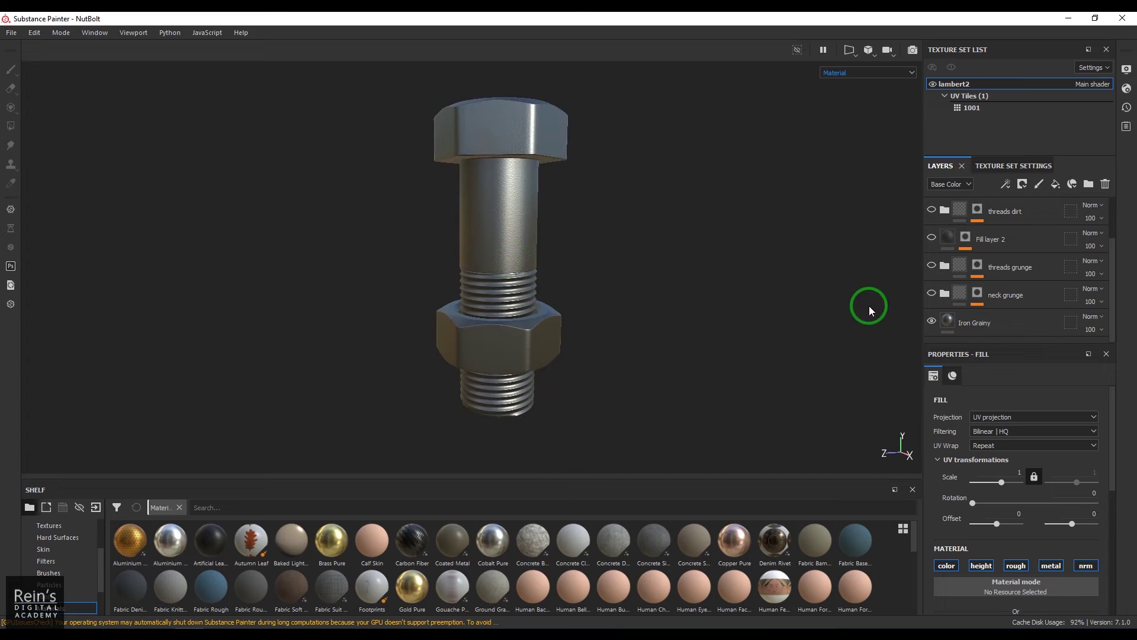
Select the Iron Grainy base layer, browse the iron materials on the shelf and examine the bare base material
click(1012, 321)
click(1007, 322)
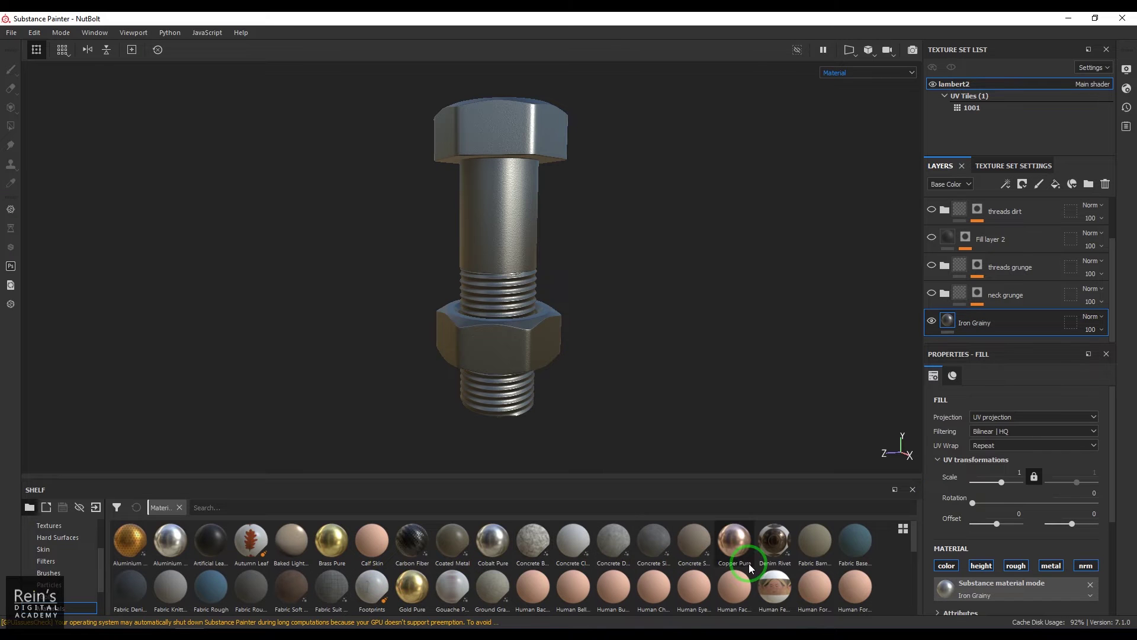
scroll(568, 557, down, 2)
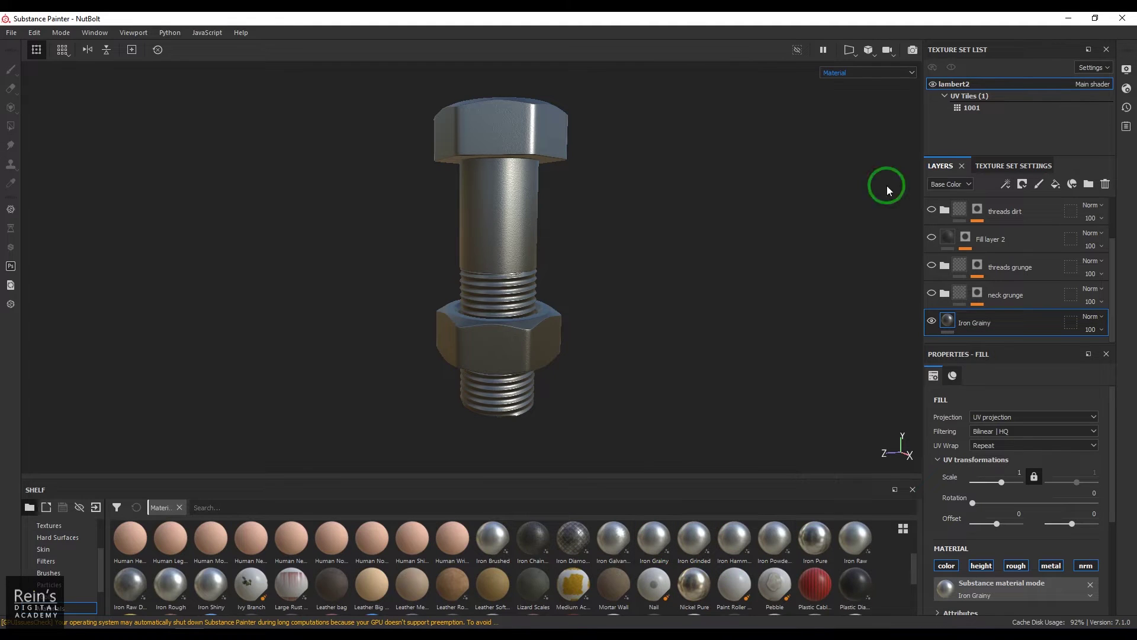
alt+drag(690, 314, 735, 293)
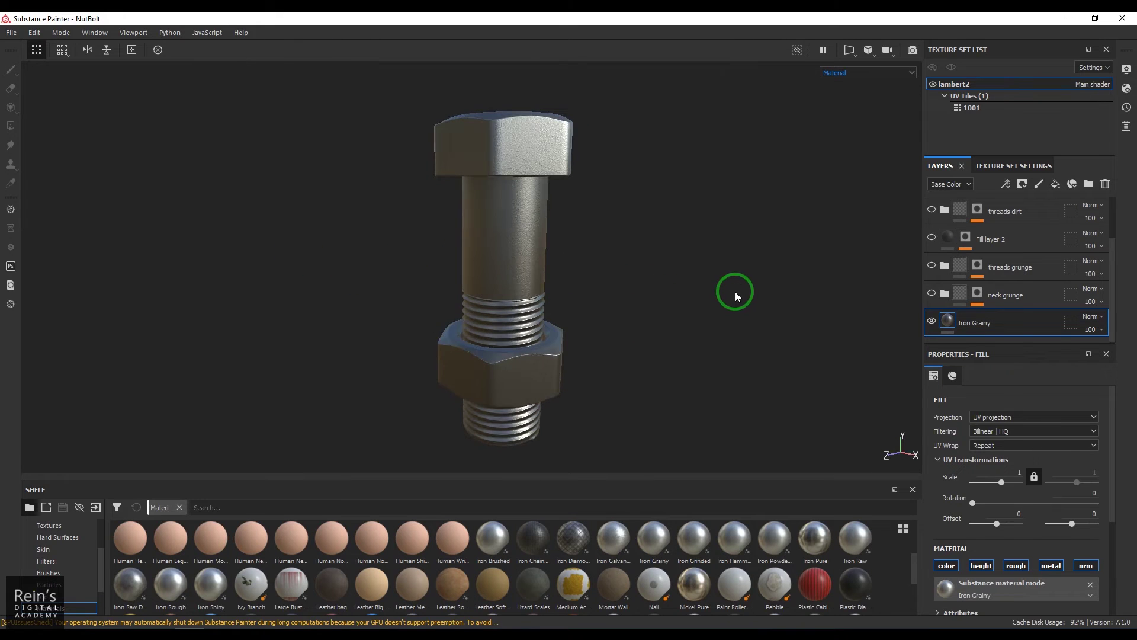
Show the neck grunge folder on the bolt and expand it to examine the materials of its two fill layers
click(931, 293)
alt+drag(597, 291, 637, 259)
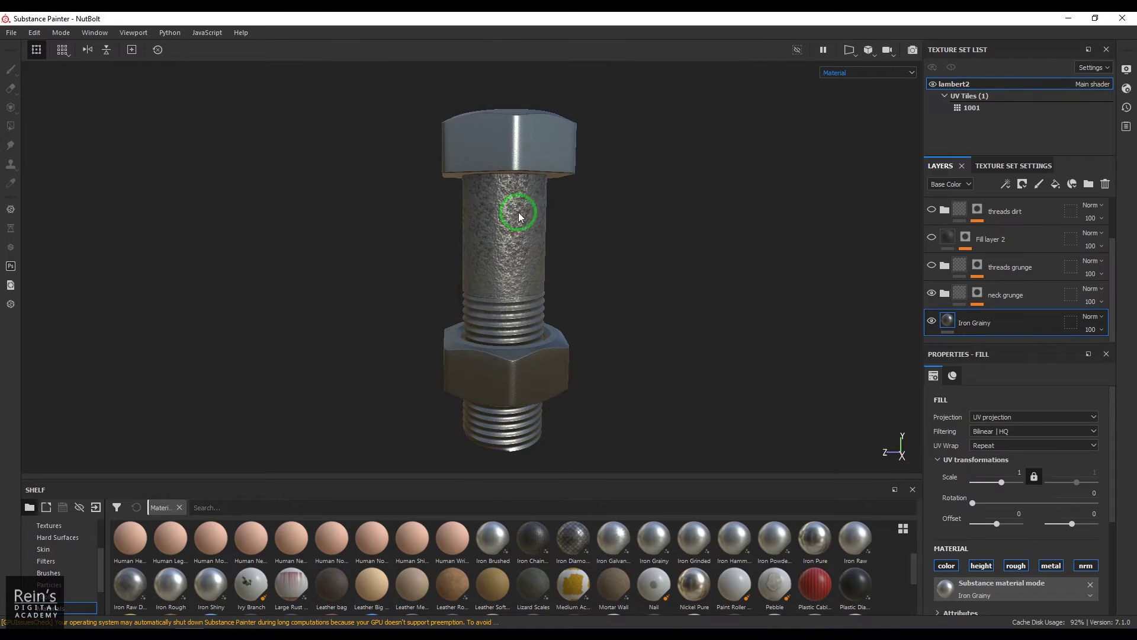
click(945, 294)
scroll(946, 294, down, 2)
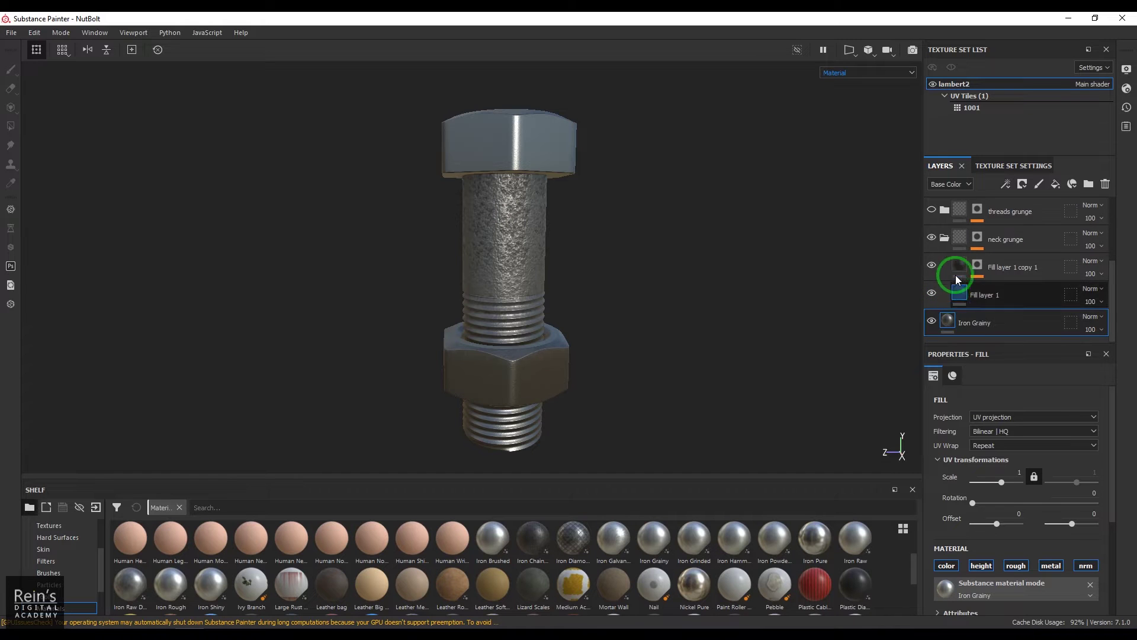
click(958, 274)
click(961, 292)
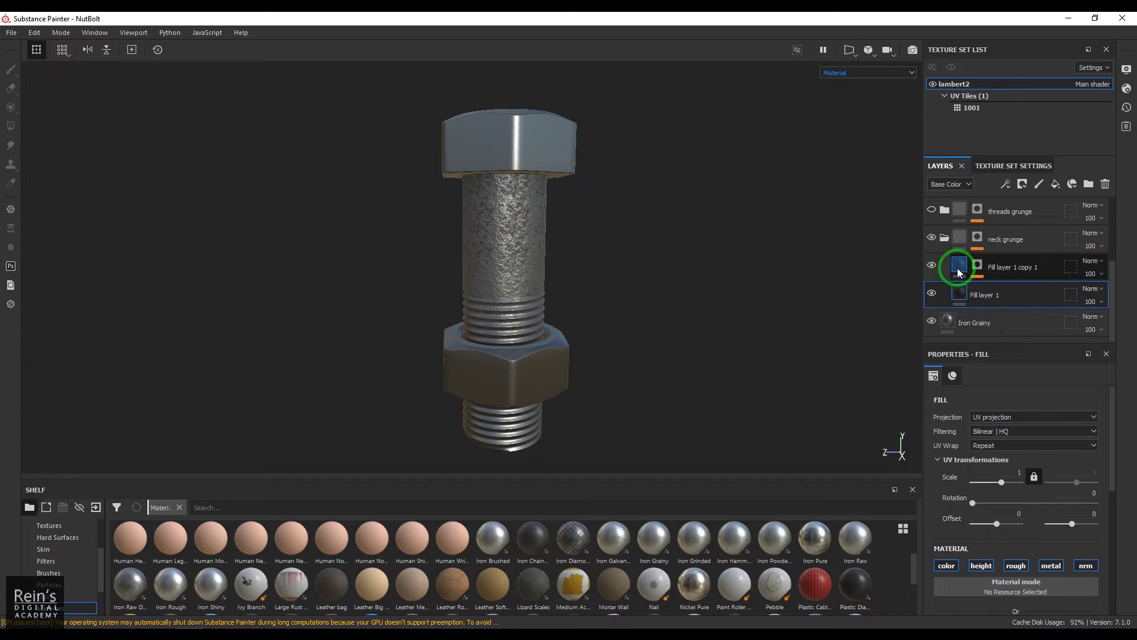
click(961, 291)
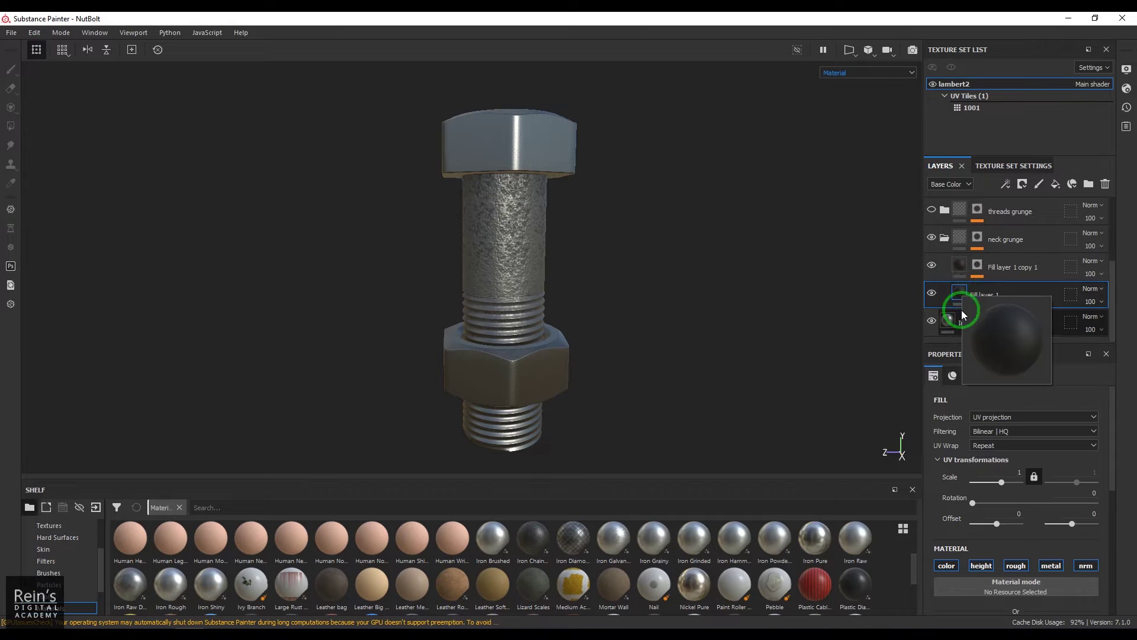
mouse_move(960, 274)
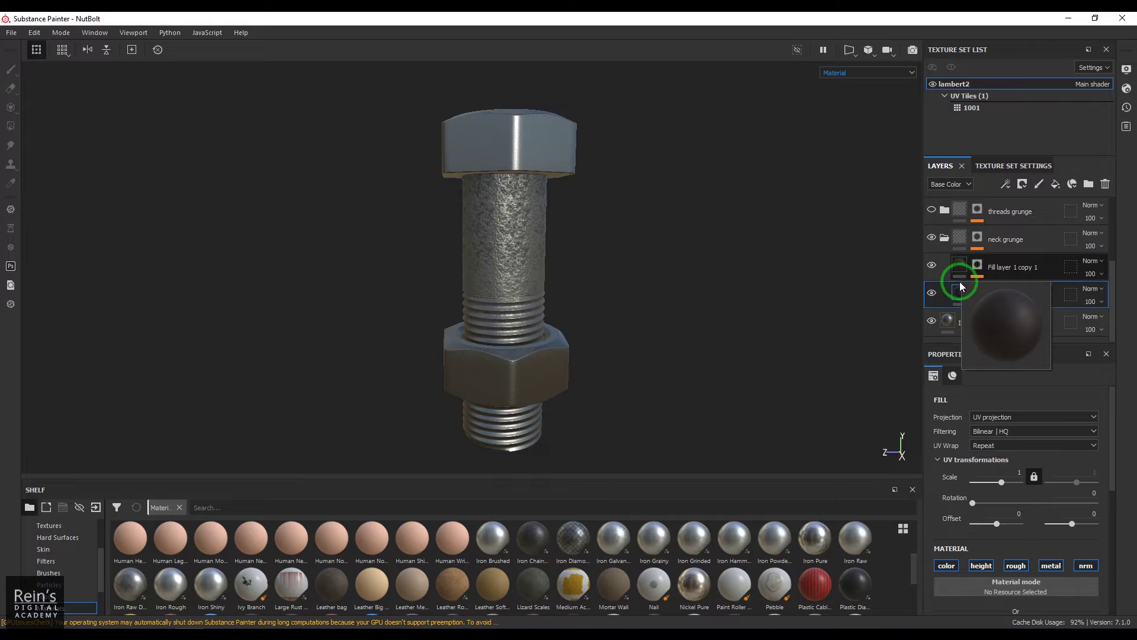
Hide the neck grunge folder and select Fill layer 3 at the head of the layer stack
drag(1115, 313, 1100, 221)
scroll(1031, 246, down, 4)
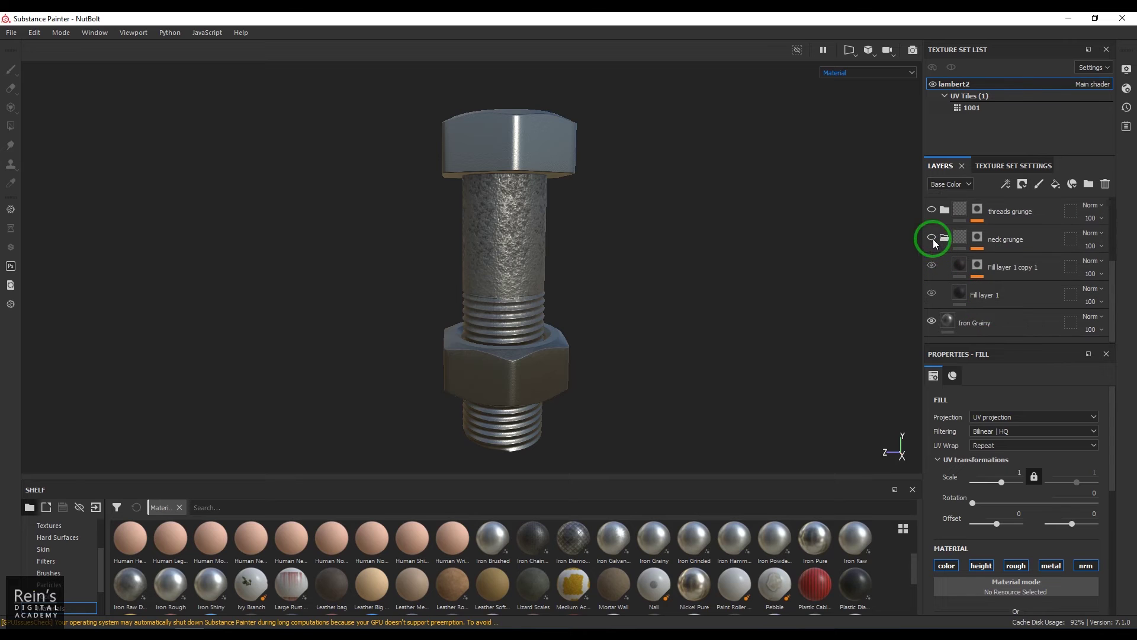
click(932, 237)
scroll(1031, 295, up, 4)
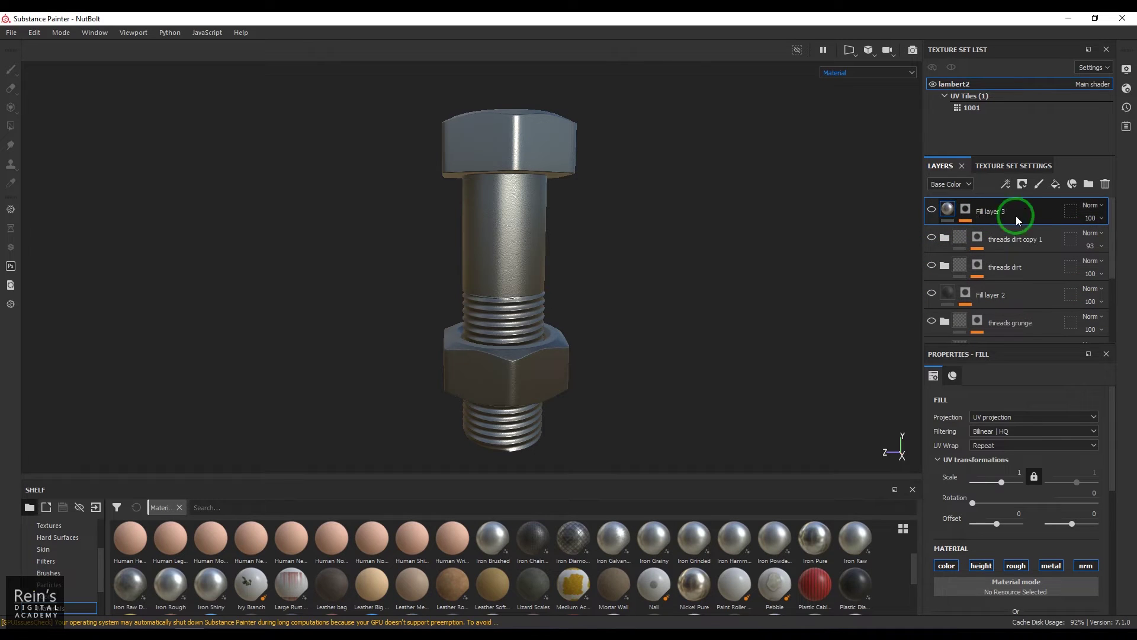
Add a new fill layer above Fill layer 3 and give it a dark grey base color
click(1056, 185)
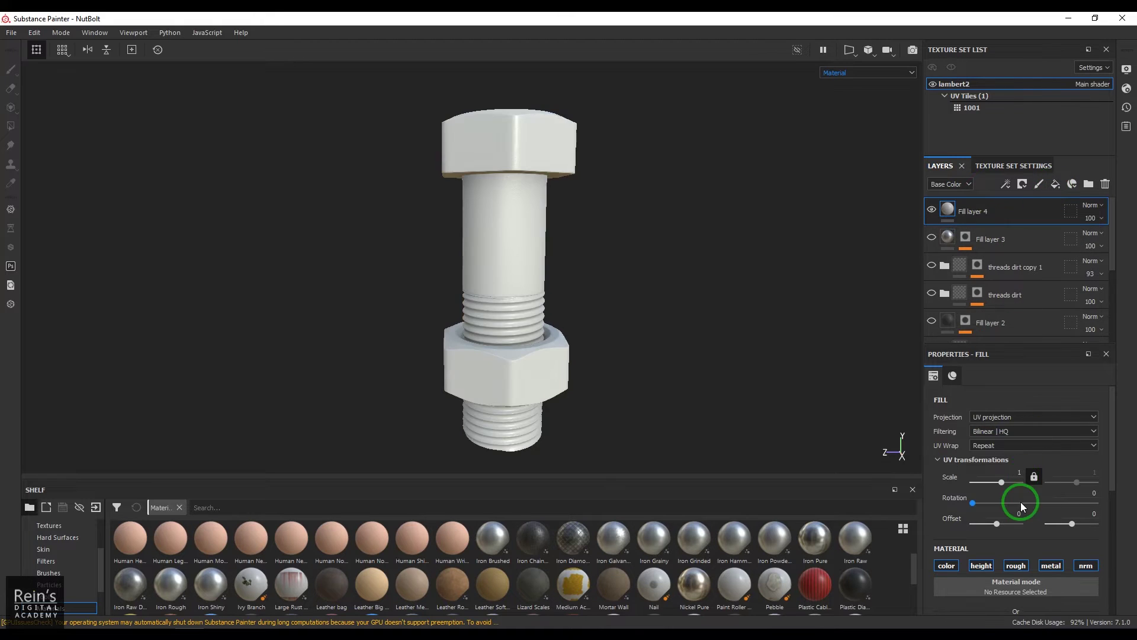
scroll(1023, 501, down, 3)
click(995, 469)
drag(1001, 560, 980, 569)
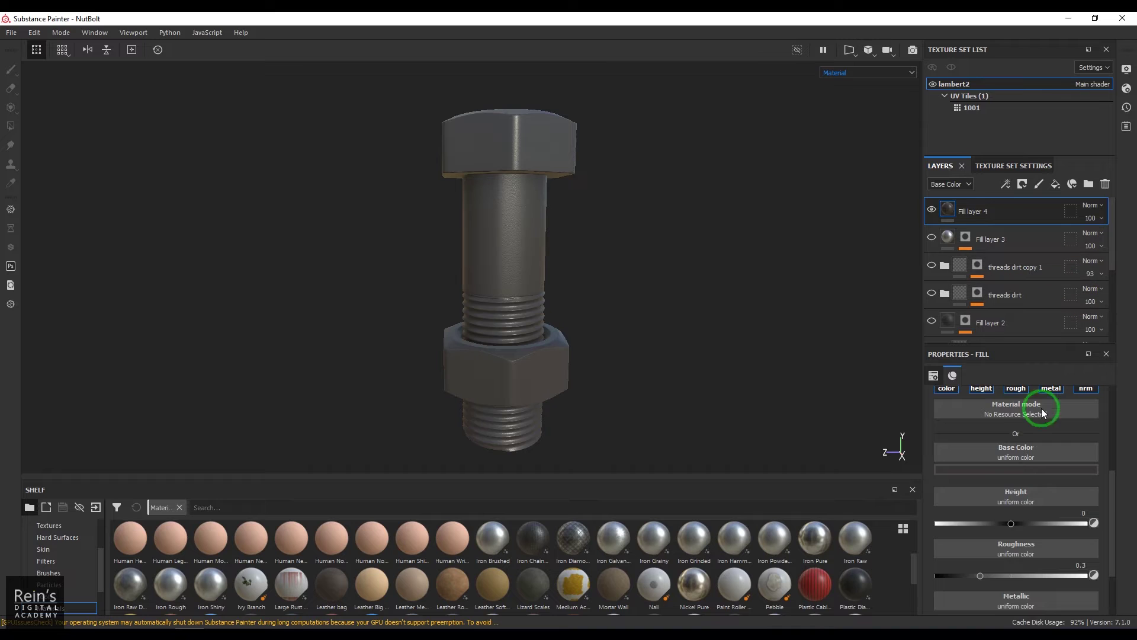
Set the new fill layer's height to -0.1 and its roughness to about 0.66
drag(977, 576, 996, 576)
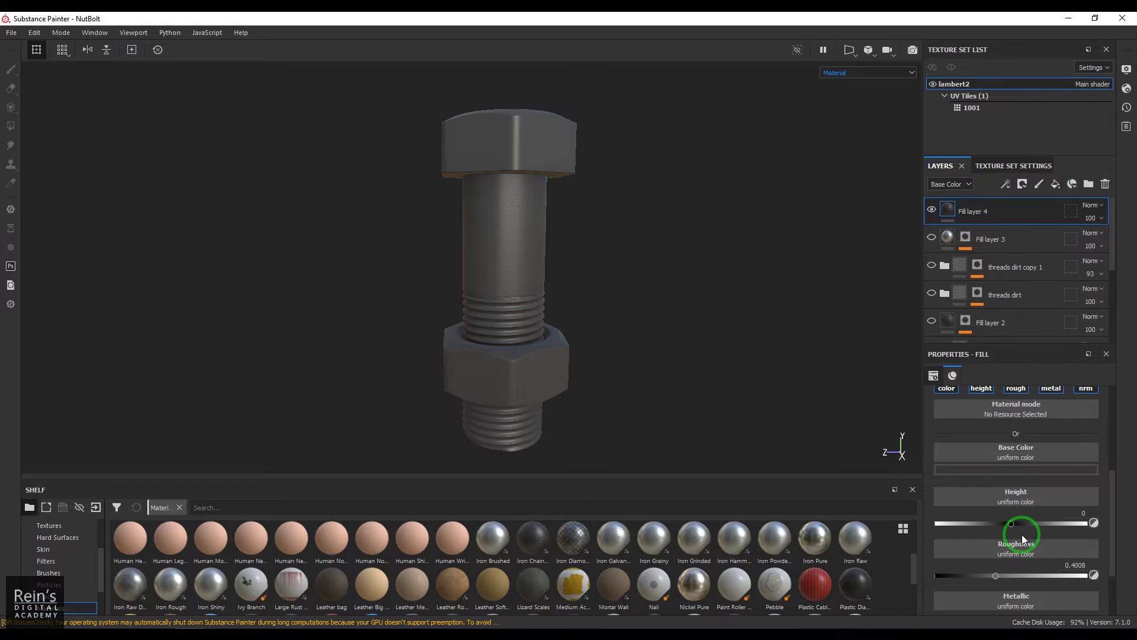
click(1005, 523)
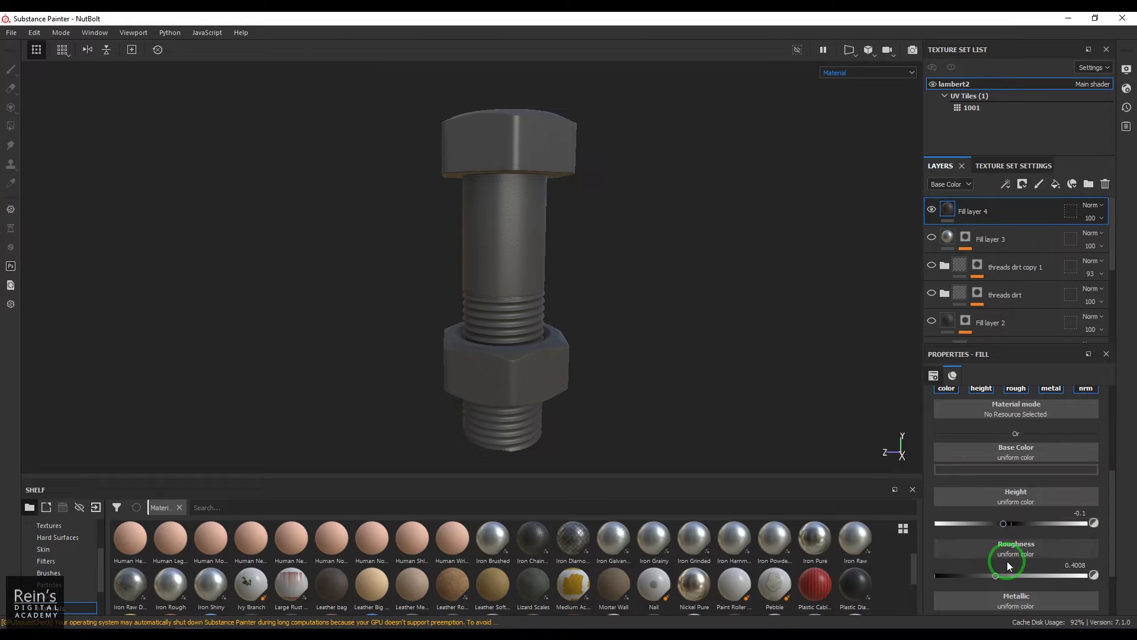
click(1049, 576)
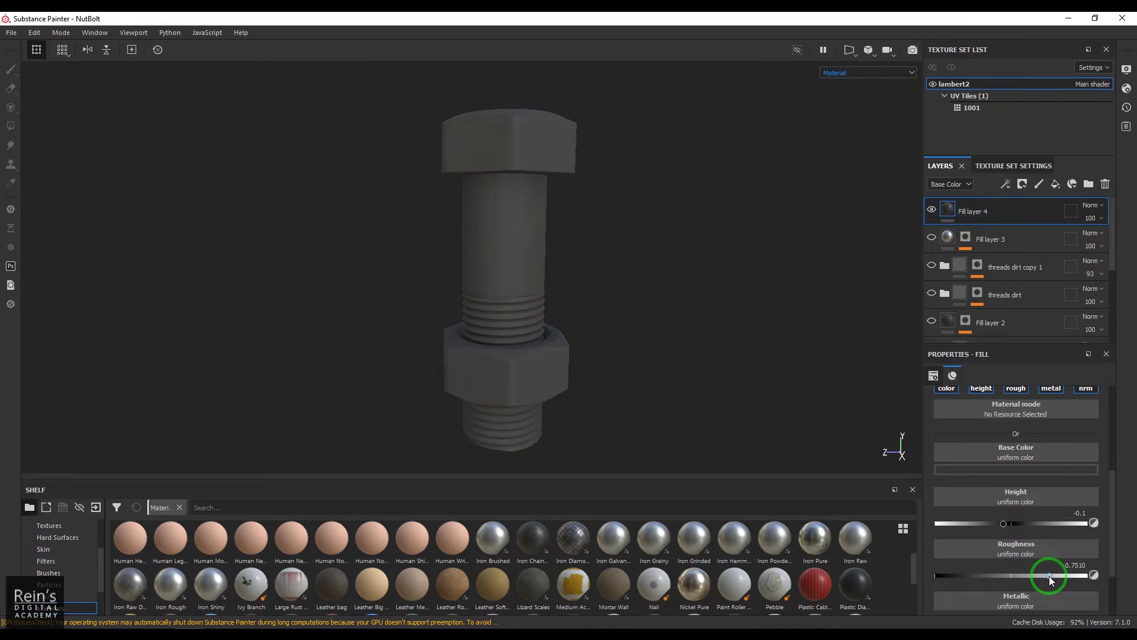
drag(1041, 574, 1036, 576)
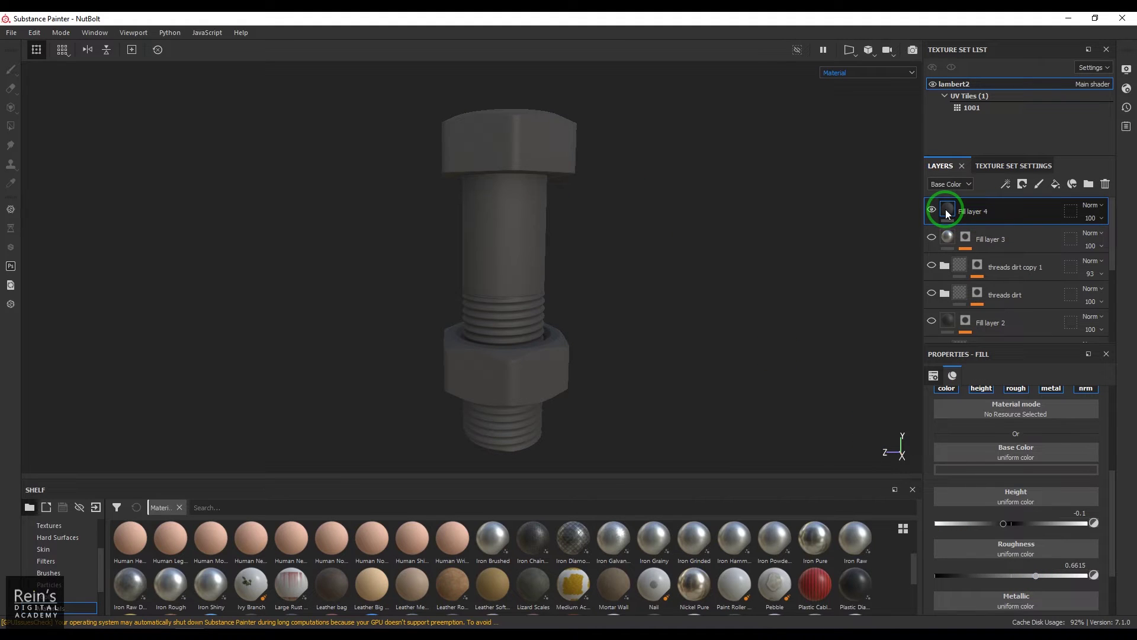
Duplicate Fill layer 4 and change the copy's base color to a dark brown with RGB 0.032, 0.026, 0.024
mouse_move(948, 212)
key(ctrl+d)
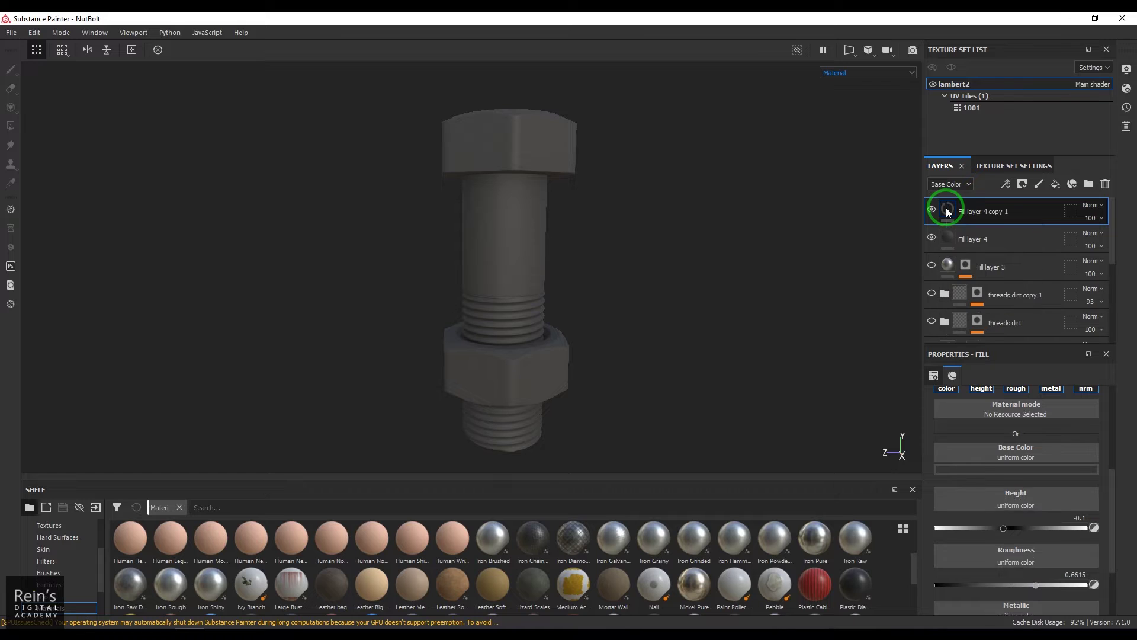
click(1014, 470)
click(993, 578)
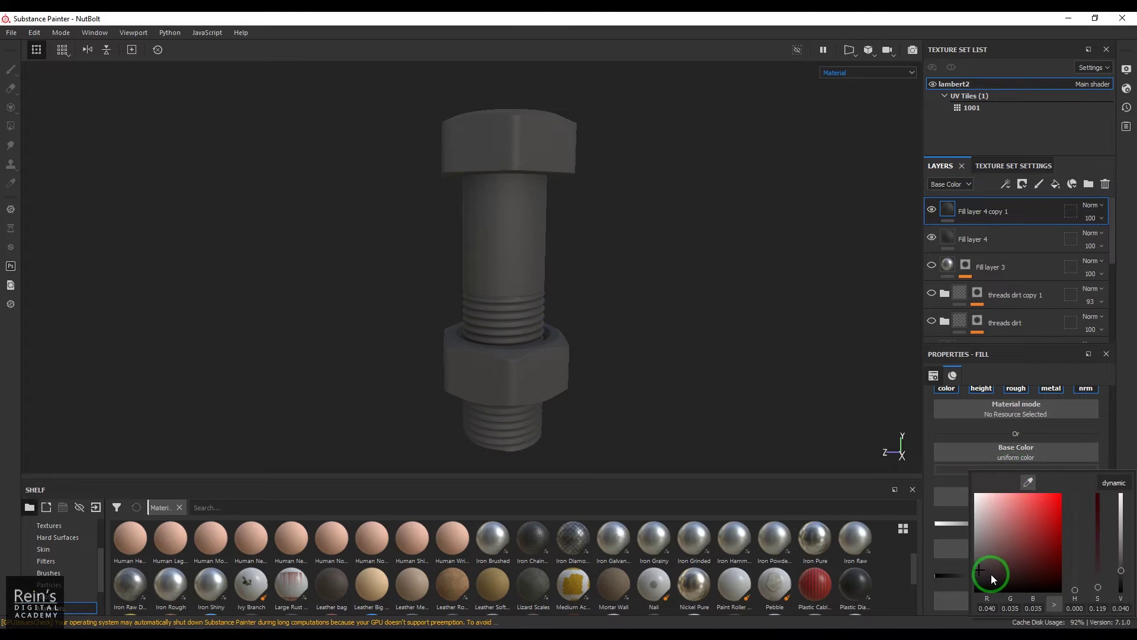
drag(986, 573, 997, 576)
drag(1078, 584, 1075, 587)
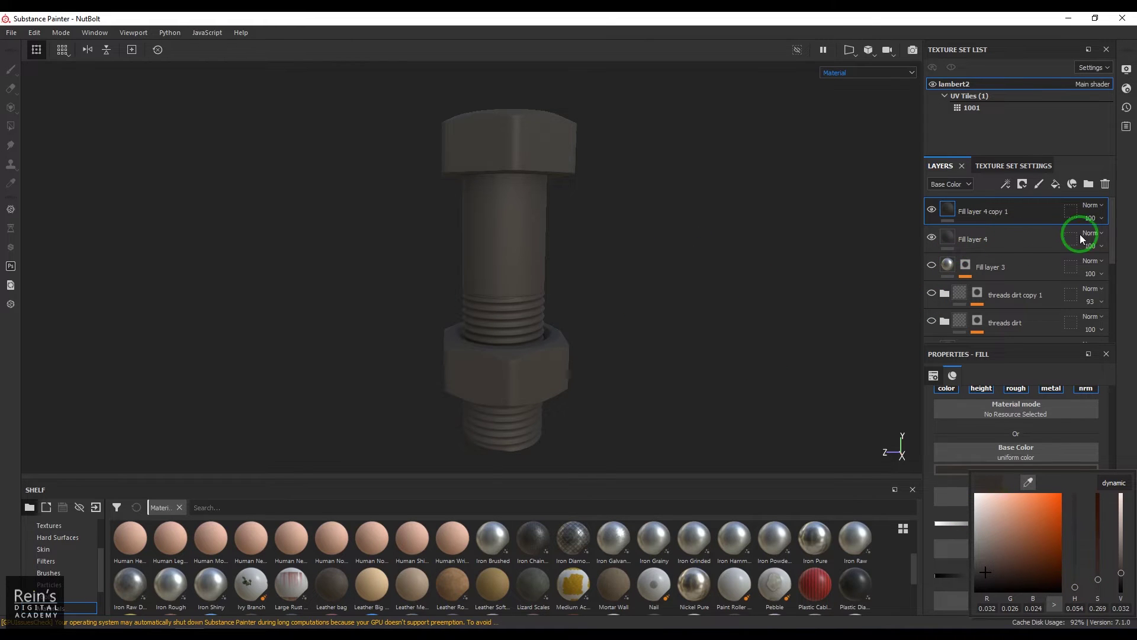
Add a new folder at the head of the layer stack and move Fill layer 4 and its copy into it
click(1020, 205)
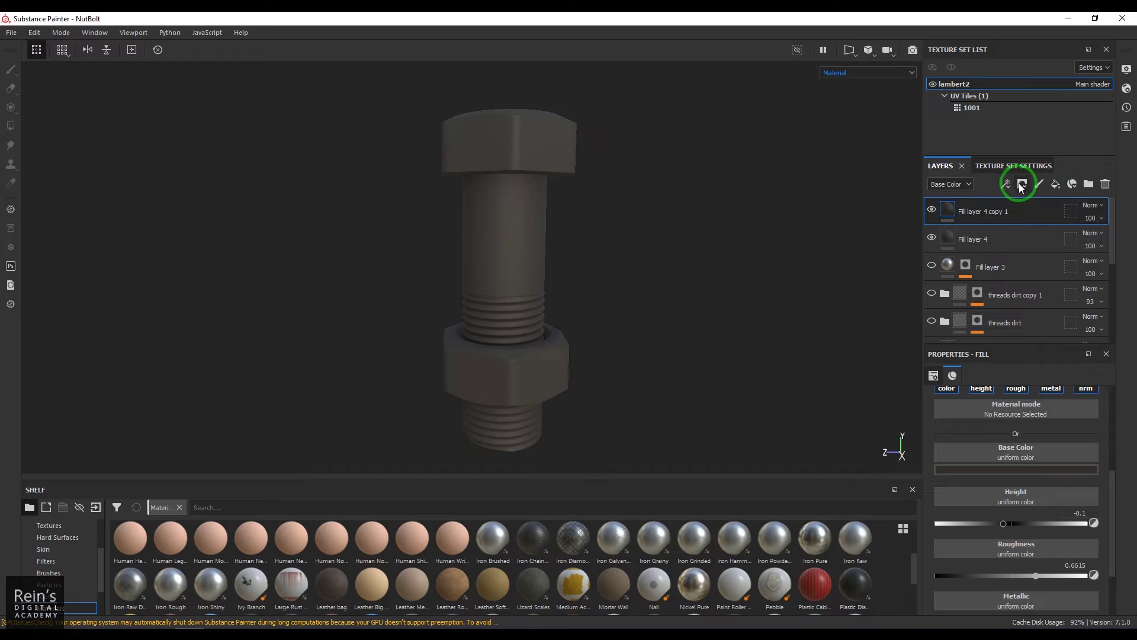
click(1089, 185)
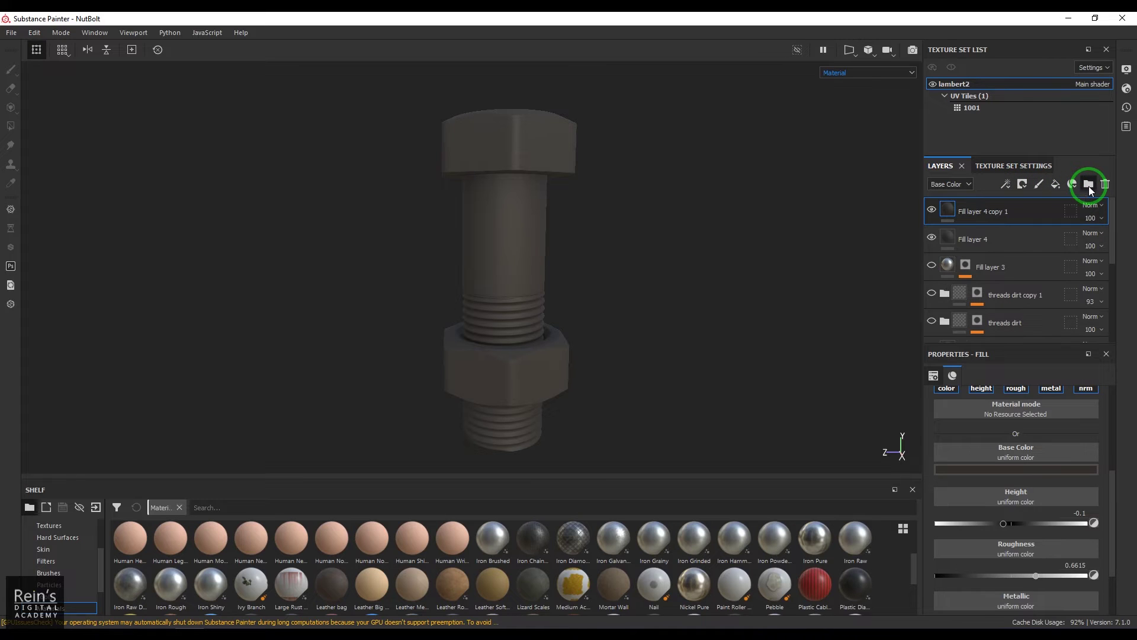
click(1026, 231)
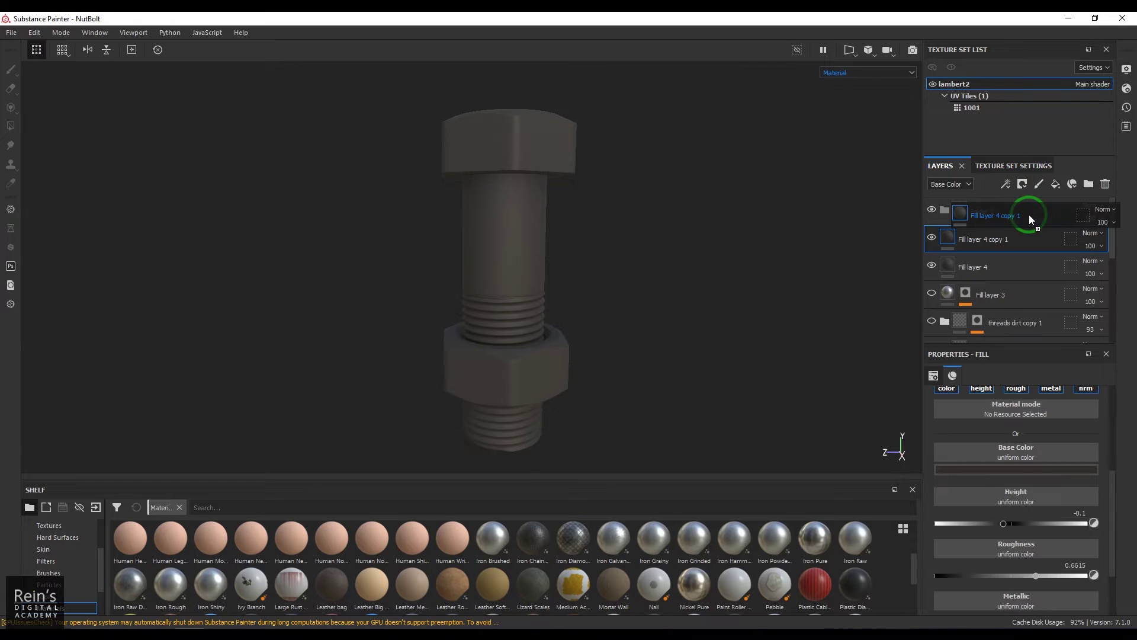
drag(979, 266, 1015, 211)
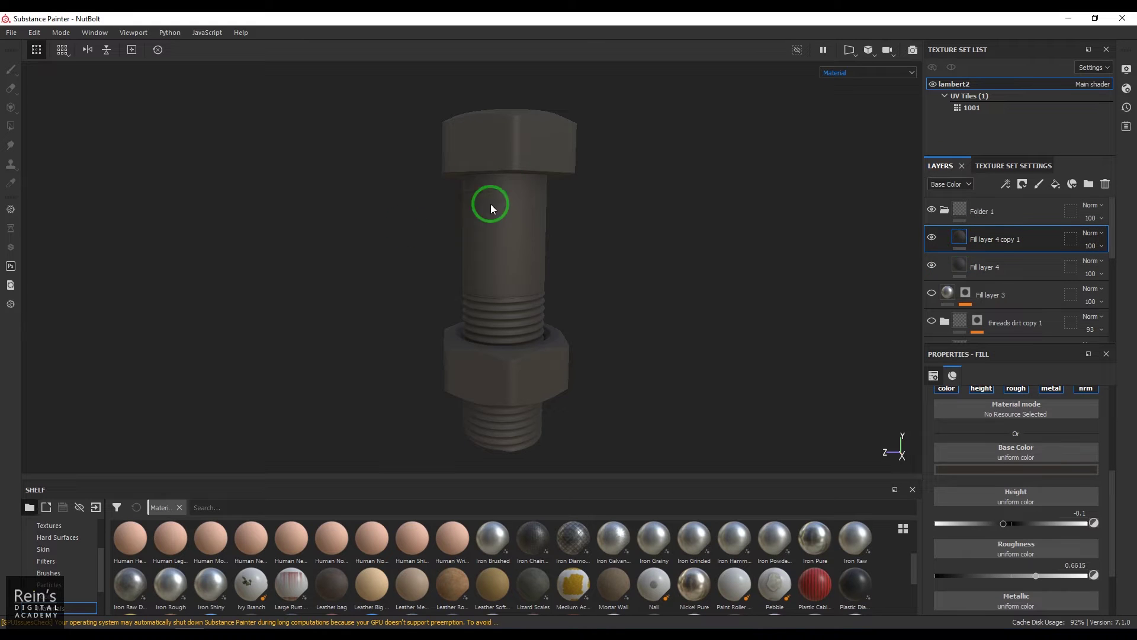
Add a white mask with a fill effect to Fill layer 4 copy 1 and browse procedural textures for its grayscale
scroll(513, 194, down, 1)
scroll(583, 212, up, 5)
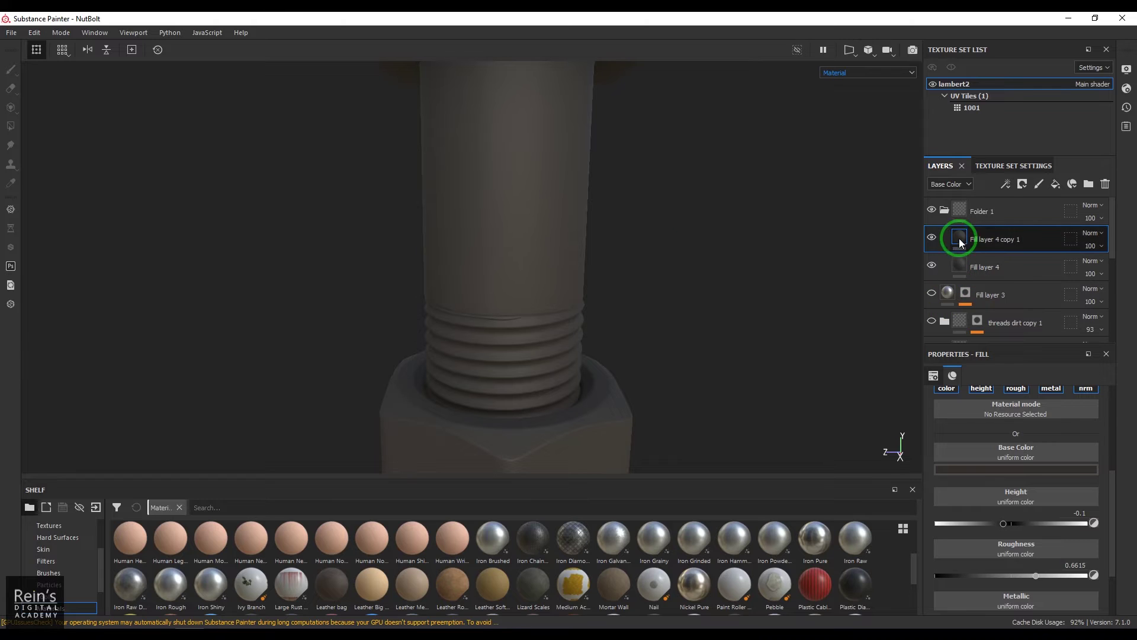
click(1022, 184)
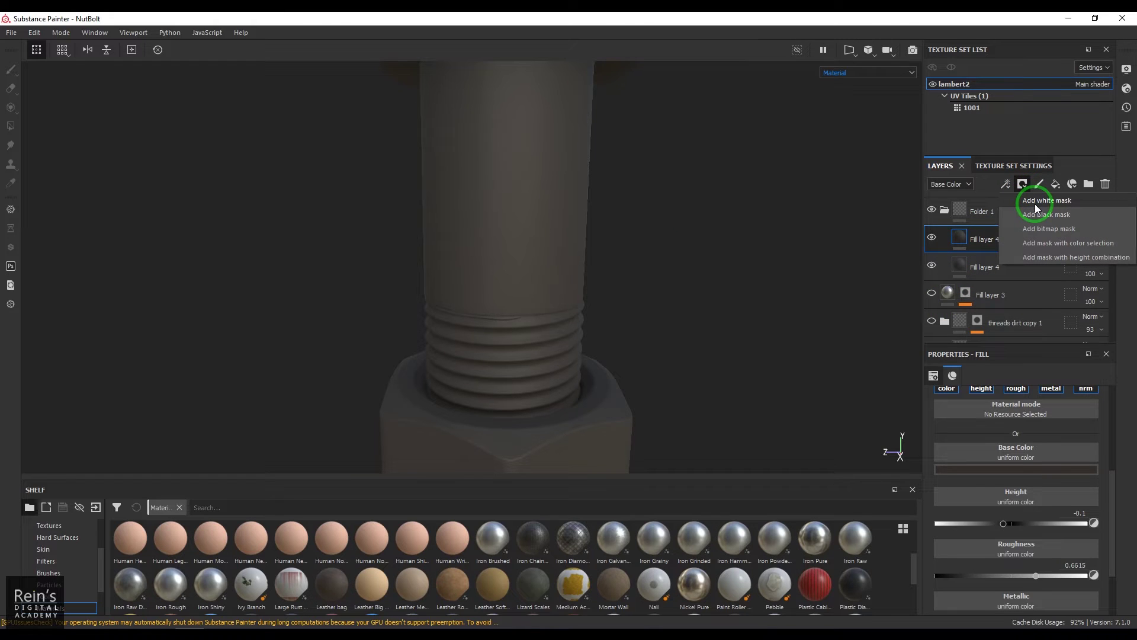
click(1035, 201)
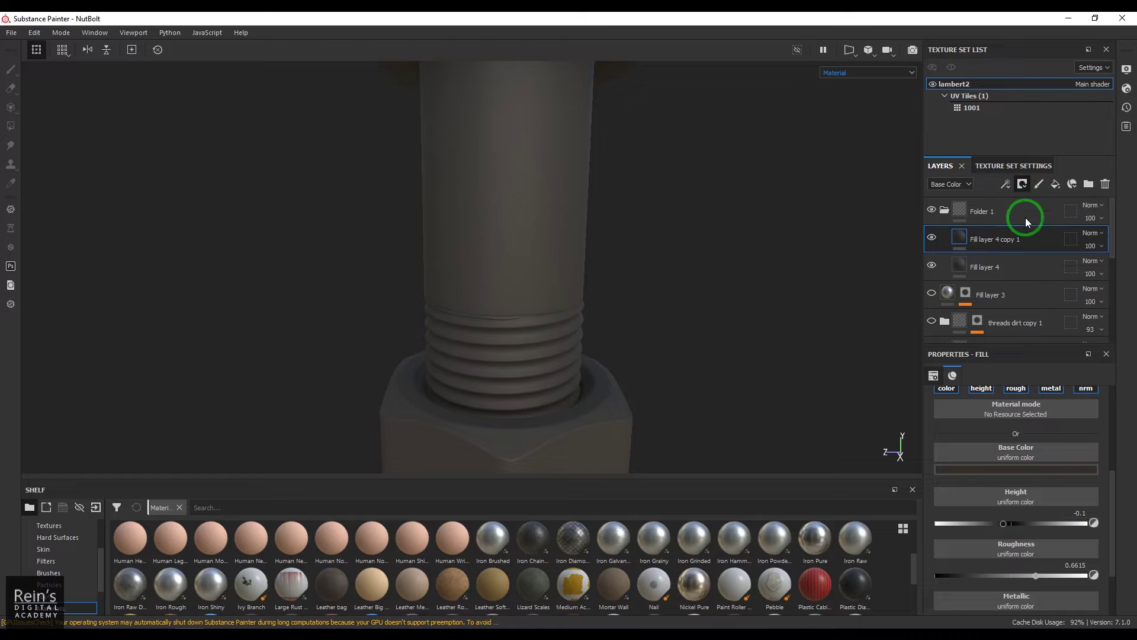
click(1006, 184)
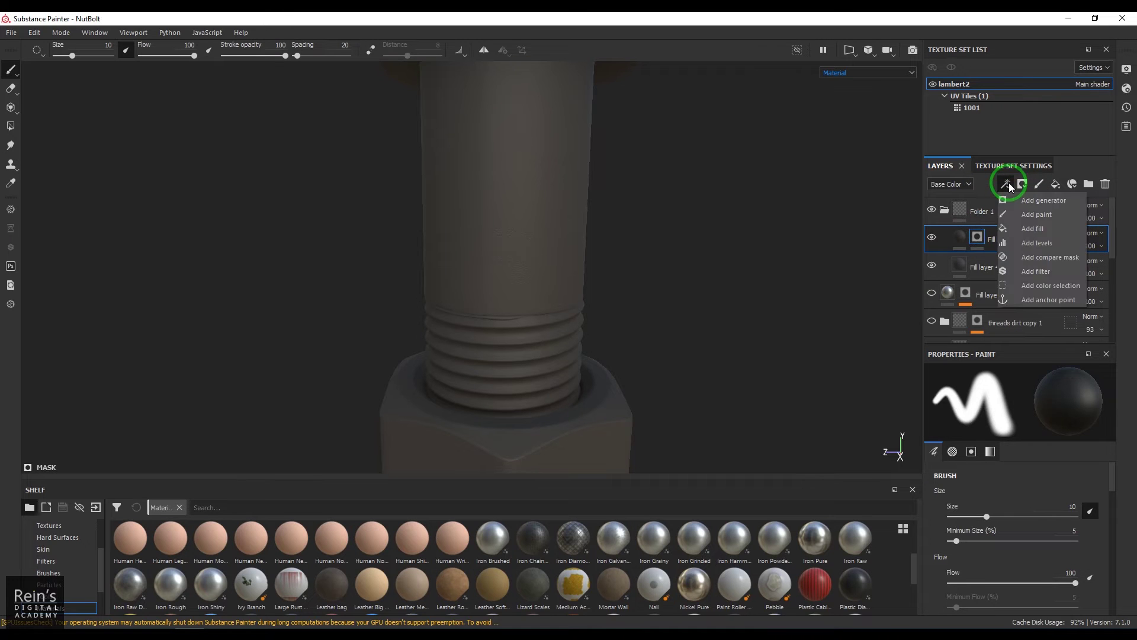
click(1045, 228)
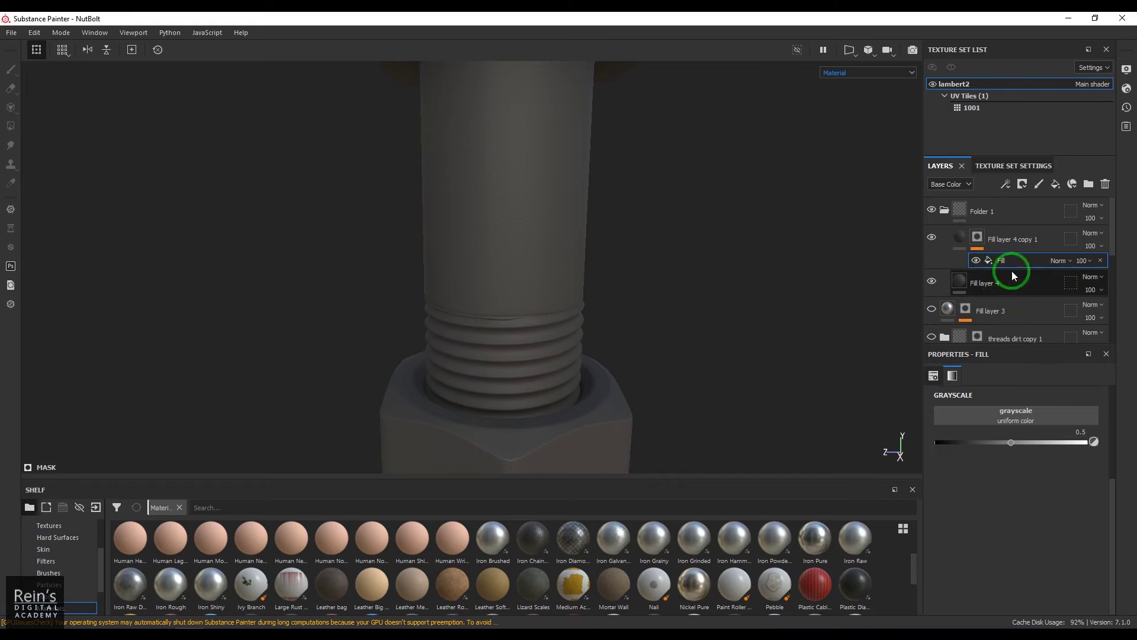
click(1018, 415)
scroll(1058, 527, down, 3)
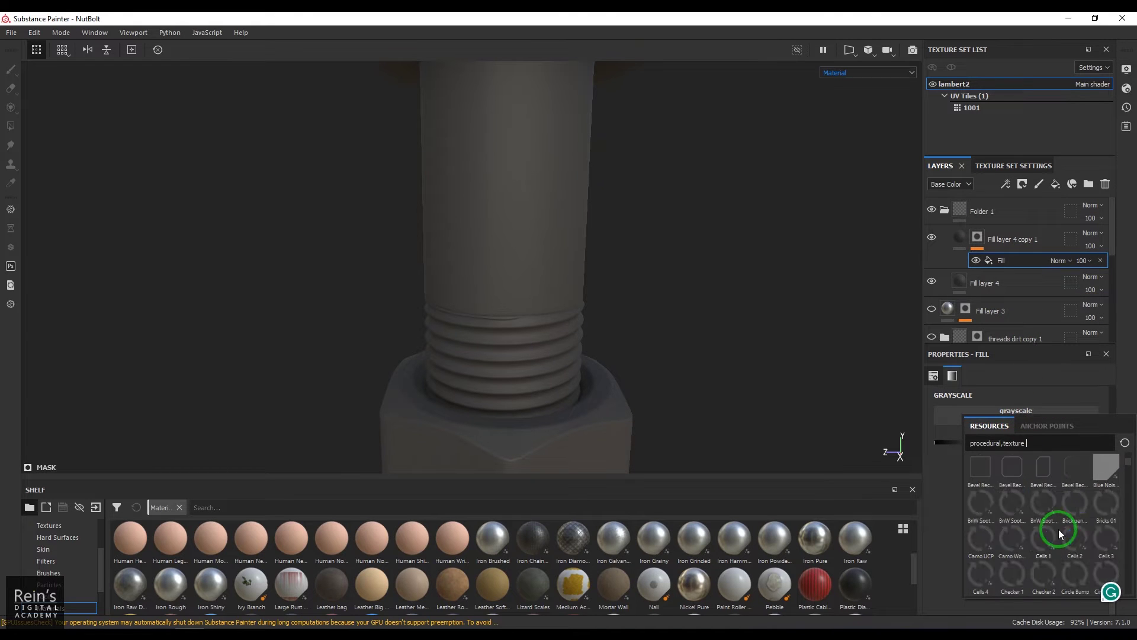
scroll(1074, 527, down, 5)
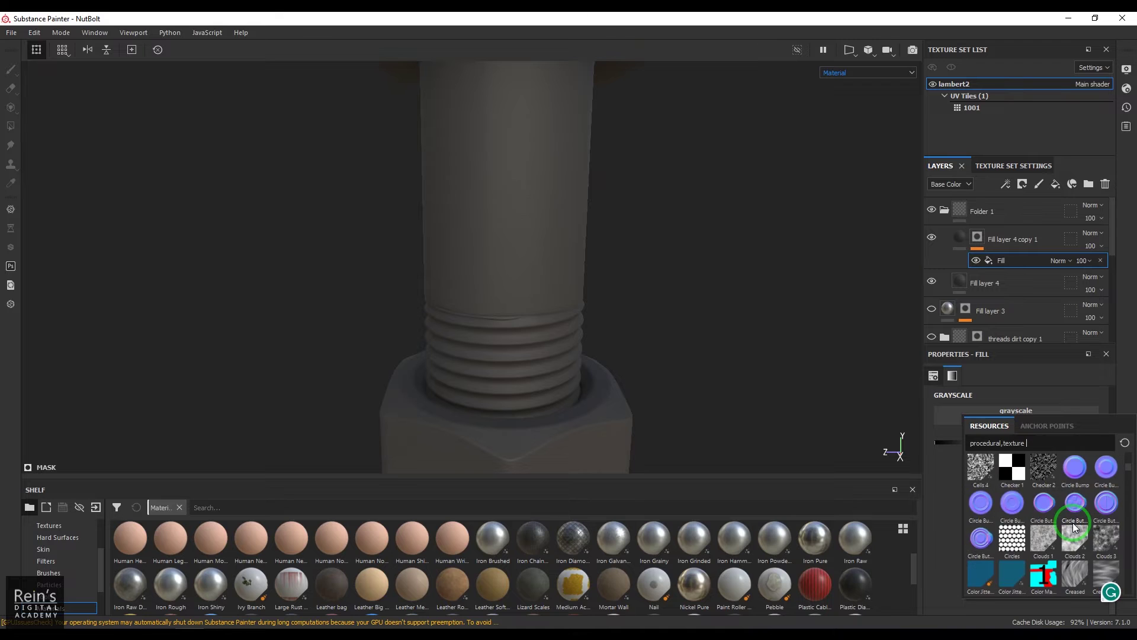
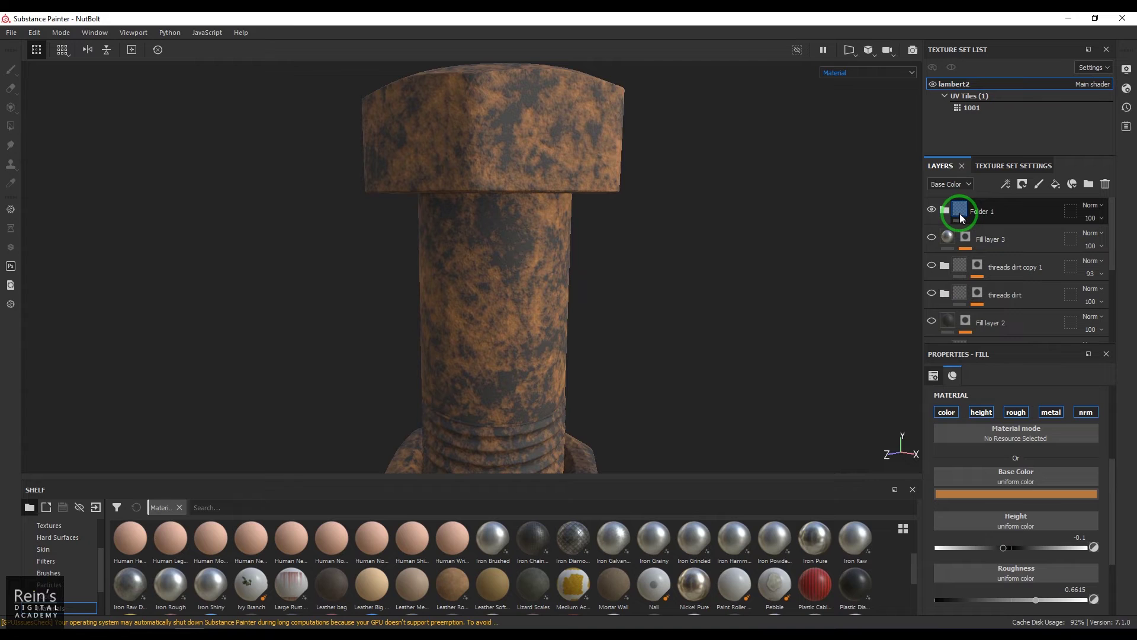
Change the base color of Fill layer 4 copy 1 in Folder 1 to a very dark brown
click(942, 212)
click(961, 239)
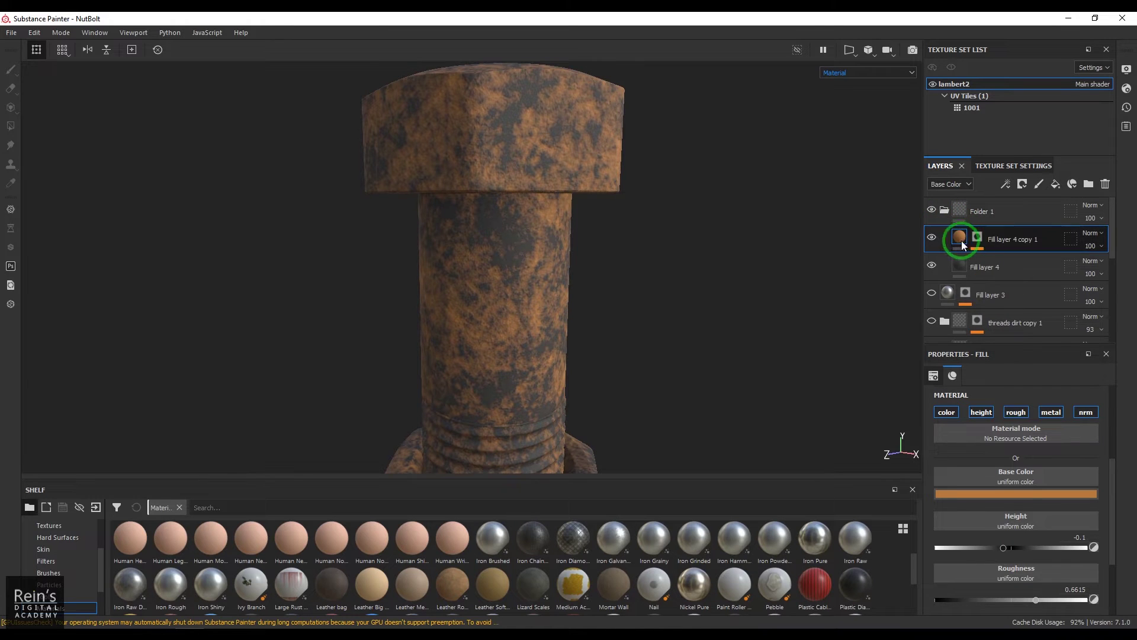
click(1019, 500)
drag(991, 576, 987, 599)
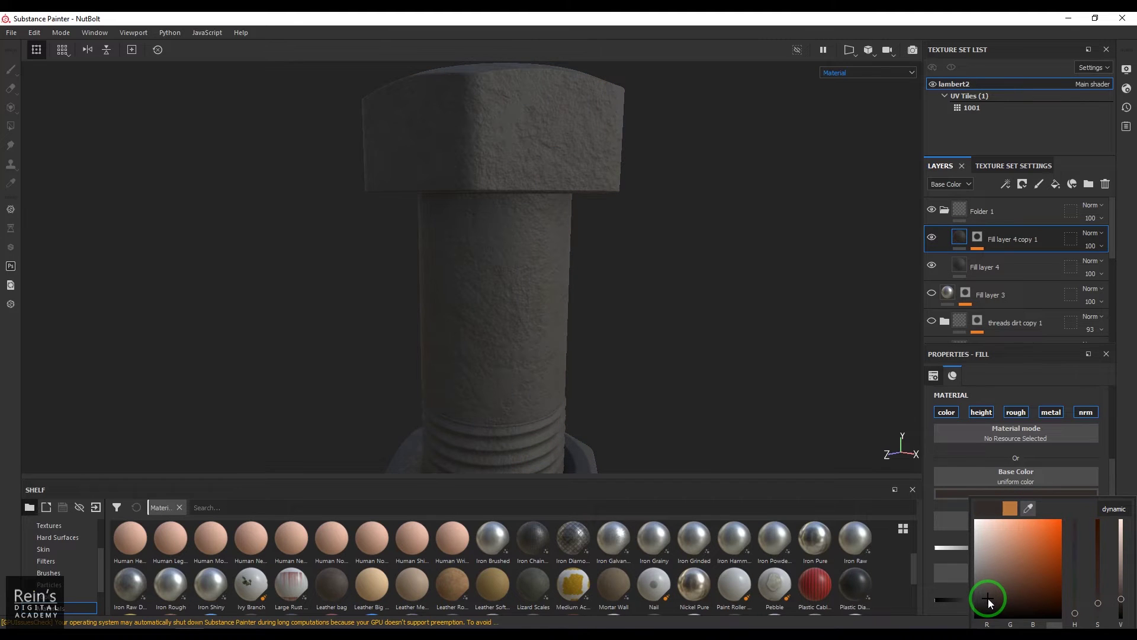
mouse_move(705, 358)
alt+mouse_down()
mouse_move(604, 337)
mouse_move(613, 341)
alt+mouse_up()
Collapse Folder 1, give it a black mask, and add a fill effect to that mask
click(994, 215)
click(944, 210)
click(965, 209)
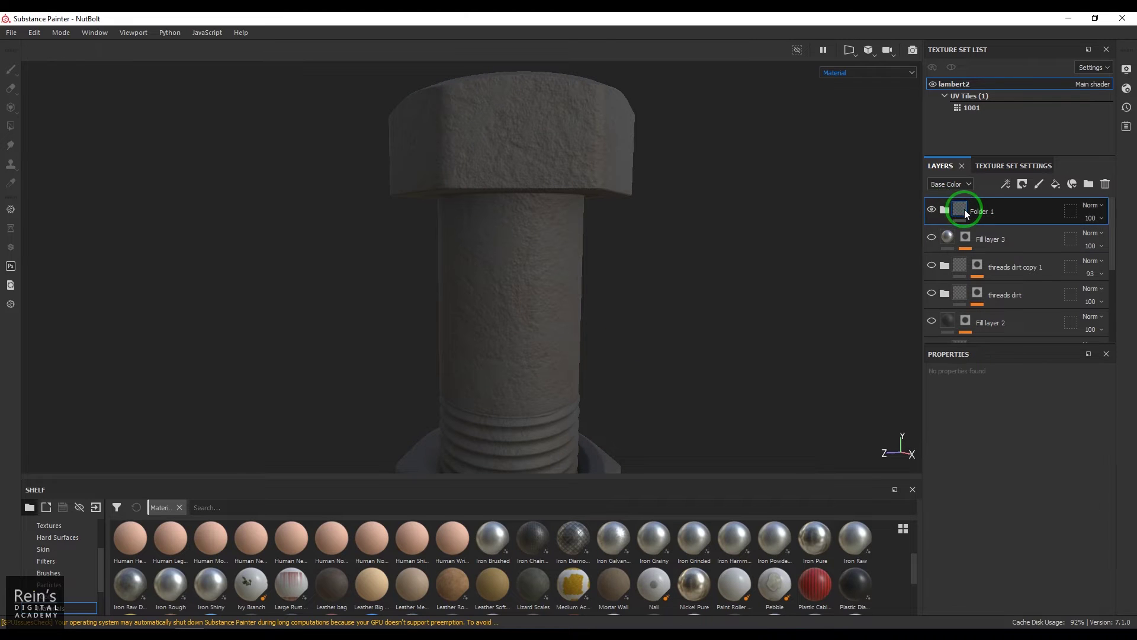
click(1023, 184)
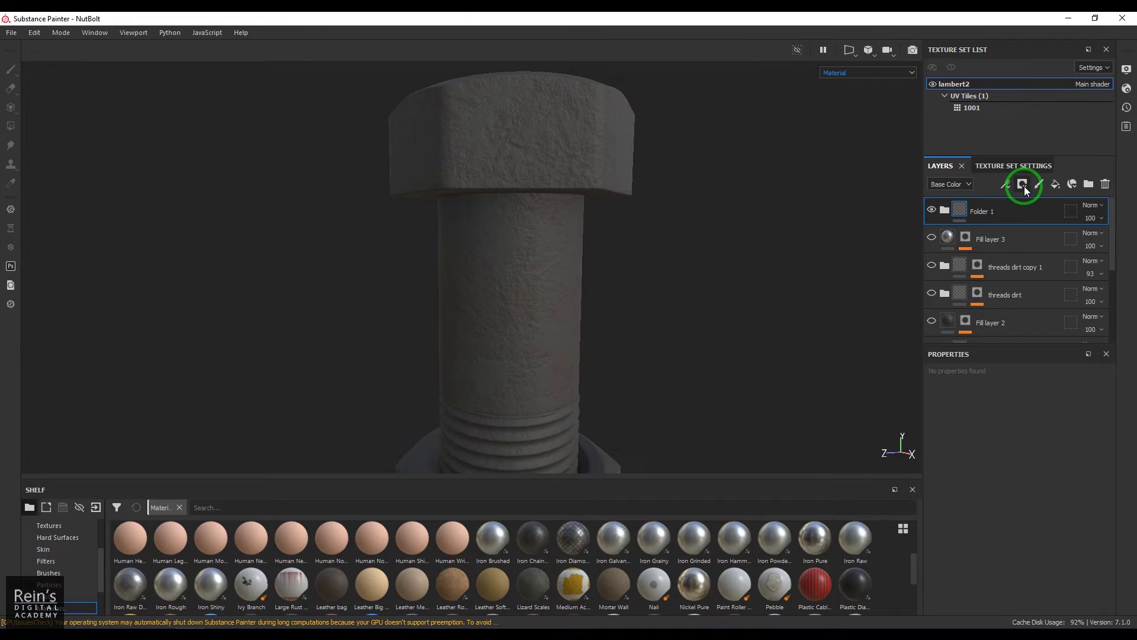
click(1017, 218)
click(978, 209)
click(1005, 185)
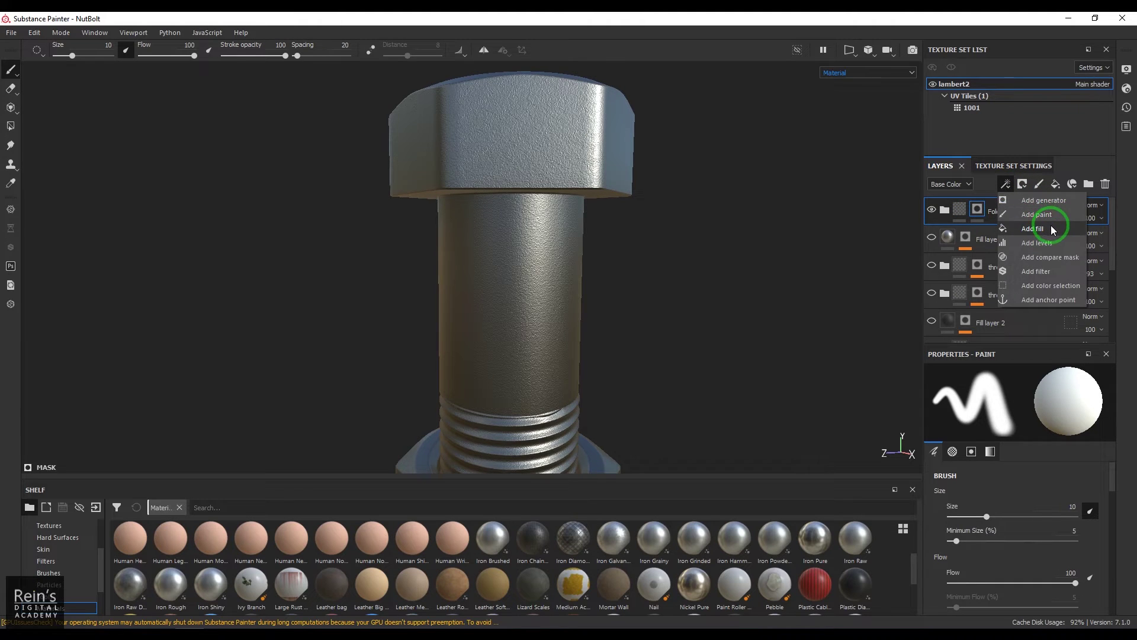
click(1053, 230)
click(990, 230)
Try Clouds 3 as the grayscale texture of Folder 1's mask fill and remove it again
click(1002, 409)
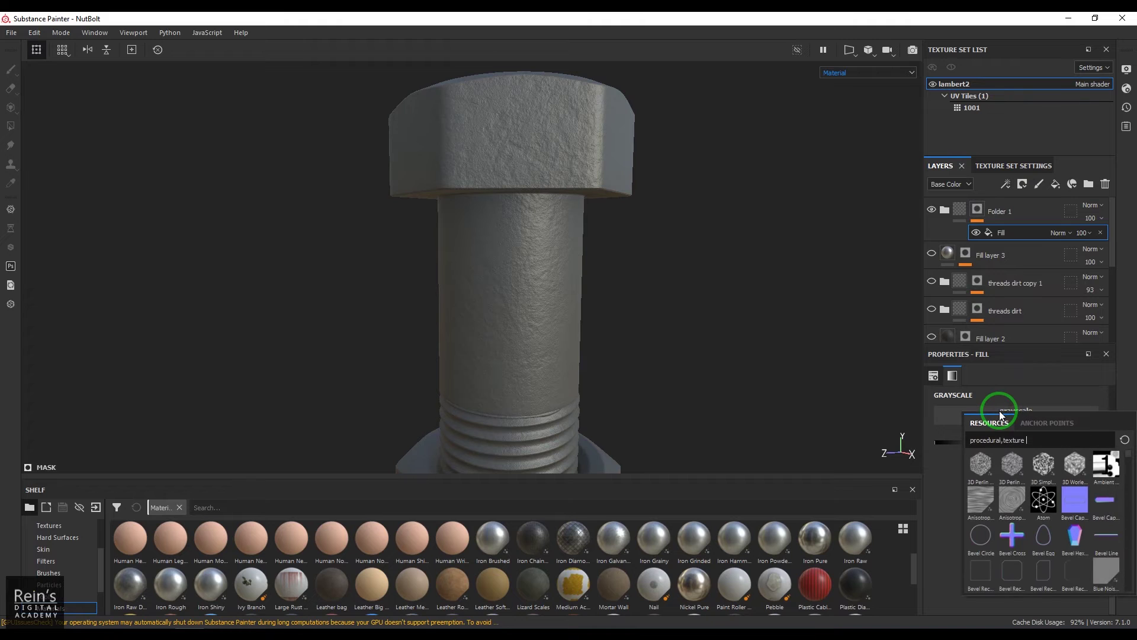
scroll(1022, 536, down, 5)
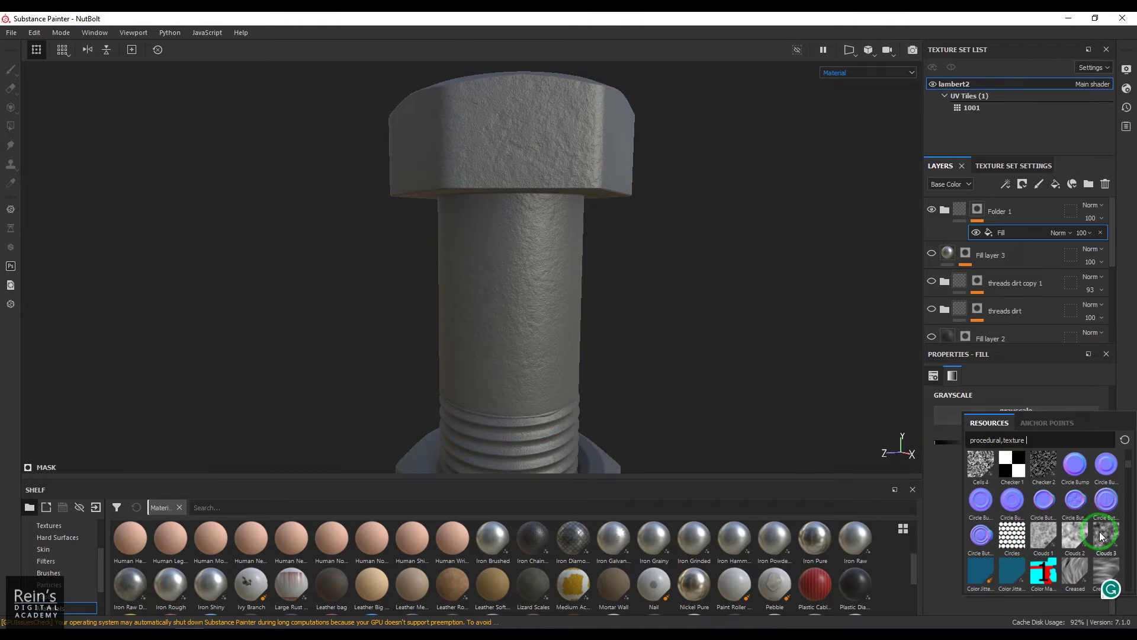
click(1105, 536)
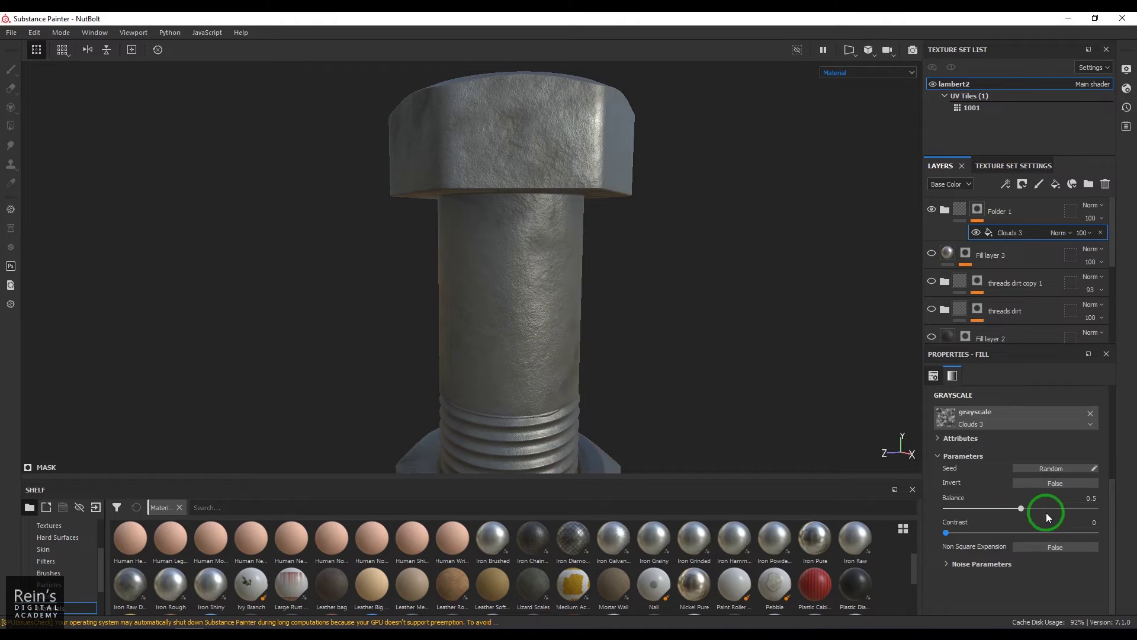
click(1090, 417)
Assign the BnW Spots 1 procedural to Folder 1's mask fill and set its balance to 0.81
click(1018, 414)
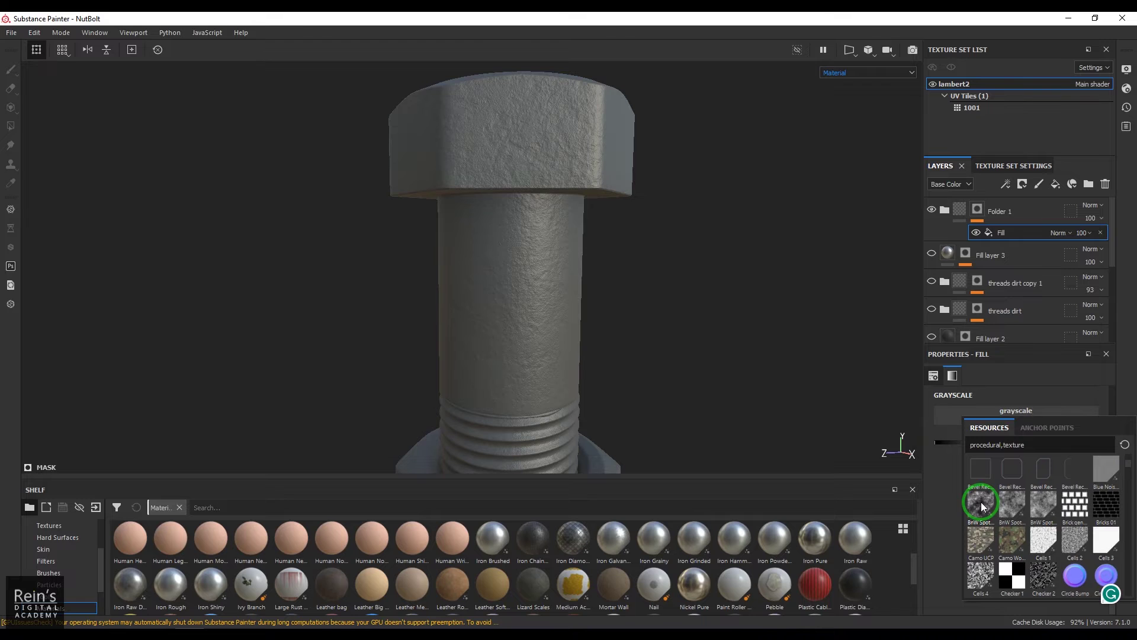
click(594, 301)
alt+drag(599, 297, 407, 308)
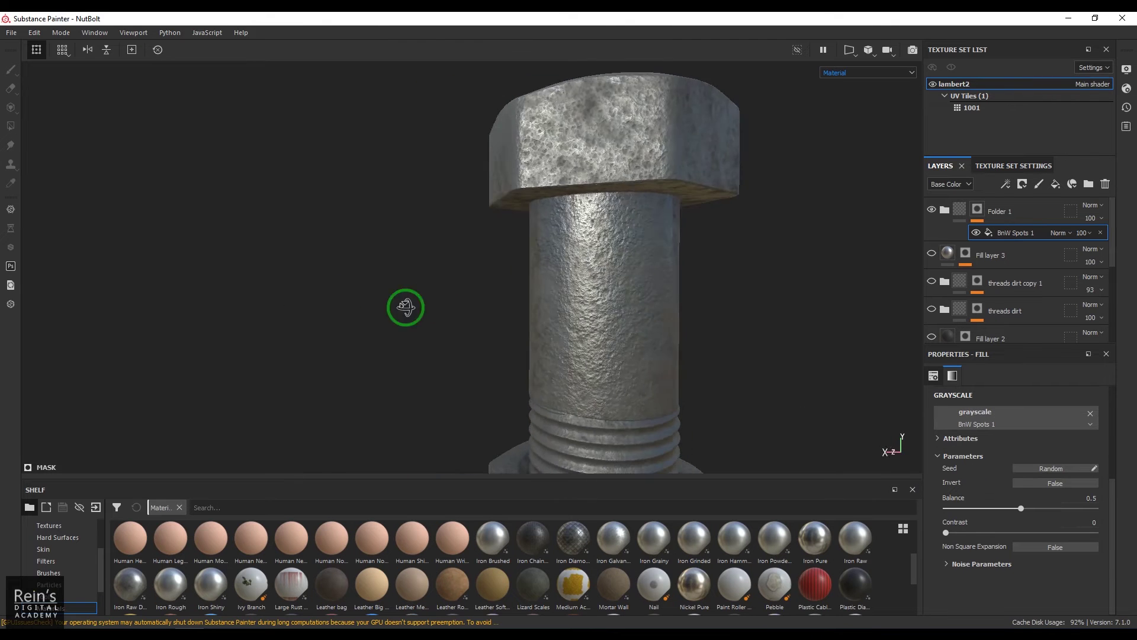
drag(1021, 508, 1057, 507)
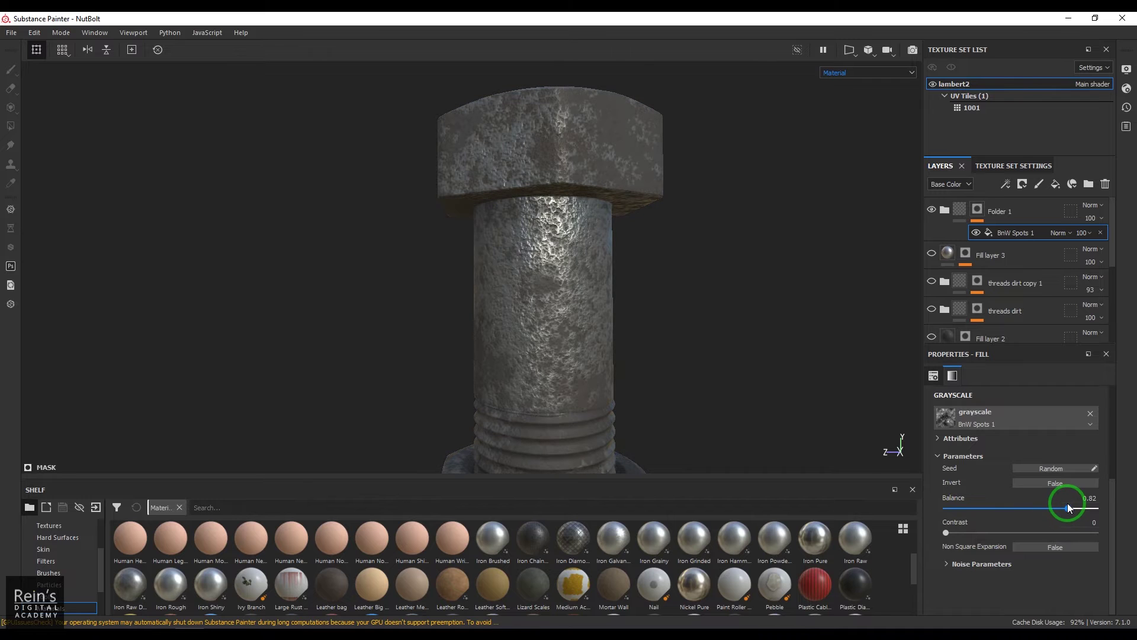
drag(1065, 503, 1066, 503)
alt+drag(521, 259, 653, 272)
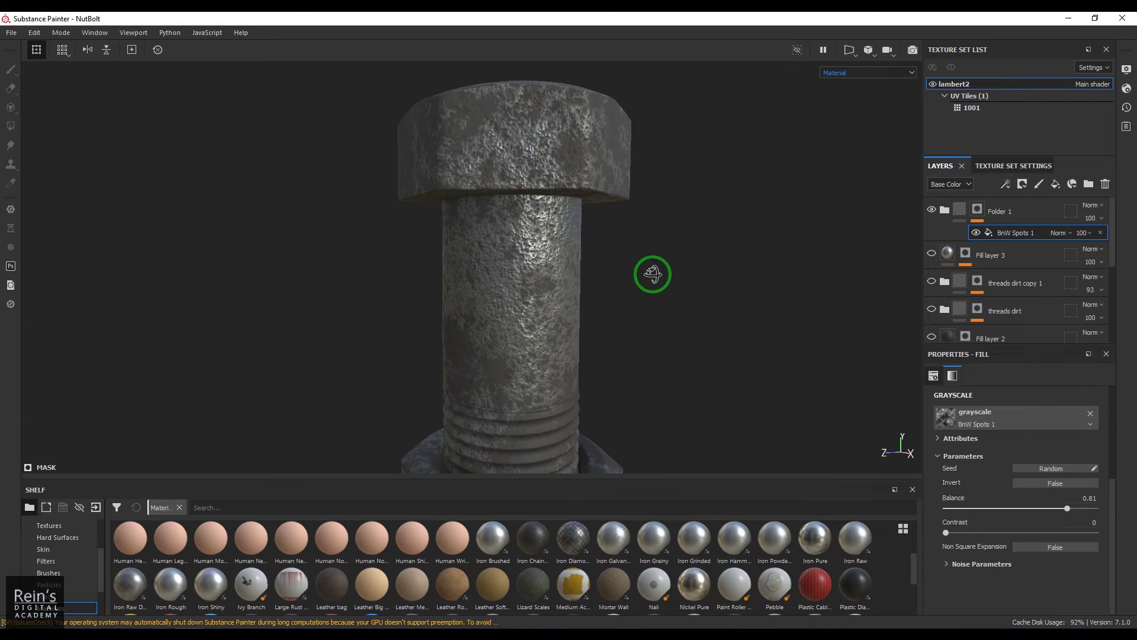
Compare the bolt with Folder 1 hidden and shown, and inspect the grunge around the shaft and under the head
click(931, 211)
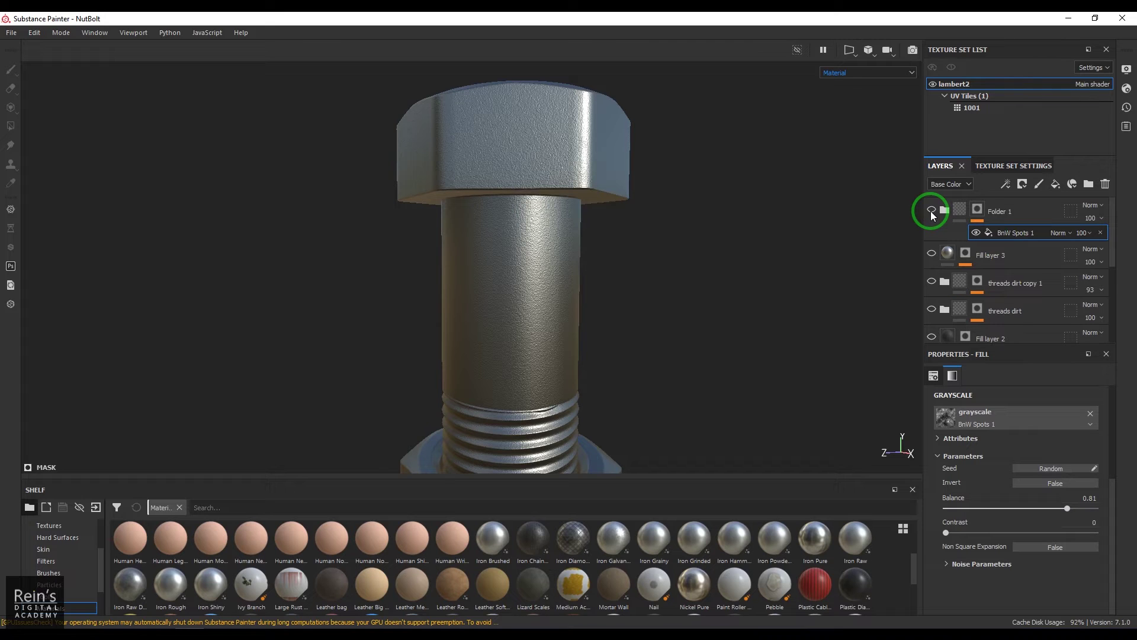
click(931, 210)
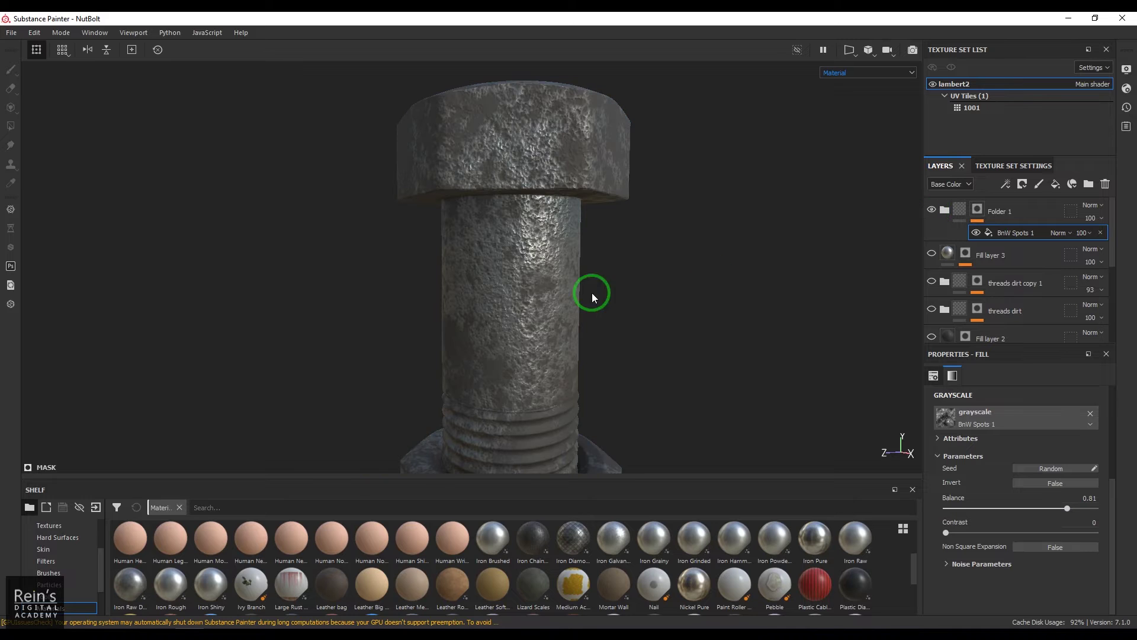
alt+drag(501, 266, 508, 254)
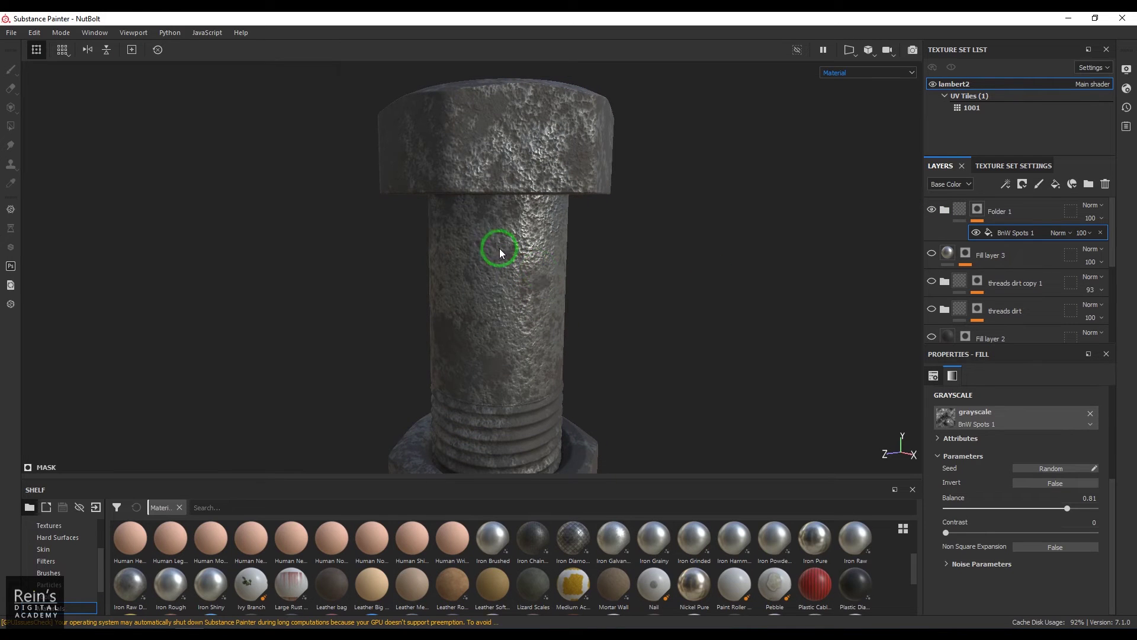
alt+drag(637, 318, 561, 166)
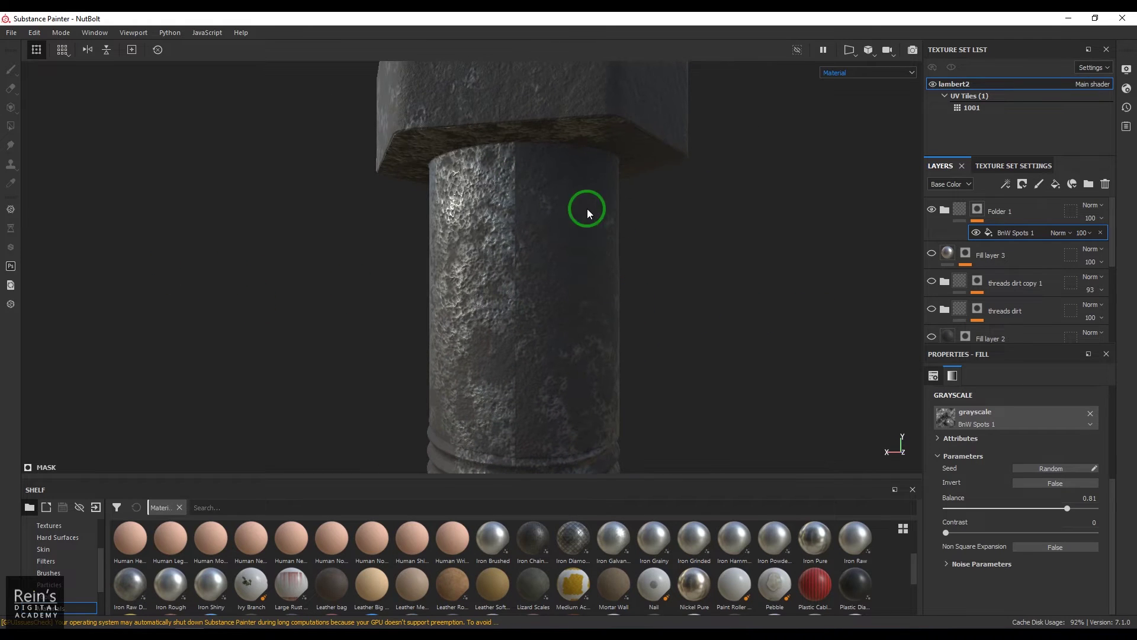
Set the projection of the BnW Spots 1 mask fill to Tri-planar projection and check the bolt from several angles
scroll(985, 472, up, 3)
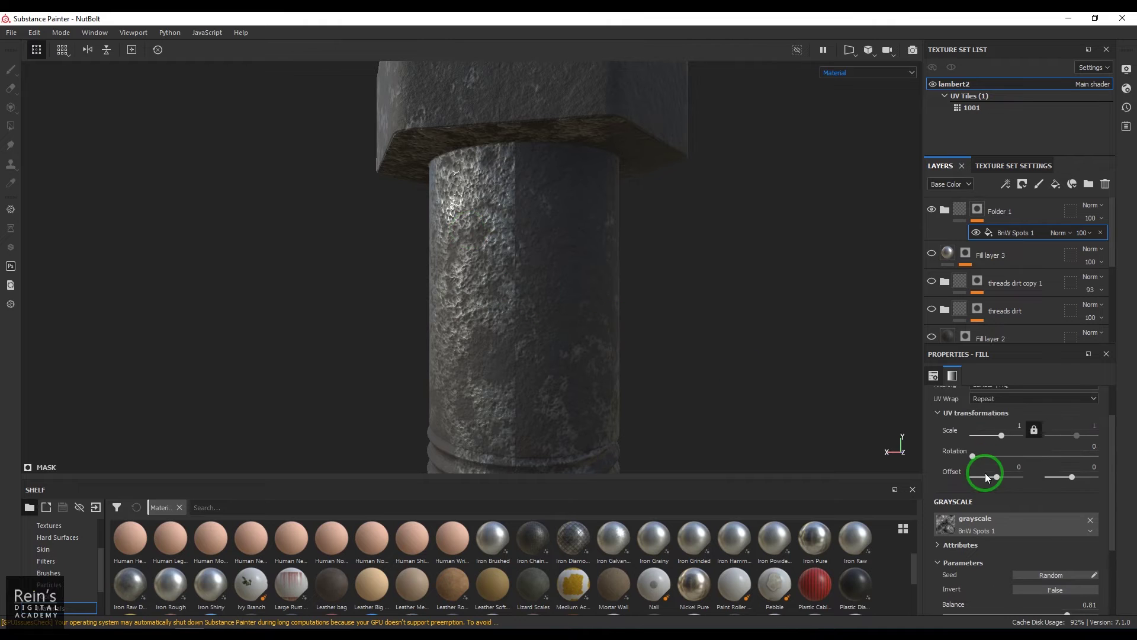
alt+drag(560, 320, 534, 330)
scroll(1043, 477, up, 1)
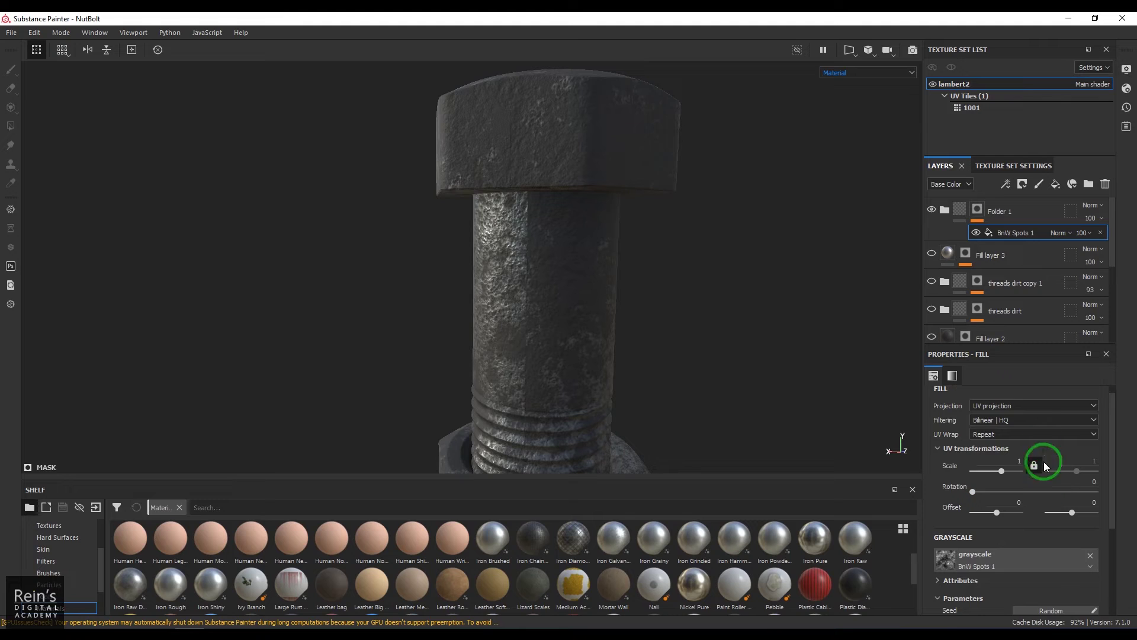
click(1040, 407)
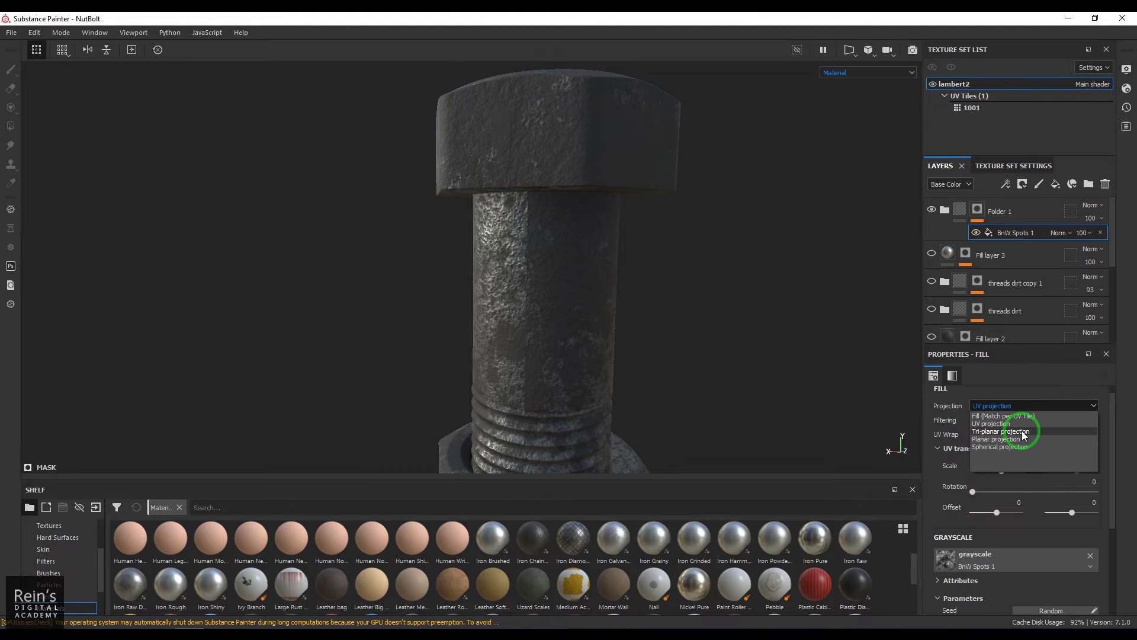
click(1020, 424)
alt+right_drag(472, 282, 677, 304)
alt+drag(677, 304, 582, 208)
alt+drag(568, 294, 581, 323)
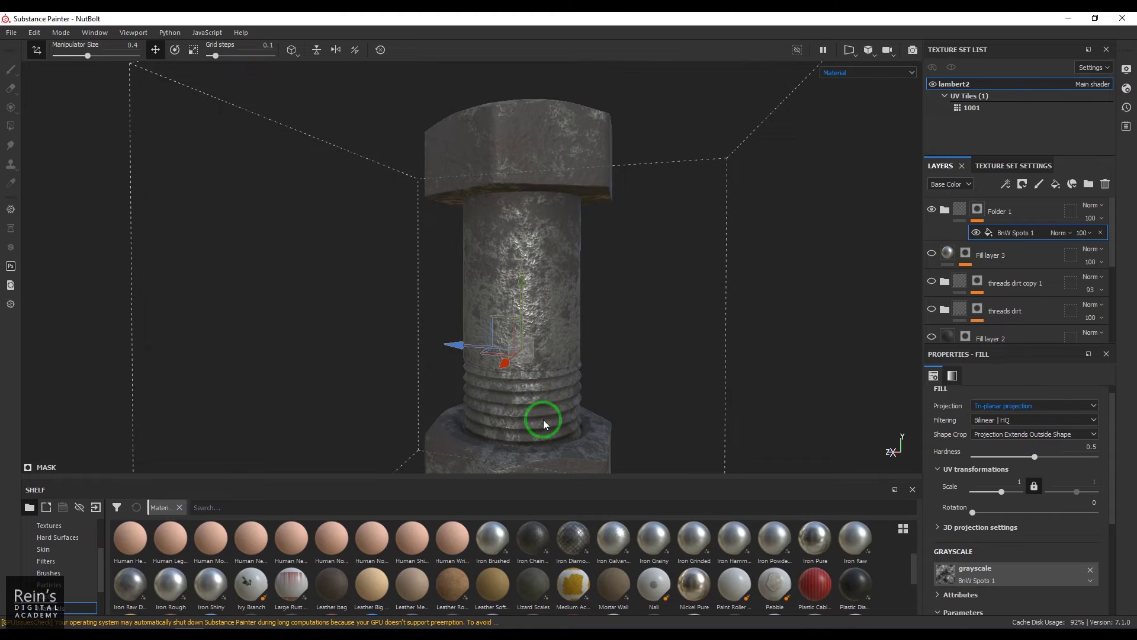
Switch the viewport display to the Mask channel to view Folder 1's mask on the shaft and nut
alt+middle_drag(541, 419, 535, 284)
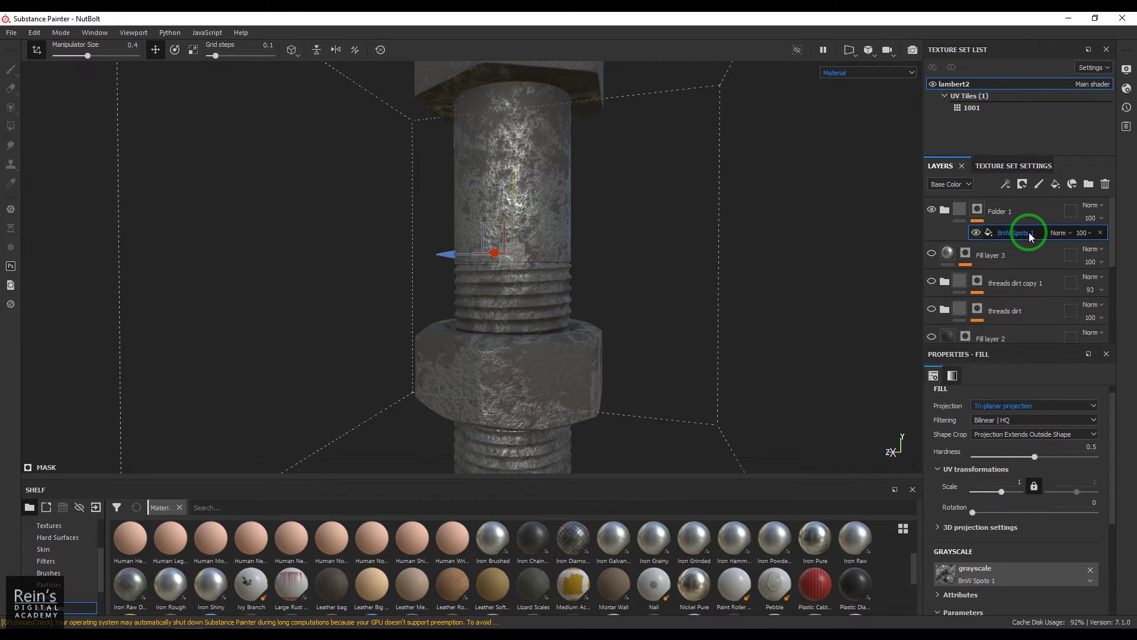
click(850, 73)
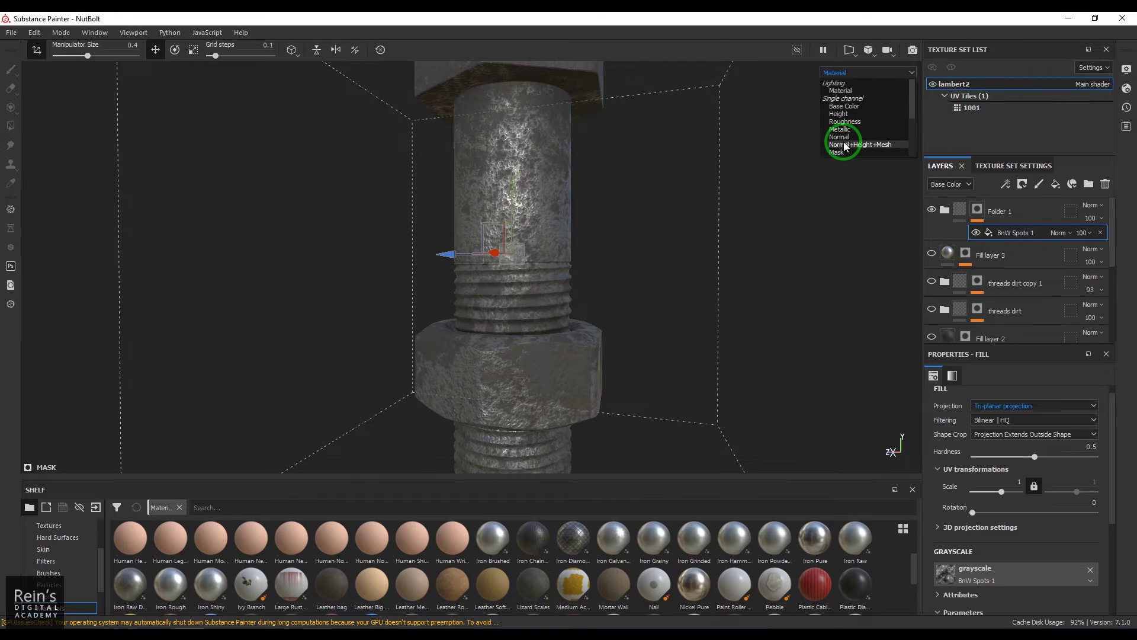
click(837, 152)
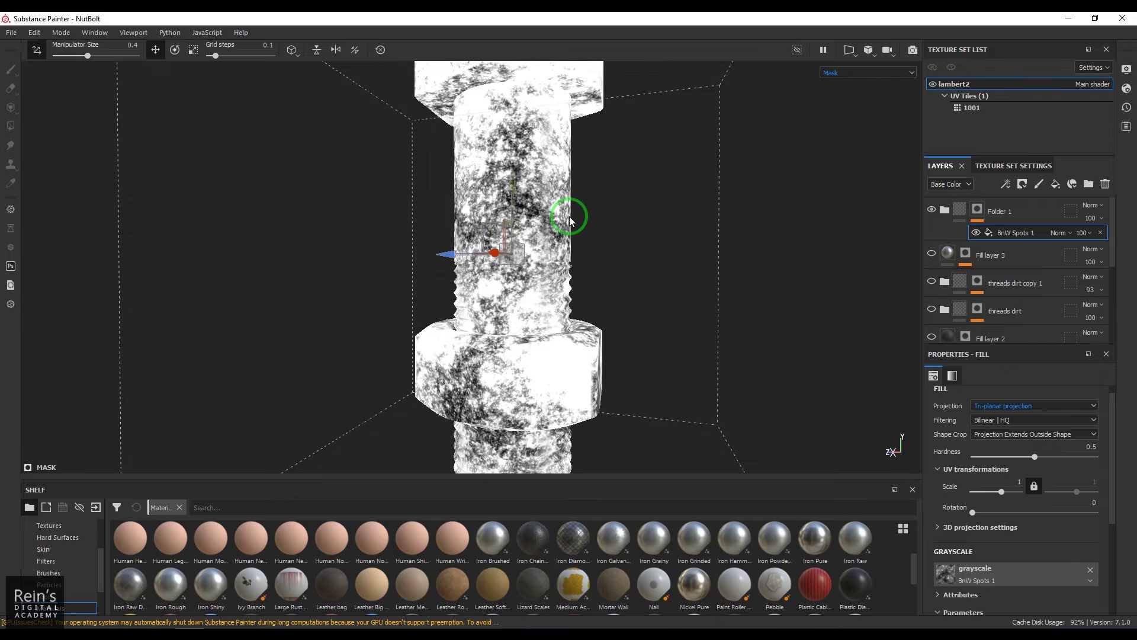
Compare the bolt in the Material display with its Folder 1 mask display, examining the head and shaft
alt+drag(575, 219, 506, 326)
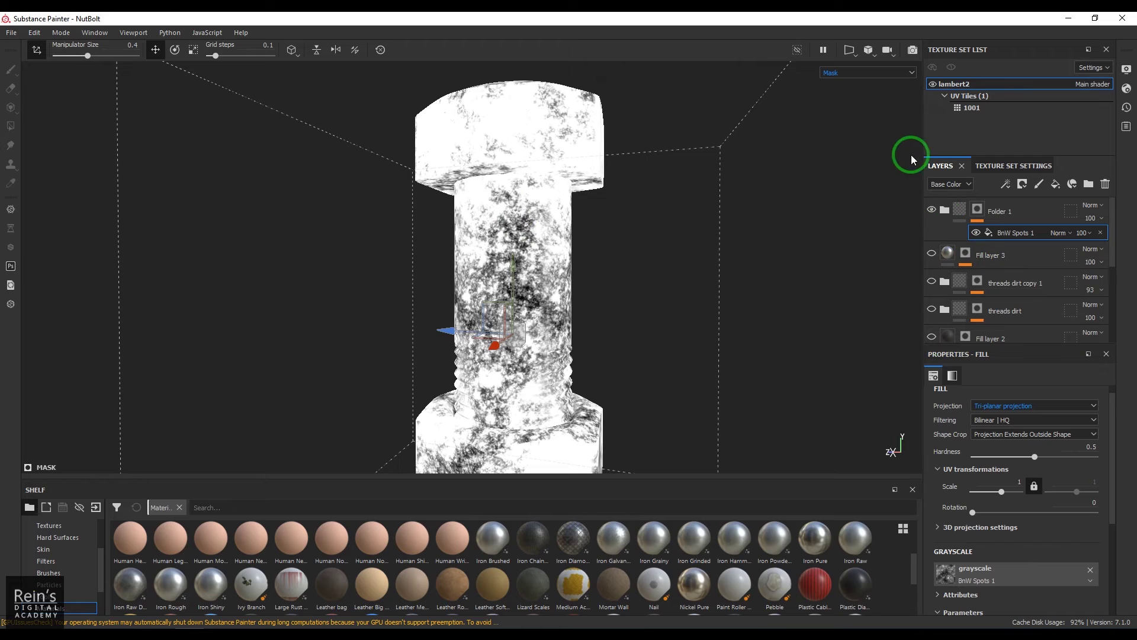
click(869, 73)
click(865, 90)
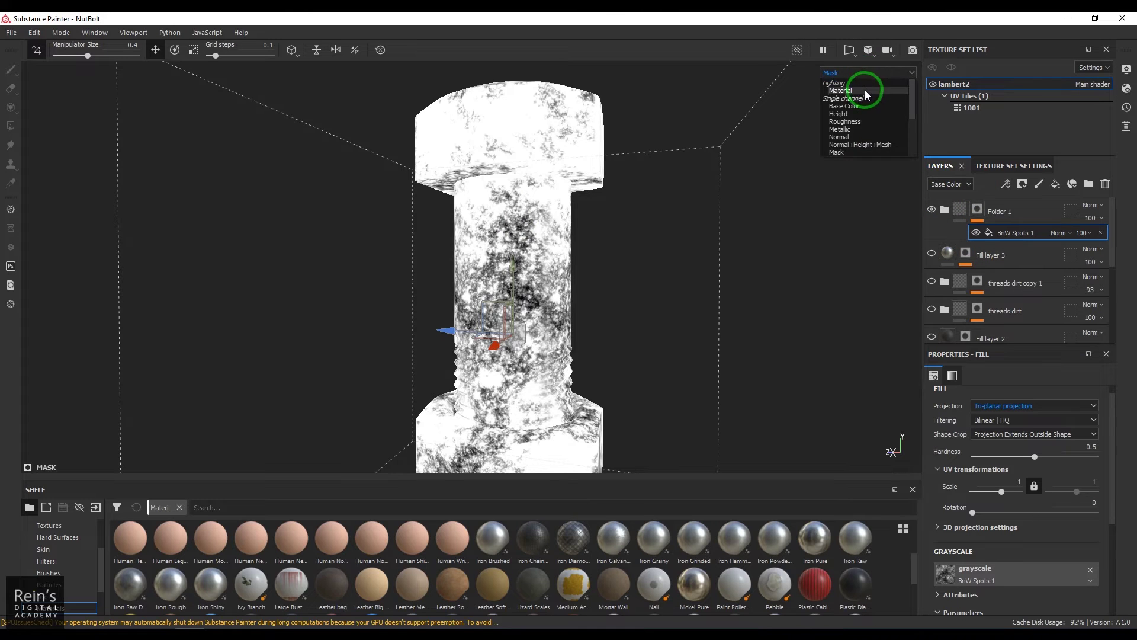
alt+drag(482, 184, 471, 187)
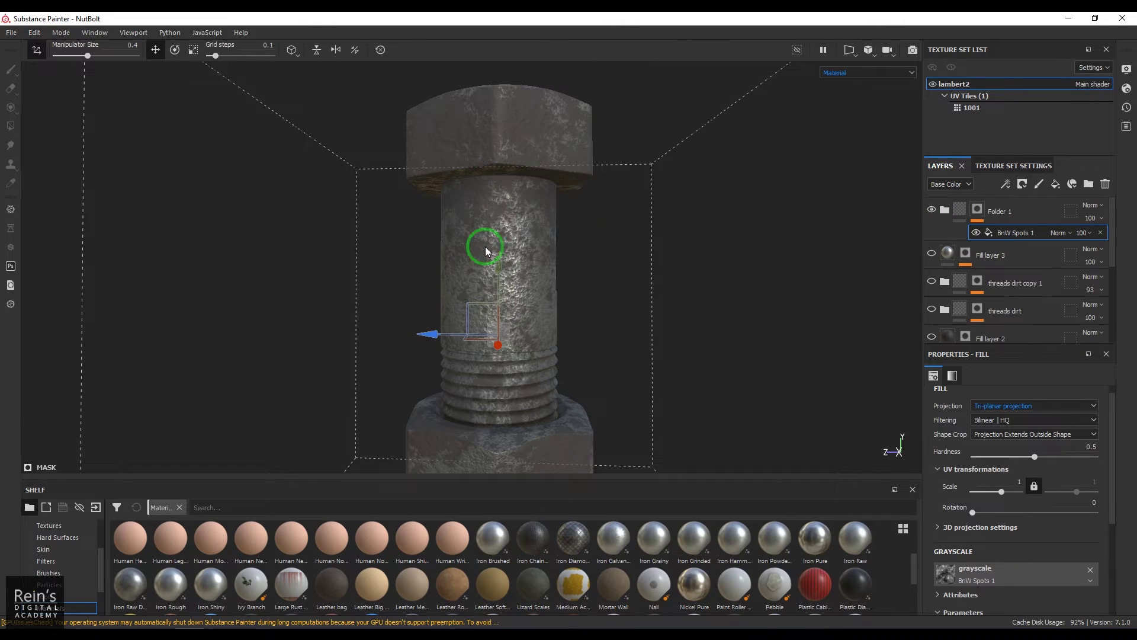
click(859, 72)
click(858, 153)
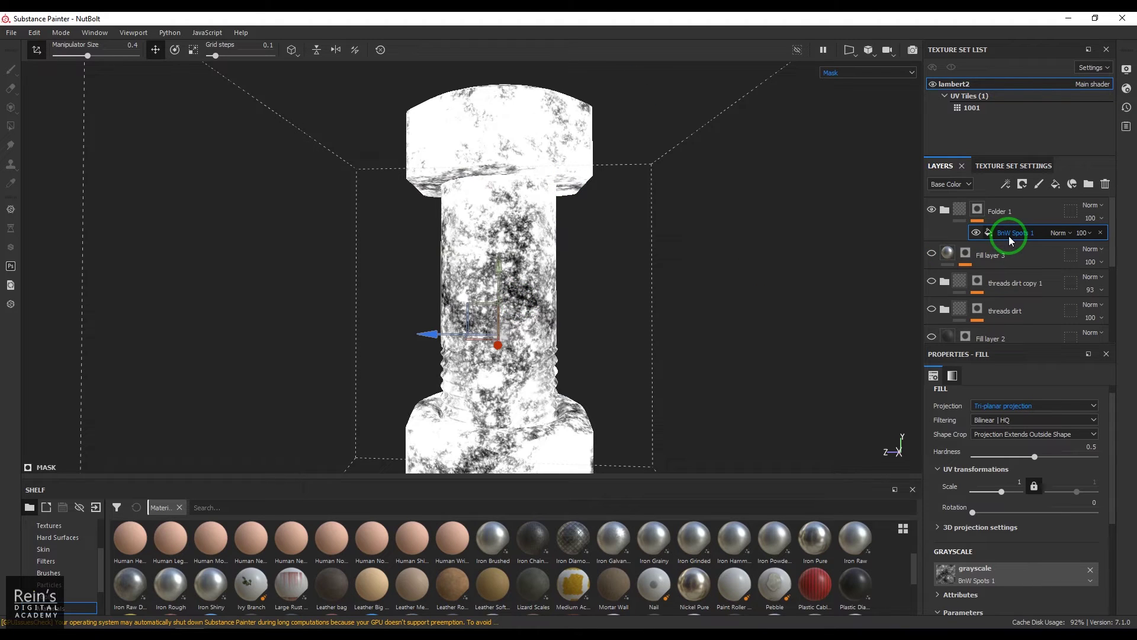
Add a Position generator to Folder 1's mask above the BnW Spots 1 fill
click(1007, 184)
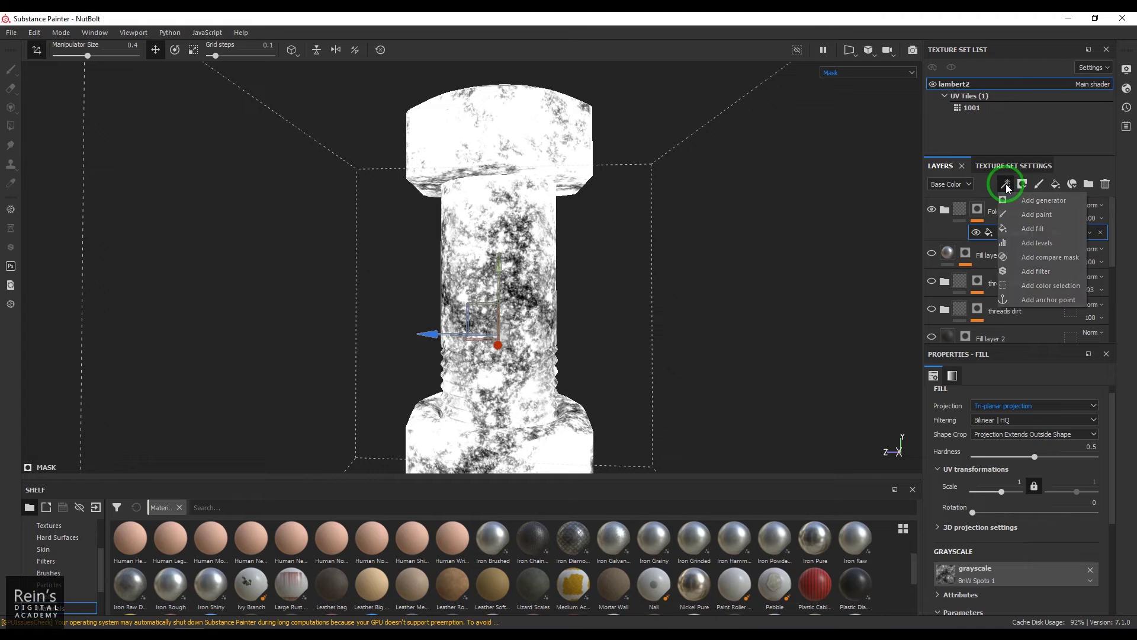
click(1022, 201)
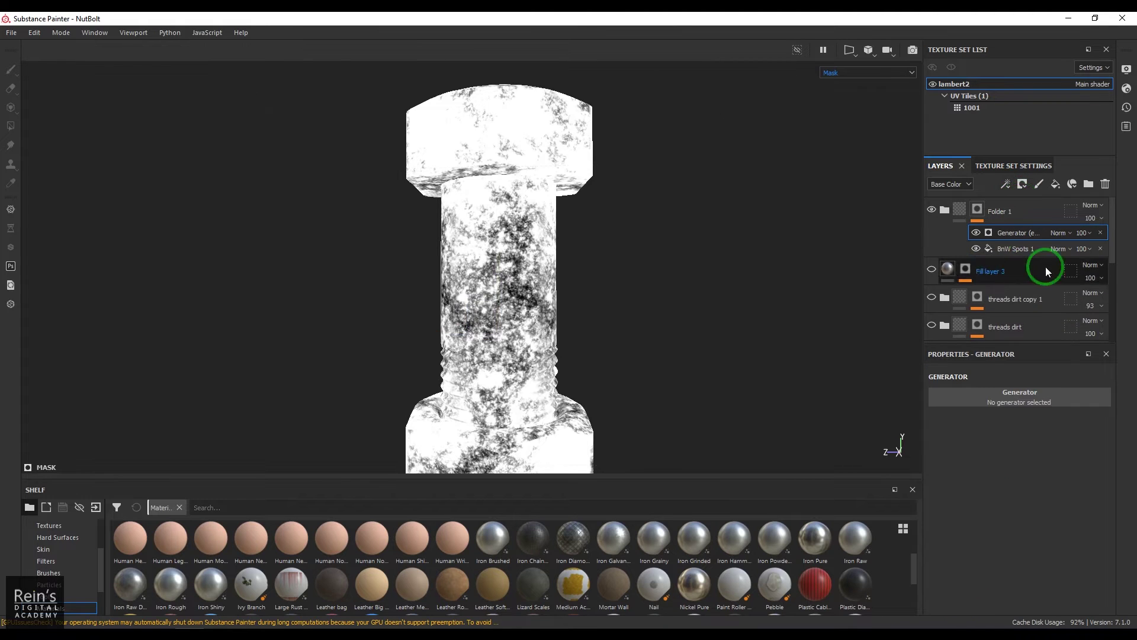
click(1002, 401)
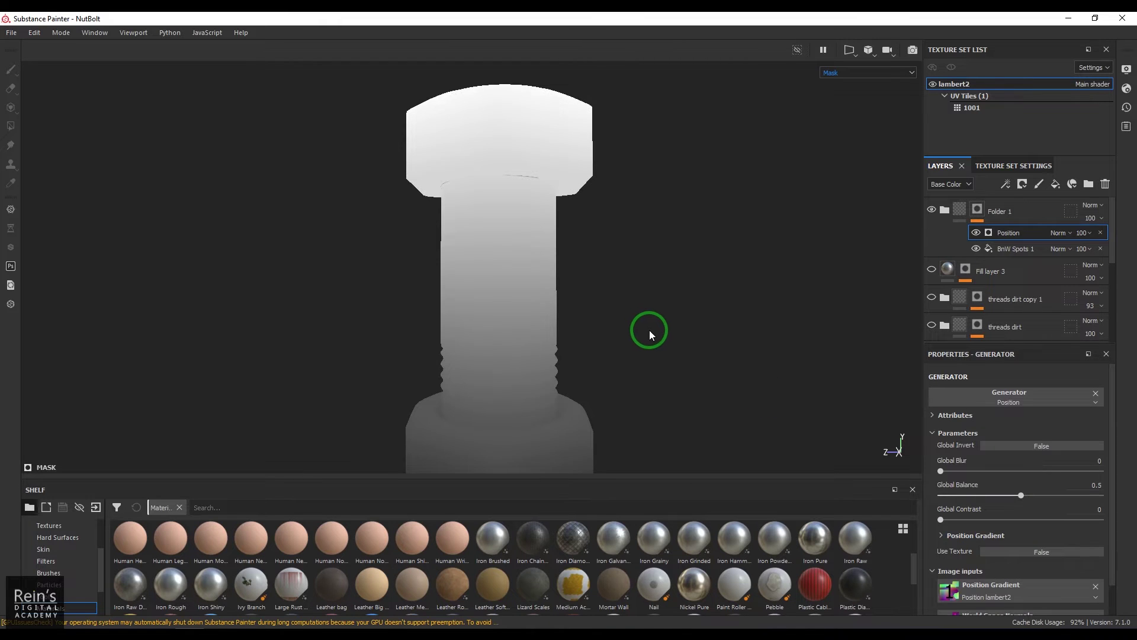
Set the Position generator's Global Balance to 0.32 and its blending mode to Multiply
scroll(657, 341, down, 3)
scroll(641, 354, up, 2)
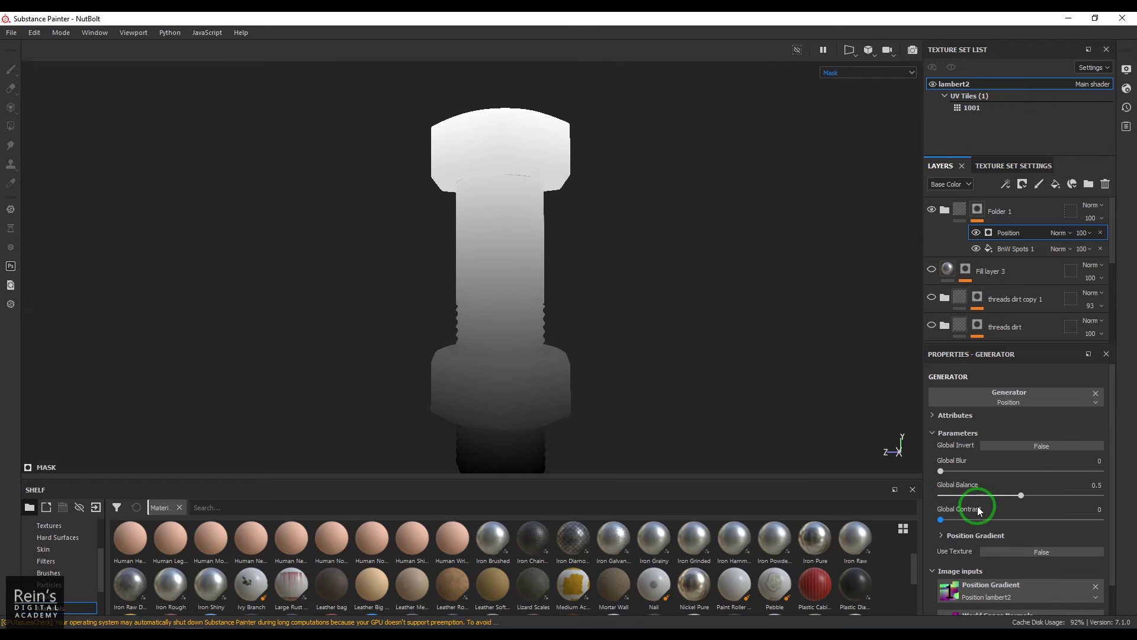
mouse_move(995, 500)
mouse_down()
mouse_move(953, 502)
mouse_move(994, 503)
mouse_up()
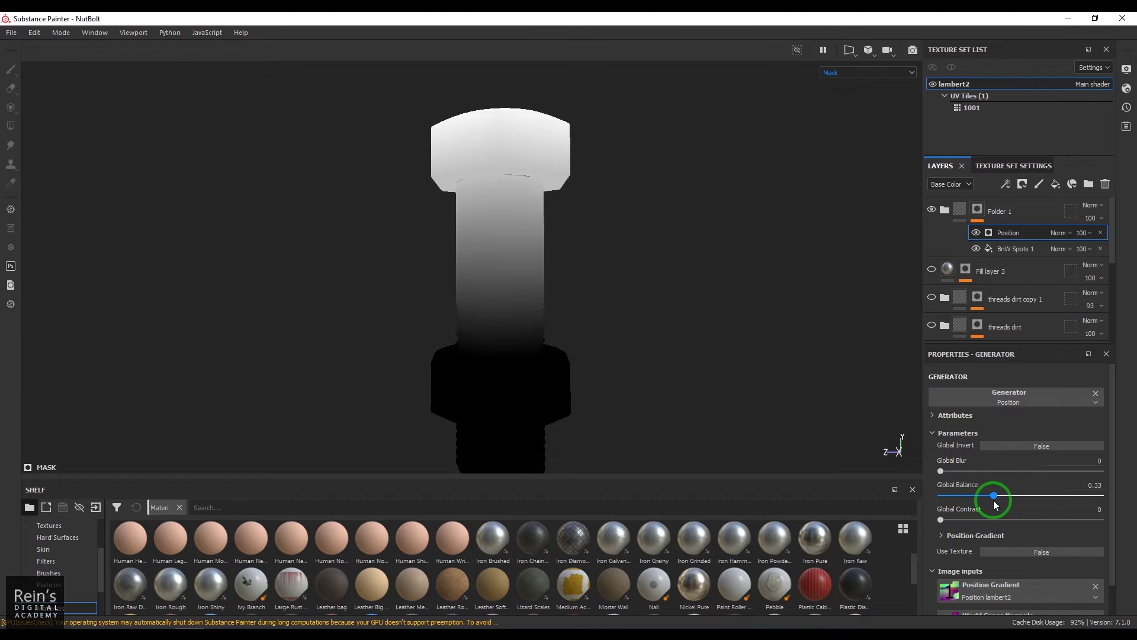
click(1061, 233)
click(1067, 290)
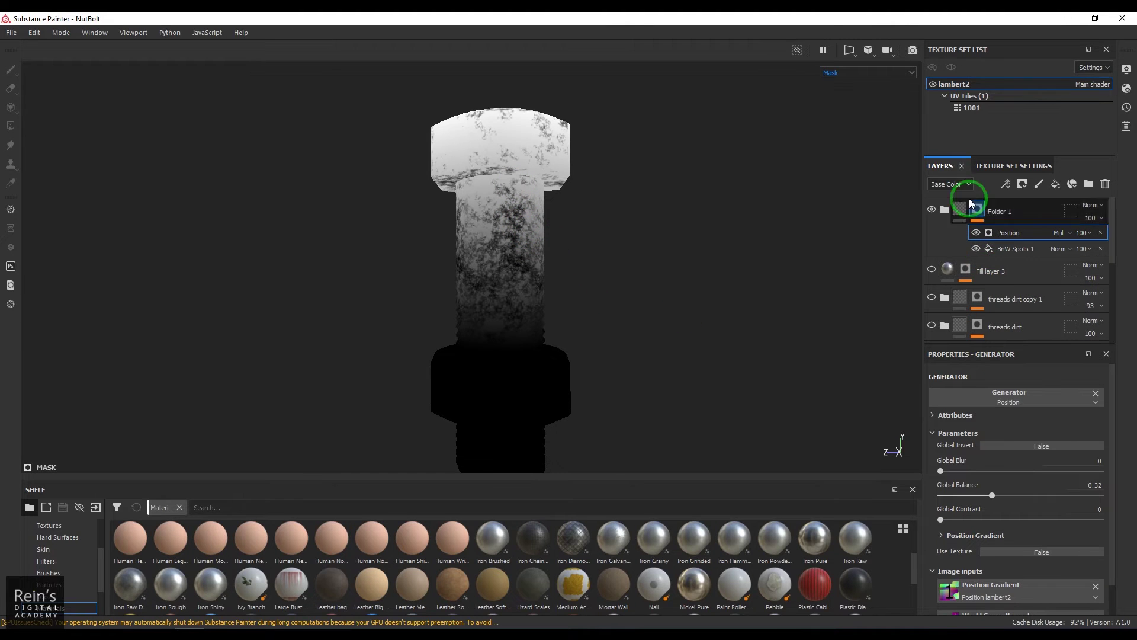
Return the viewport to the Material display and inspect the grunge fading down the bolt from different angles
click(853, 72)
click(844, 83)
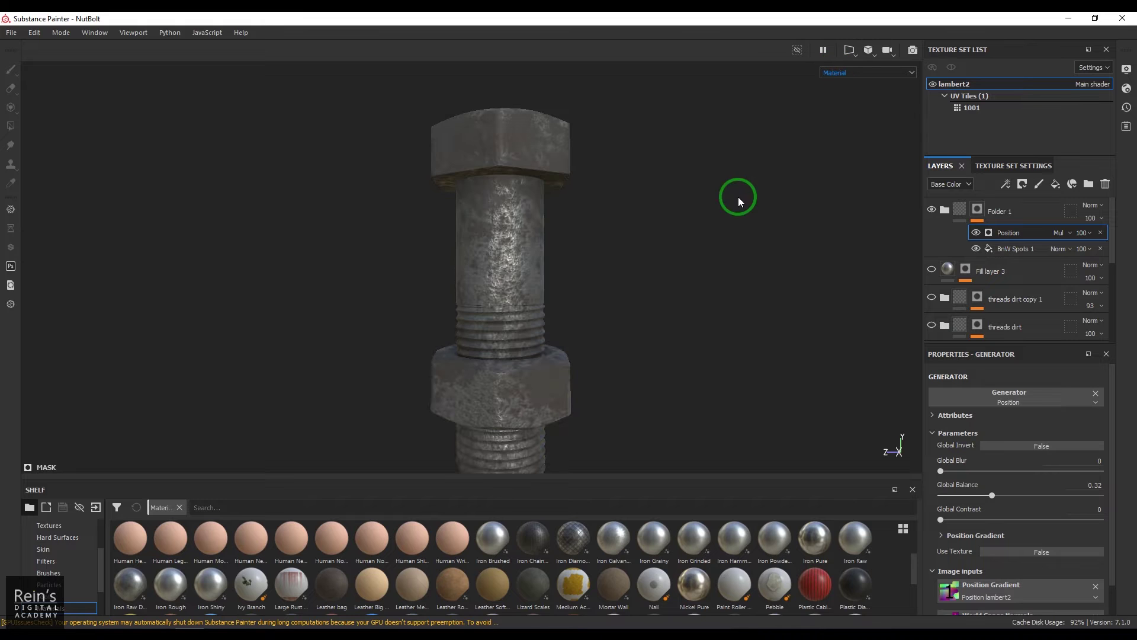
alt+drag(520, 261, 574, 418)
mouse_move(554, 349)
alt+mouse_down()
mouse_move(561, 330)
mouse_move(627, 379)
mouse_move(558, 266)
alt+mouse_up()
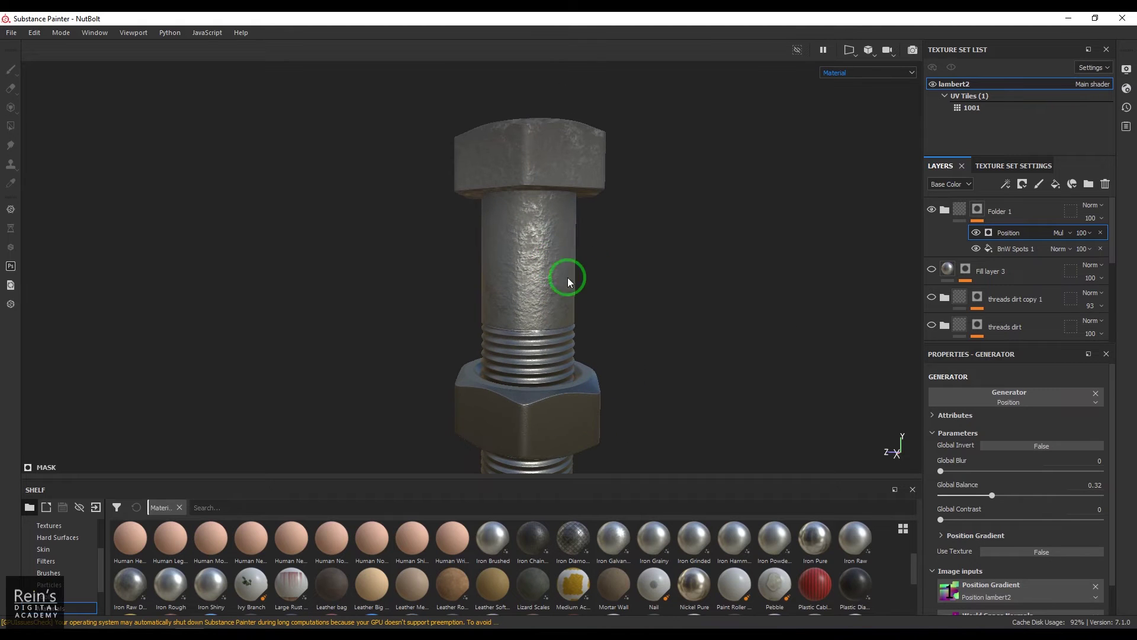
Set the Position generator's Global Balance to 0.52 and its Global Contrast to 0.26
drag(941, 520, 955, 523)
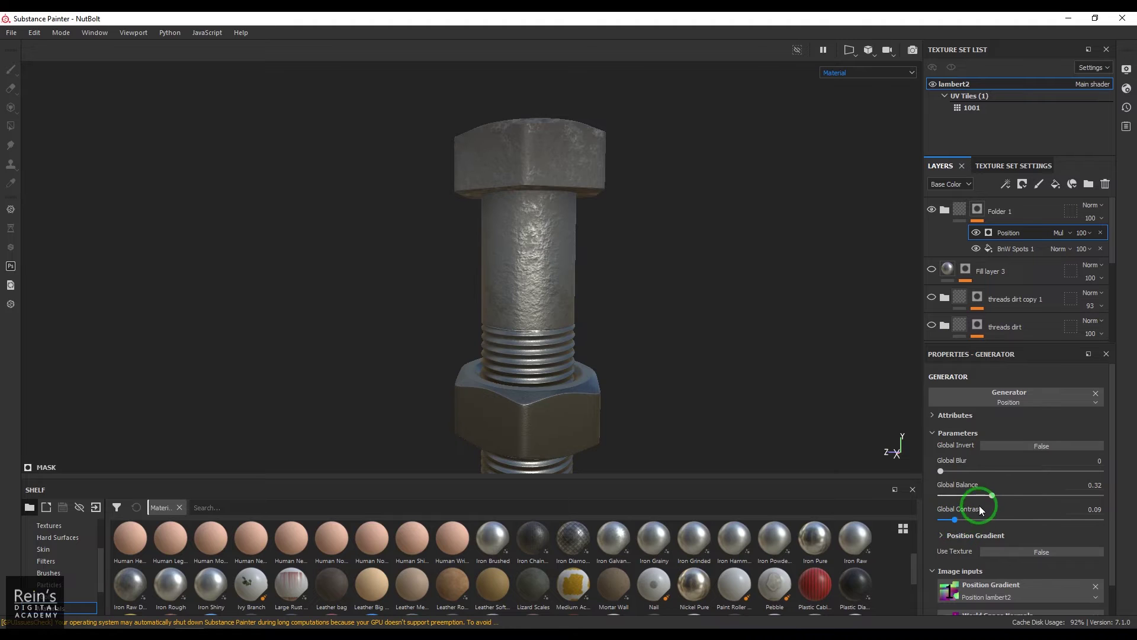
drag(994, 495, 999, 500)
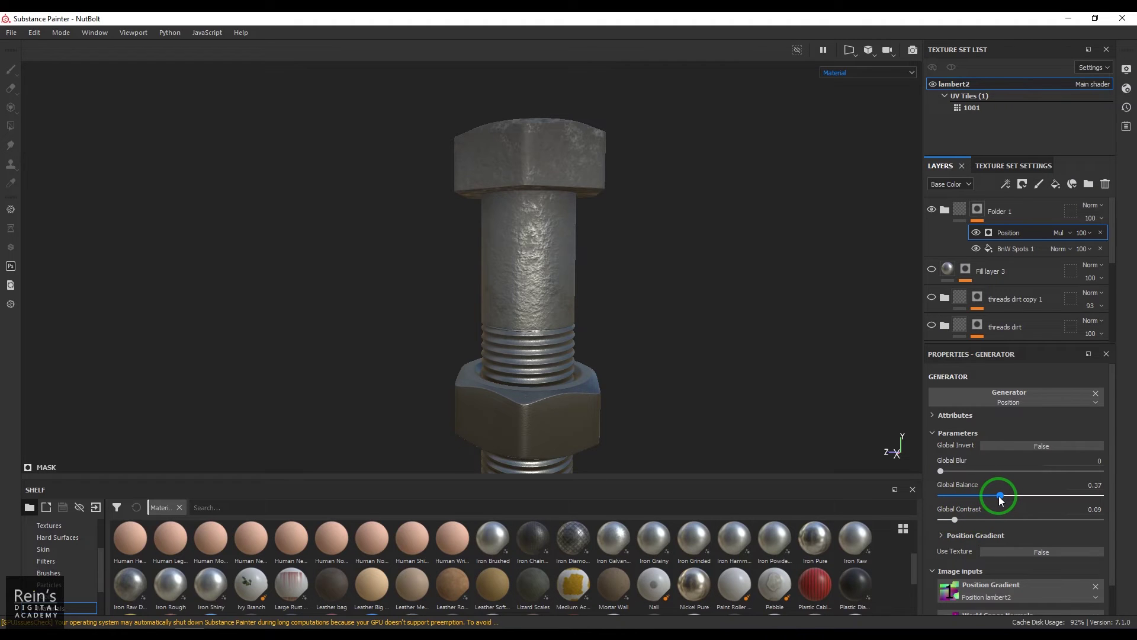
drag(1000, 501, 1025, 500)
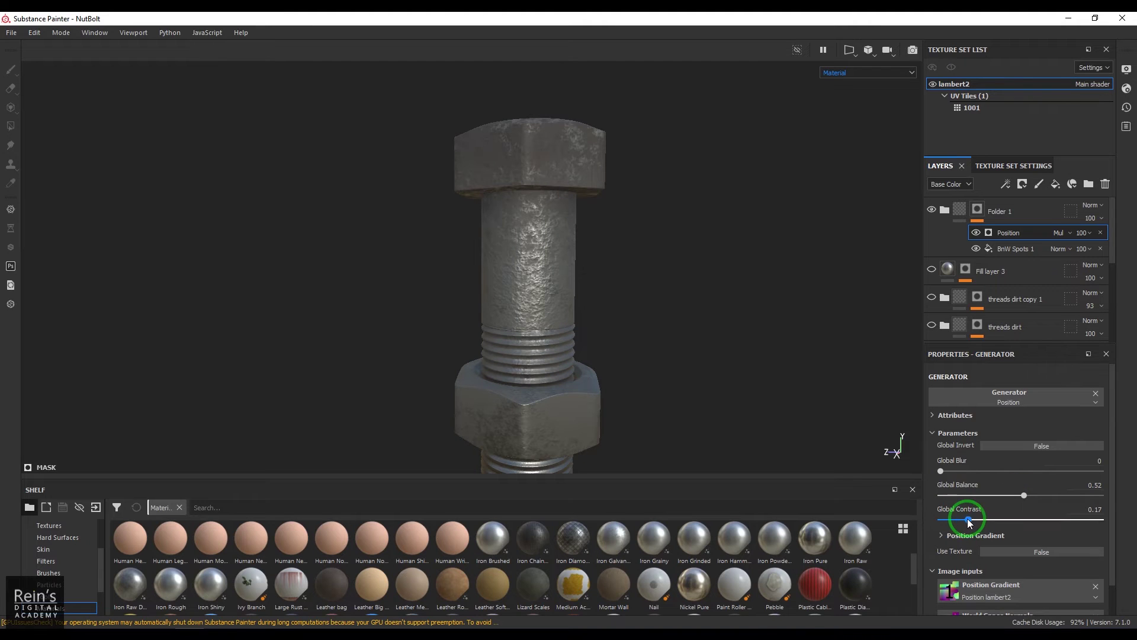
drag(966, 522, 940, 525)
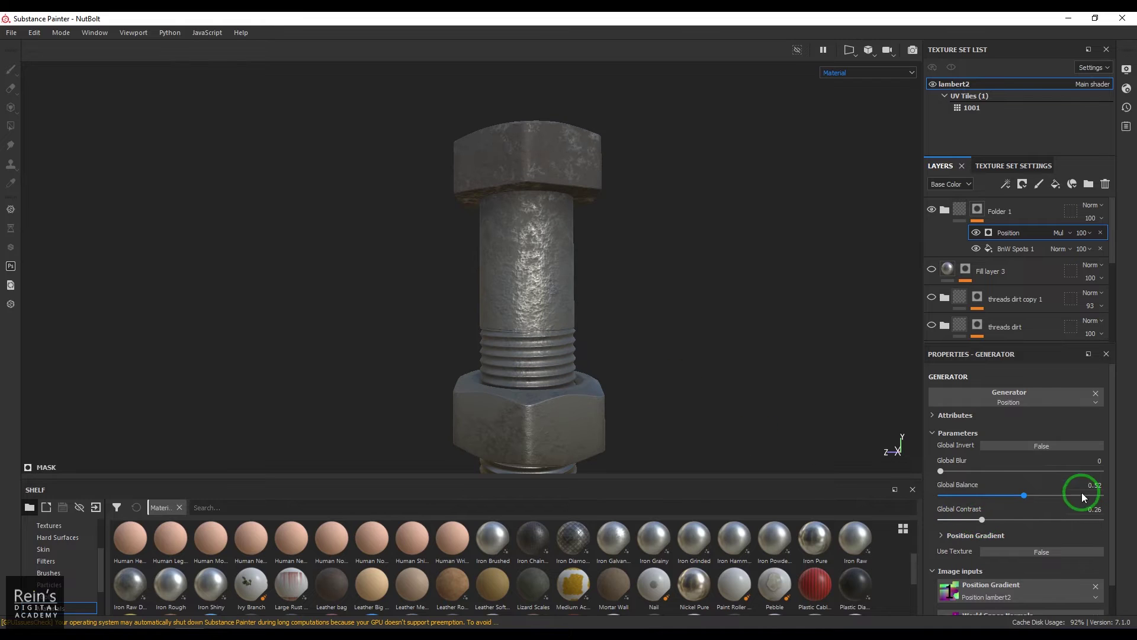
In the generator's Position Gradient settings, set Balance to 0.43 and Brightness to 0.65
click(942, 535)
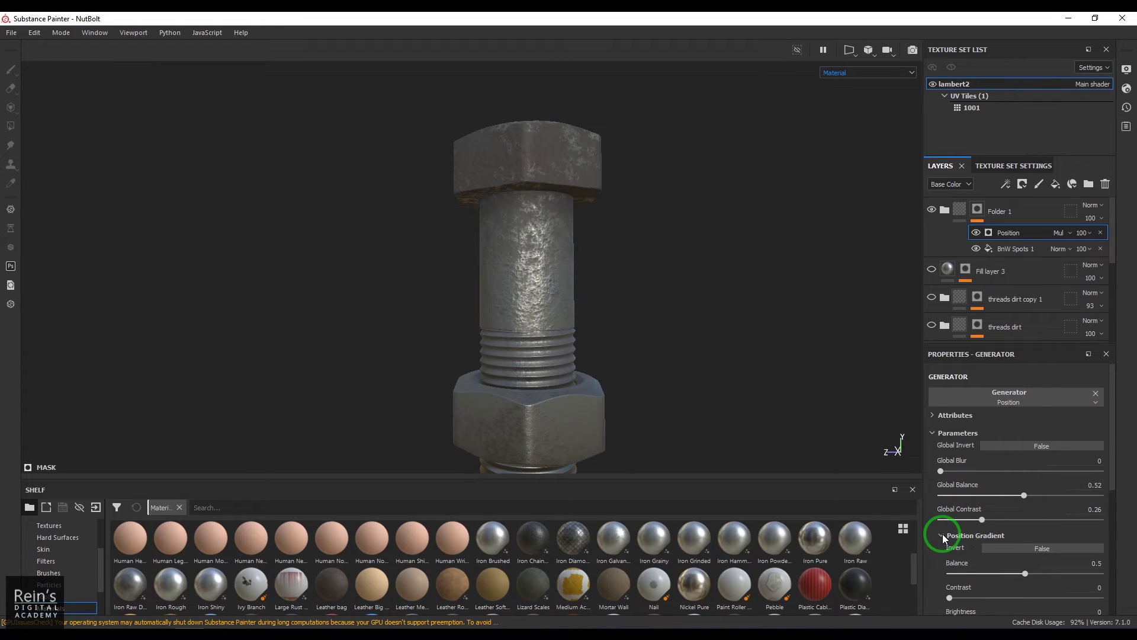
scroll(1022, 531, down, 3)
mouse_move(1015, 474)
mouse_down()
mouse_move(1051, 466)
mouse_move(1015, 471)
mouse_up()
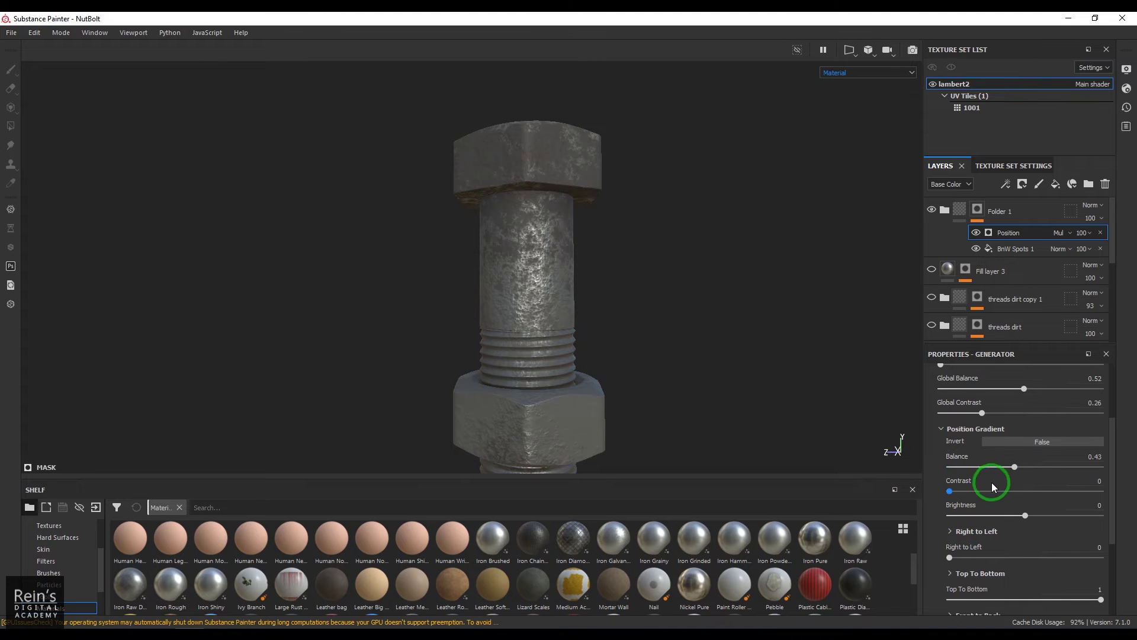
mouse_move(1018, 517)
mouse_down()
mouse_move(993, 517)
mouse_move(1074, 515)
mouse_up()
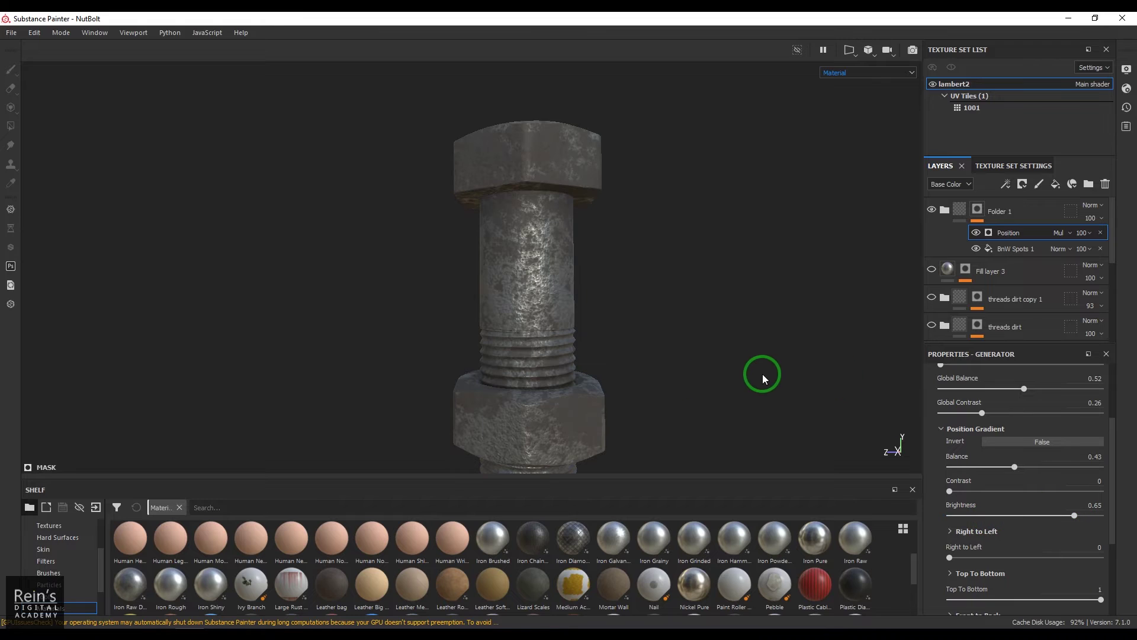
Delete Folder 1 from the layer stack together with its mask effects
click(1015, 214)
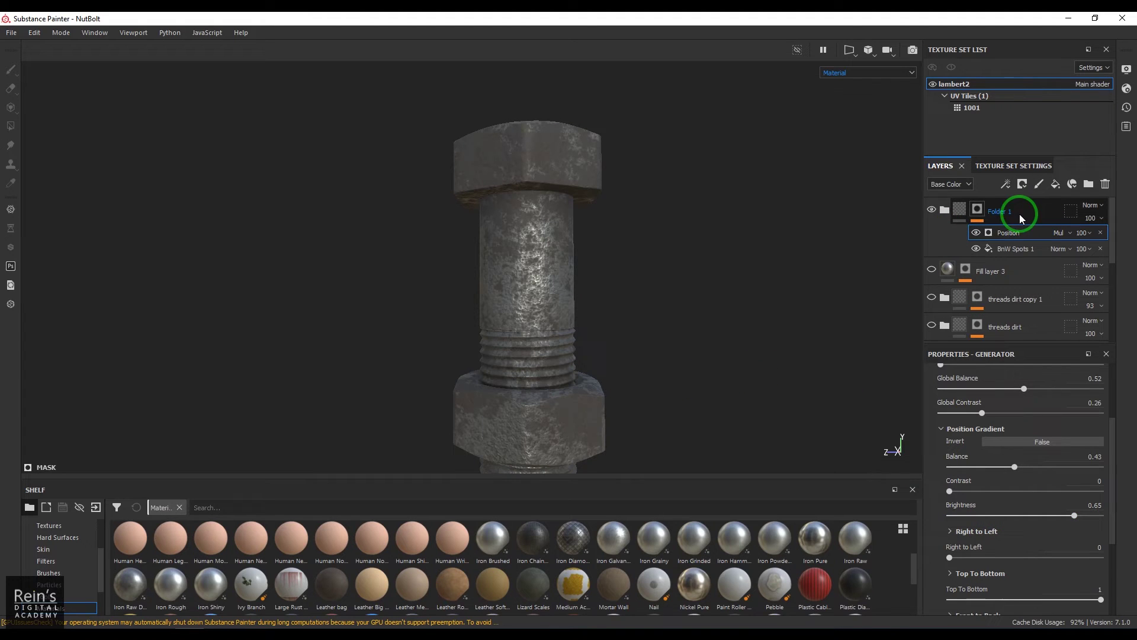
click(1105, 185)
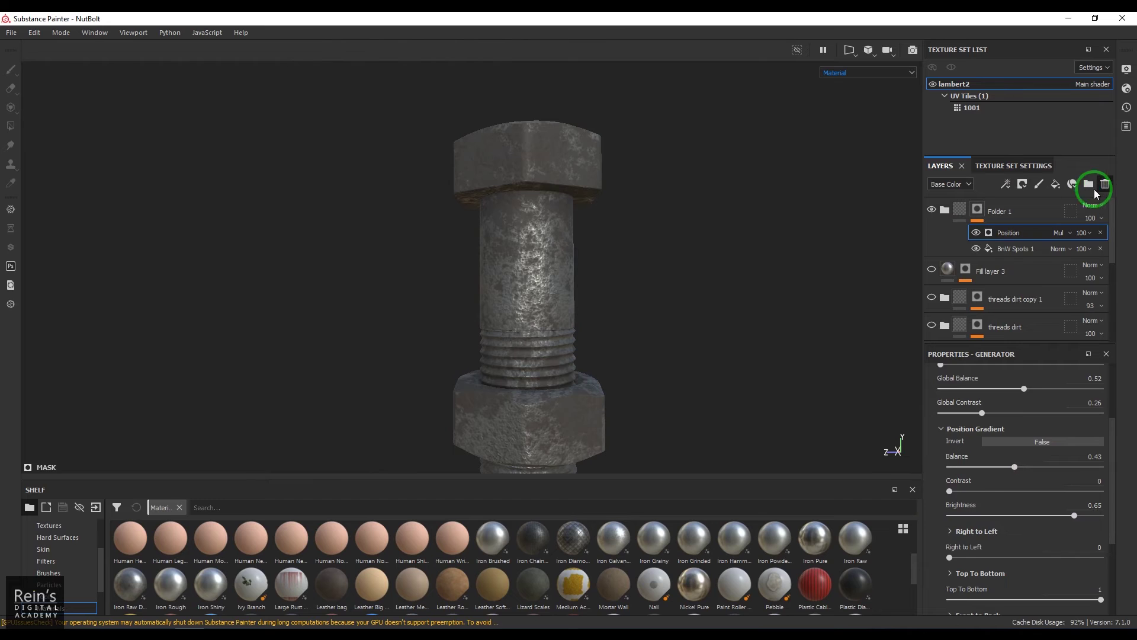
click(1012, 227)
click(1043, 214)
click(1105, 185)
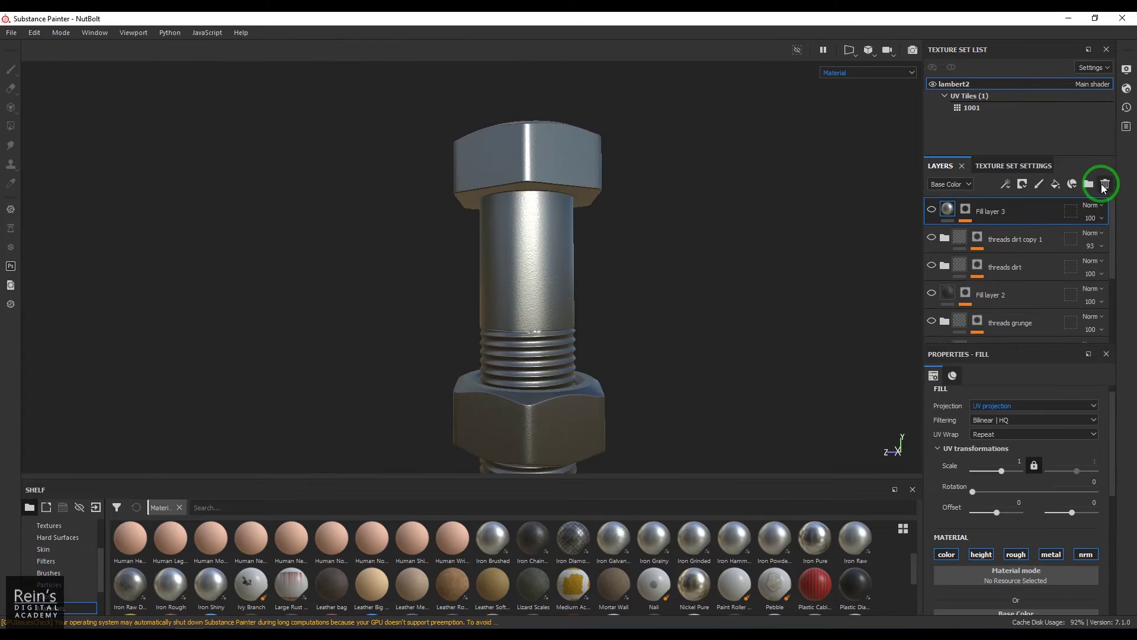
Examine the fill layers inside the neck grunge folder and the mask effects of Fill layer 1 copy 1
scroll(1029, 276, down, 3)
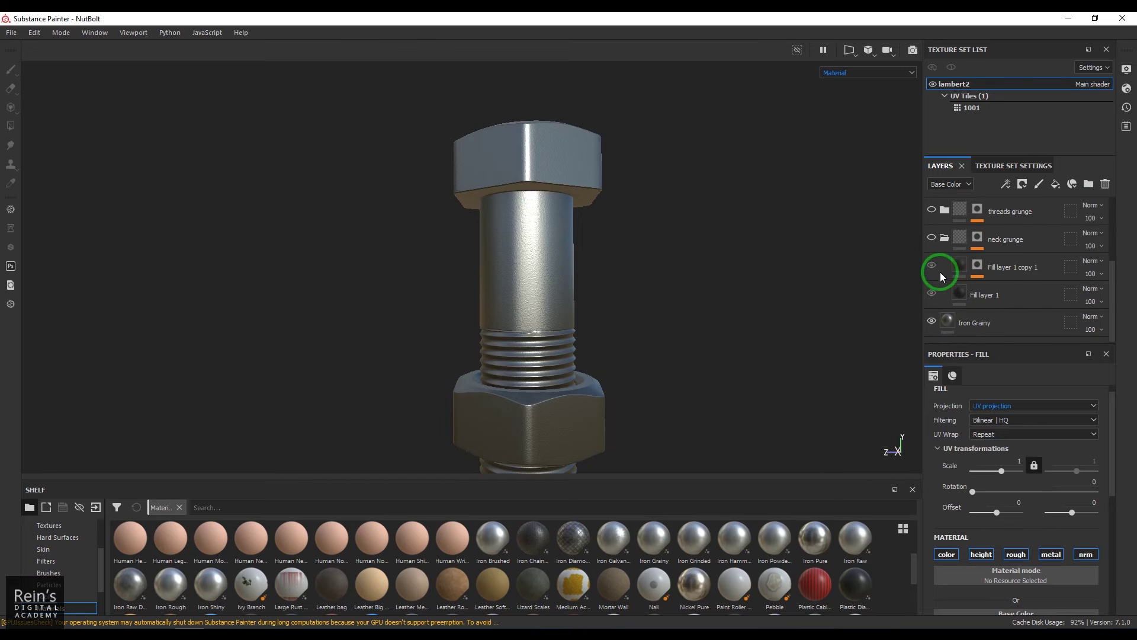
click(961, 275)
click(959, 290)
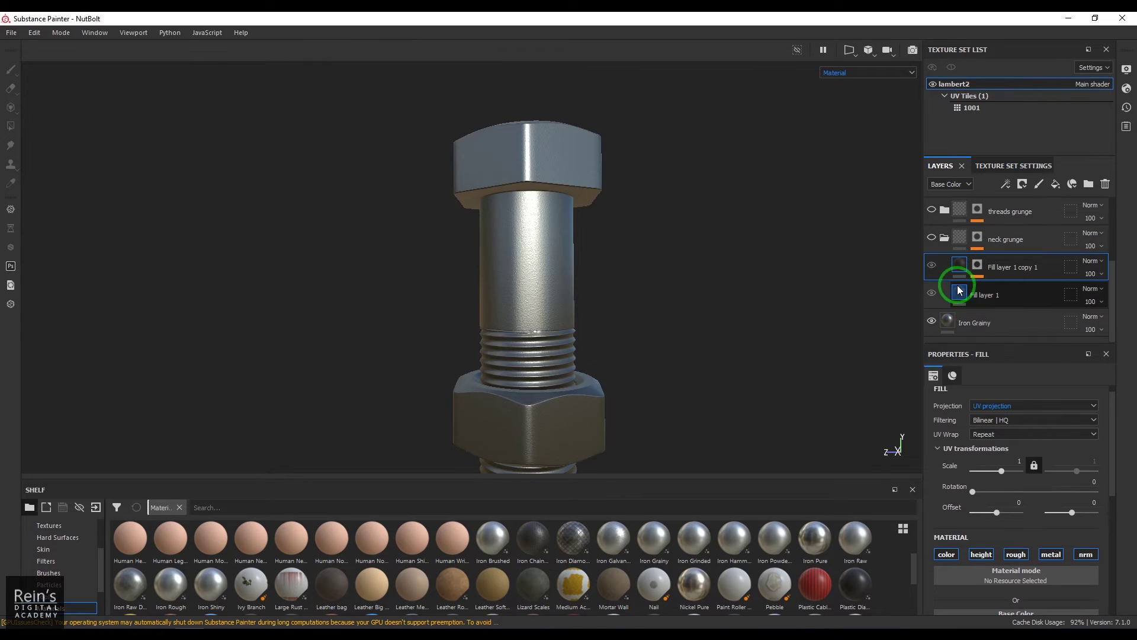
click(961, 266)
click(977, 264)
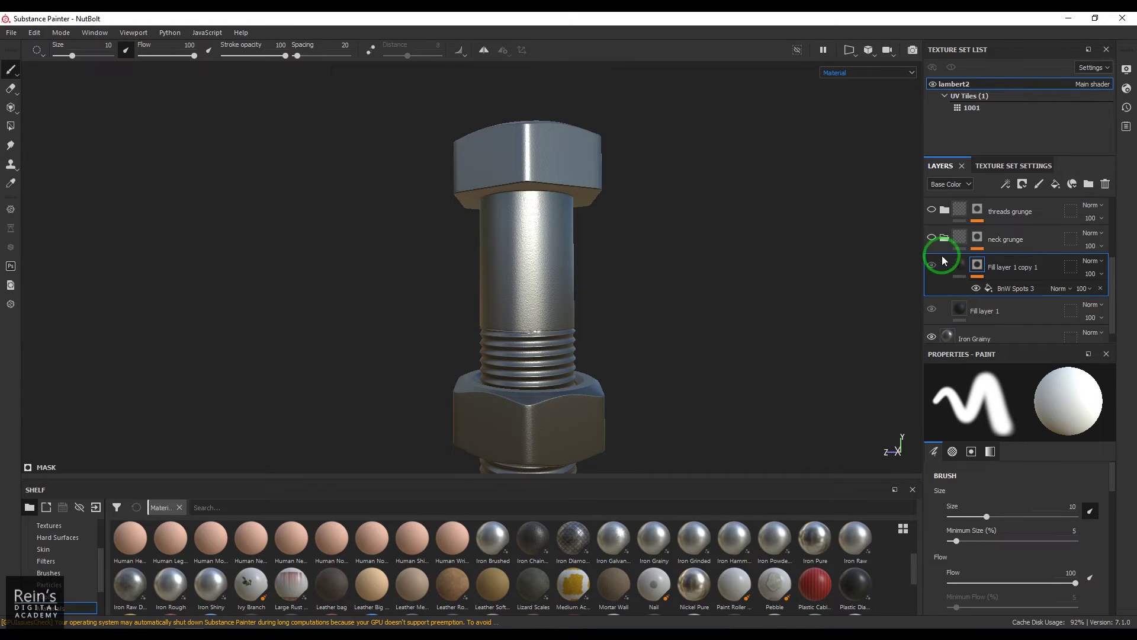
Show the neck grunge folder, collapse it, and expand its mask to review the Dirt 4, Position and Paint effects
click(933, 239)
click(943, 237)
click(949, 320)
click(950, 299)
click(979, 294)
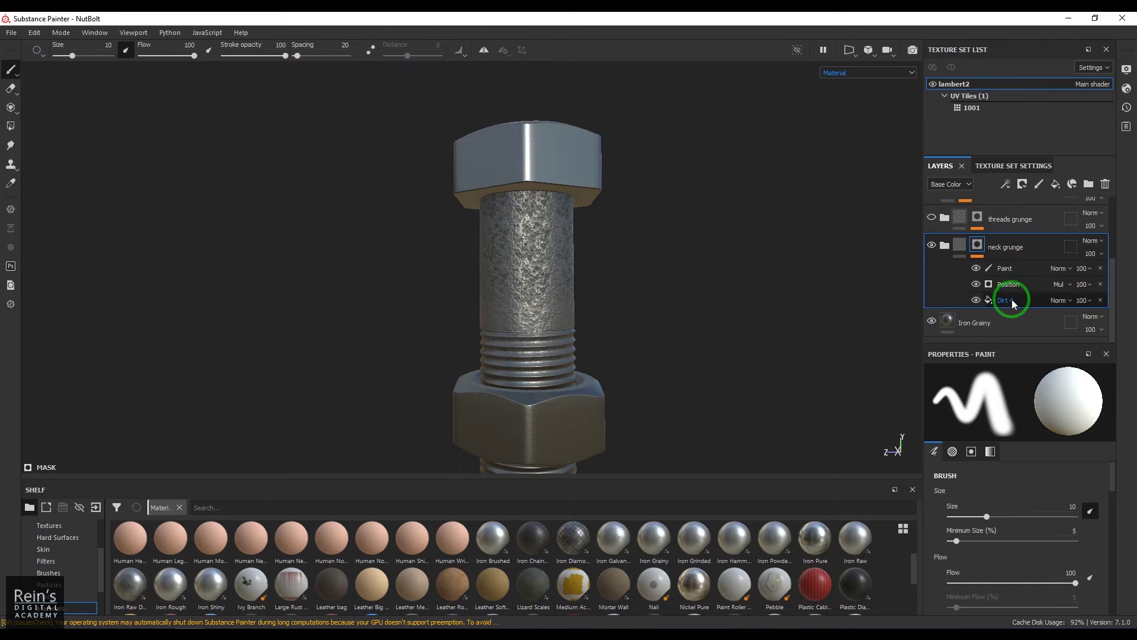
click(1010, 288)
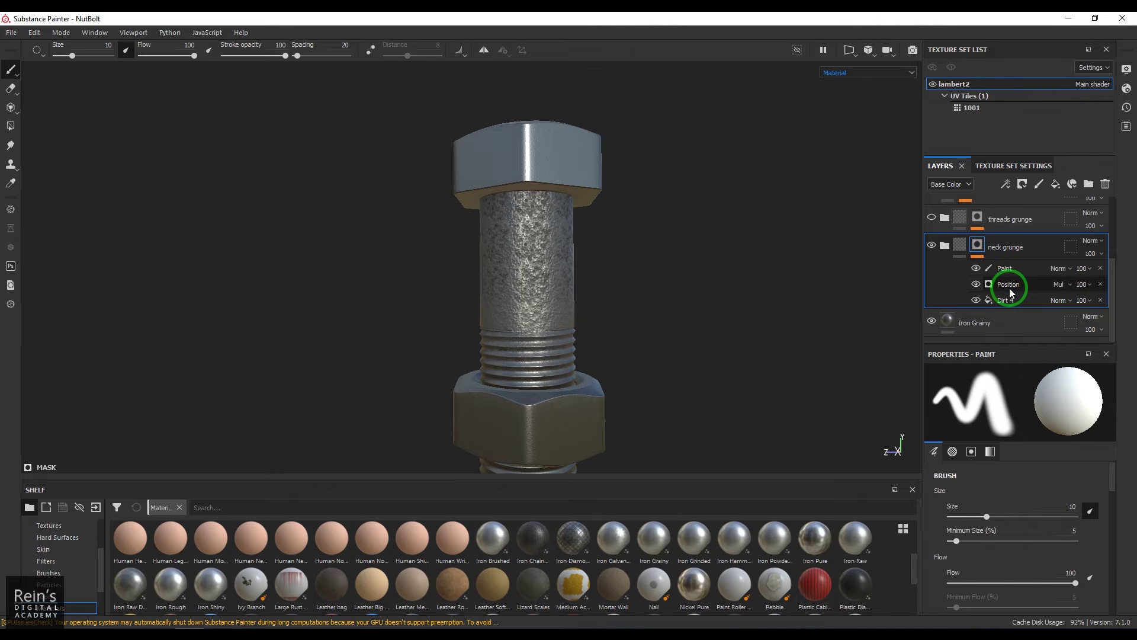
click(1003, 272)
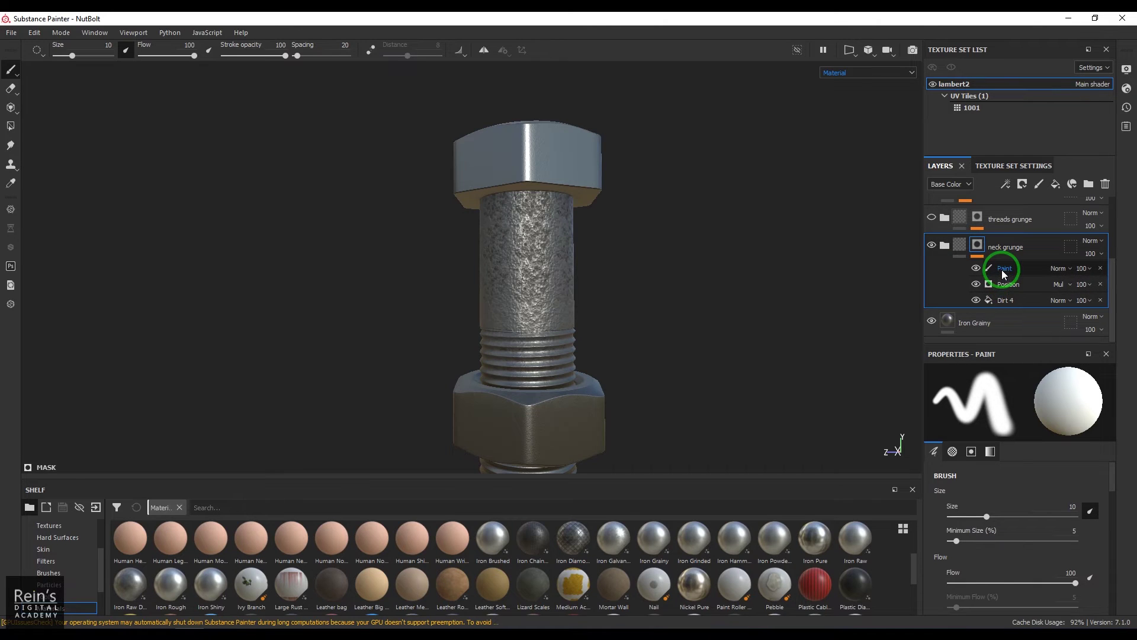
Compare the bolt head with the neck grunge mask's Paint effect hidden and shown
click(976, 268)
mouse_move(526, 177)
alt+mouse_down()
mouse_move(602, 254)
mouse_move(559, 167)
mouse_move(497, 251)
mouse_move(686, 145)
alt+mouse_up()
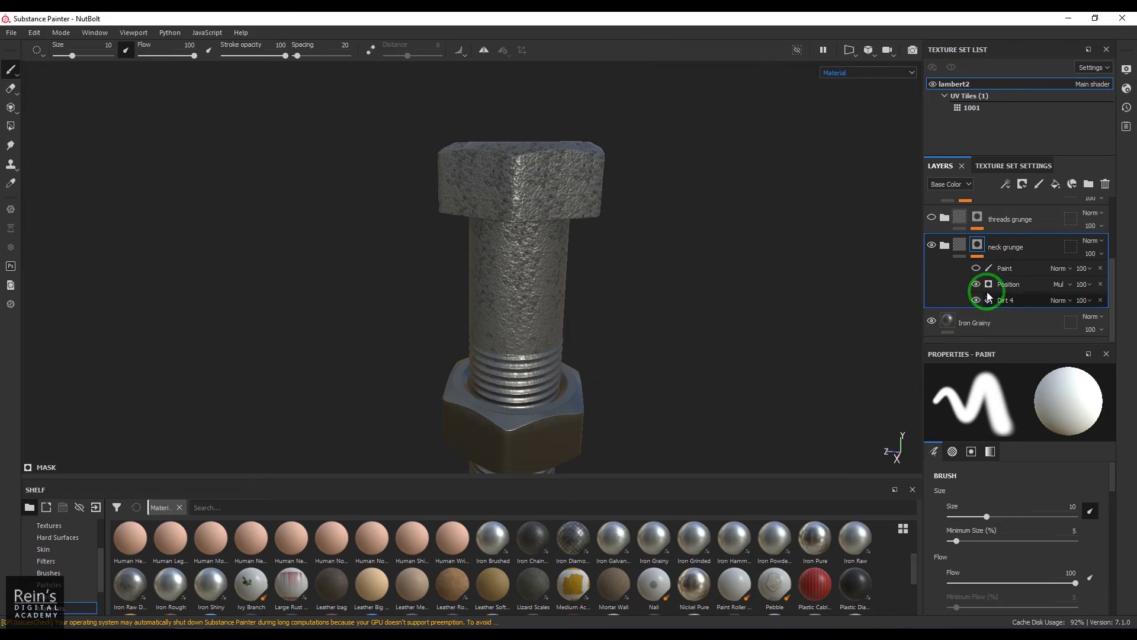
click(976, 268)
On the neck grunge mask's Paint effect, fill the bolt head with white using Polygon Fill in UV chunk mode, viewed in the Mask display
click(1027, 271)
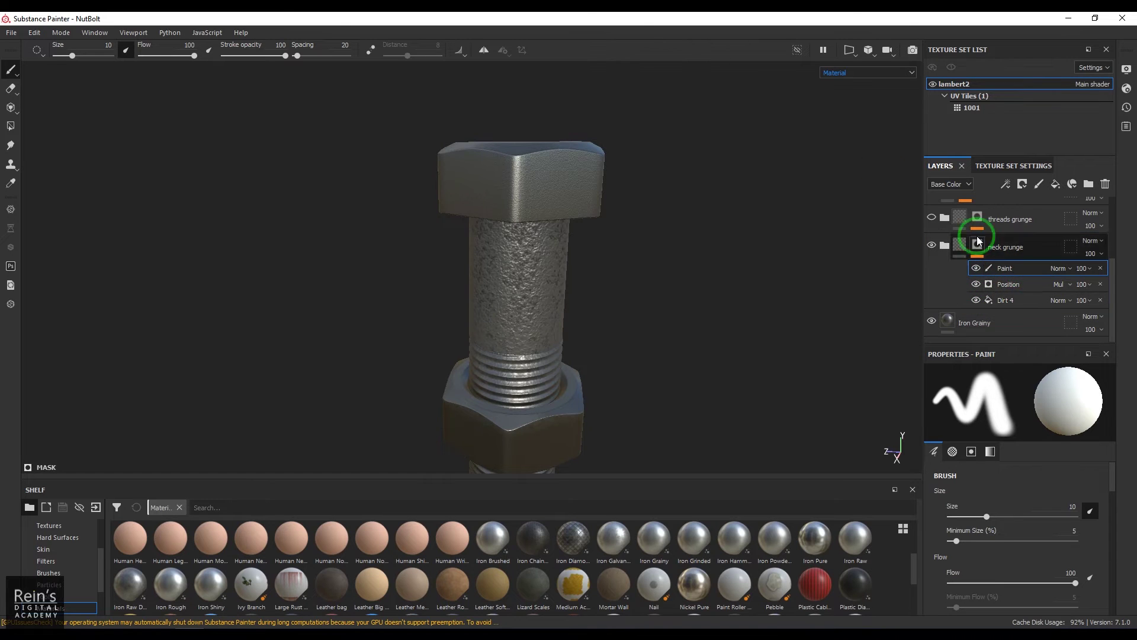
click(845, 73)
click(855, 152)
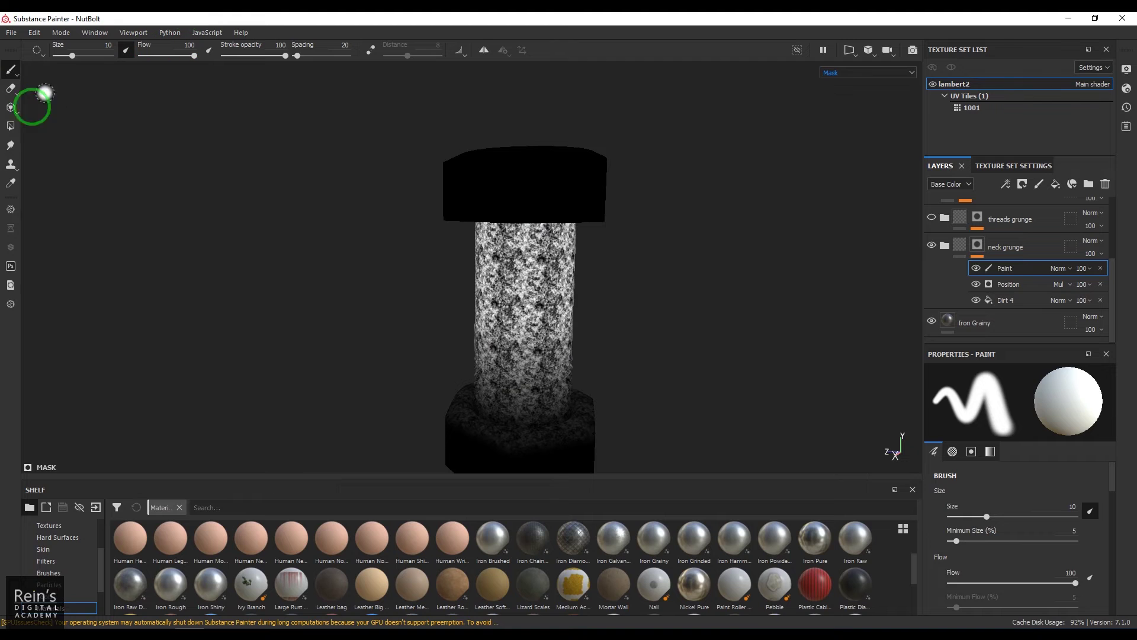
click(11, 128)
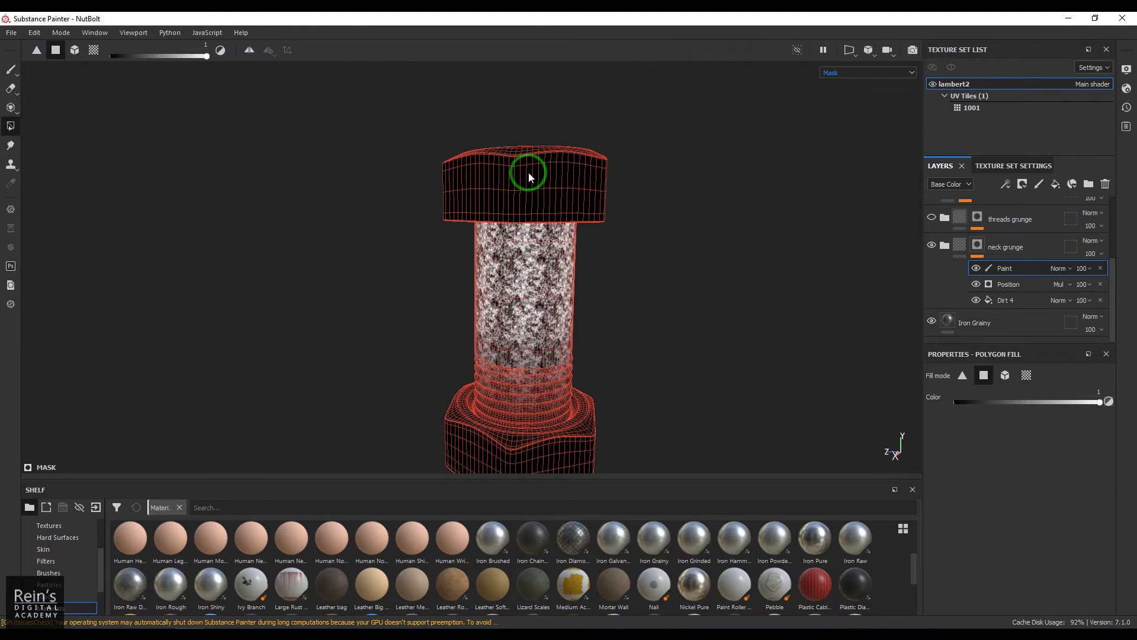
click(94, 51)
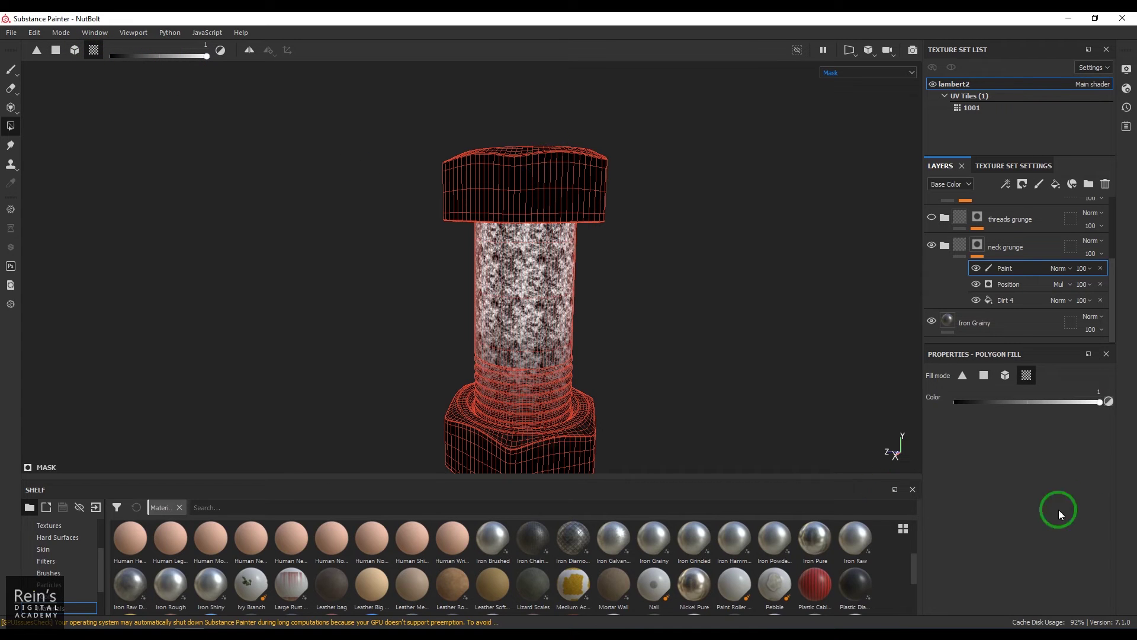
click(538, 191)
alt+drag(724, 237, 634, 269)
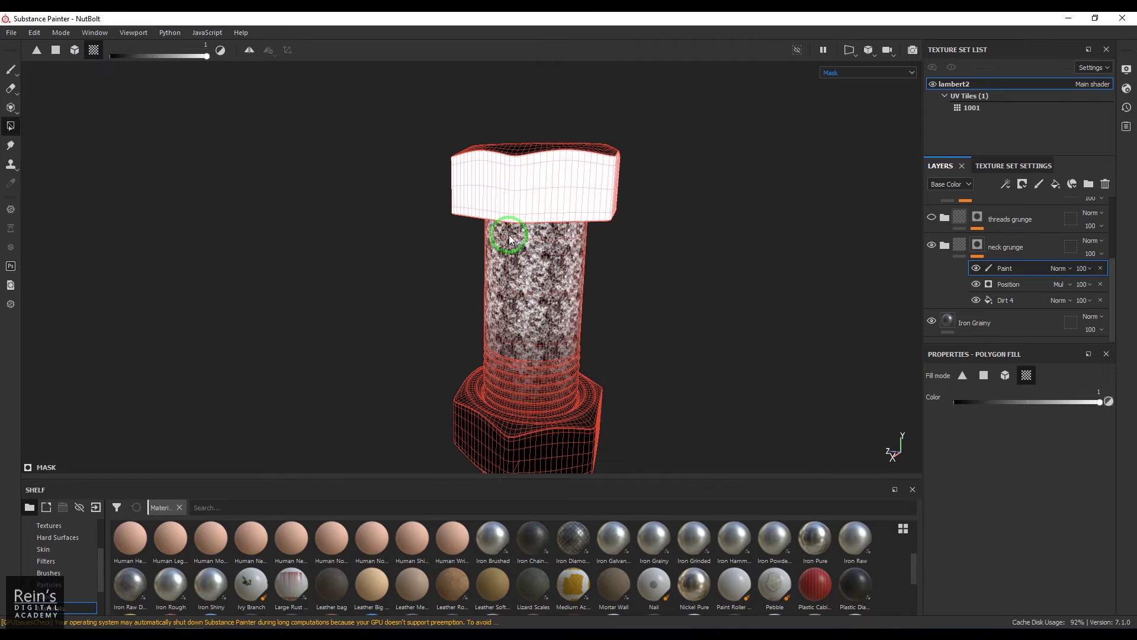
In the Material display, fill the bolt head with black on the neck grunge mask's Paint effect, and switch to the Paint brush
click(862, 70)
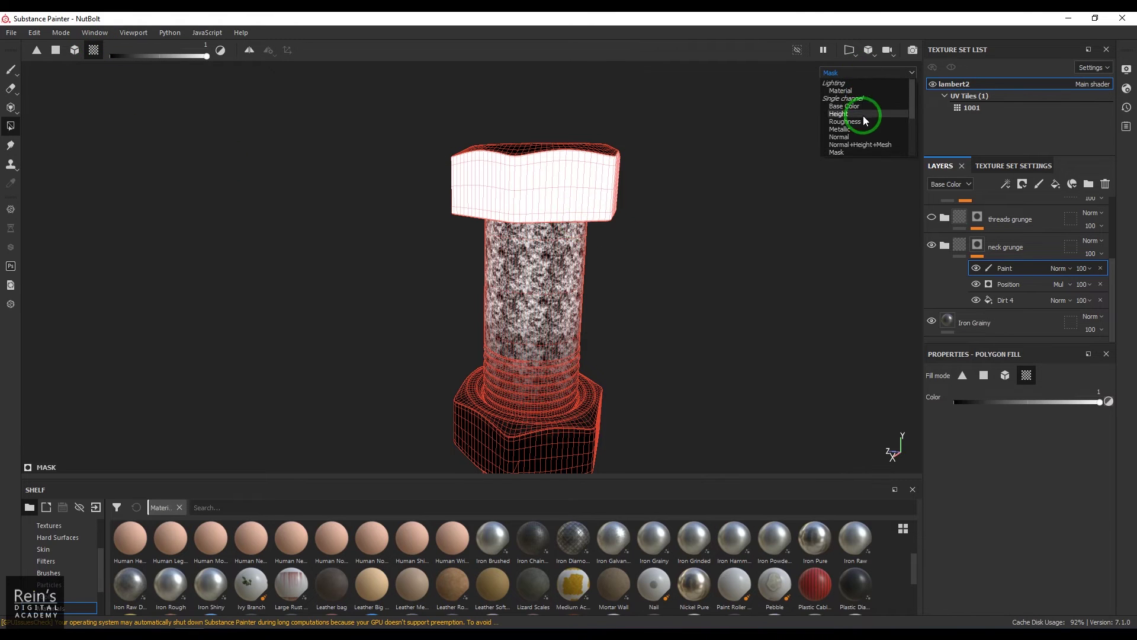
click(869, 91)
alt+drag(671, 244, 664, 294)
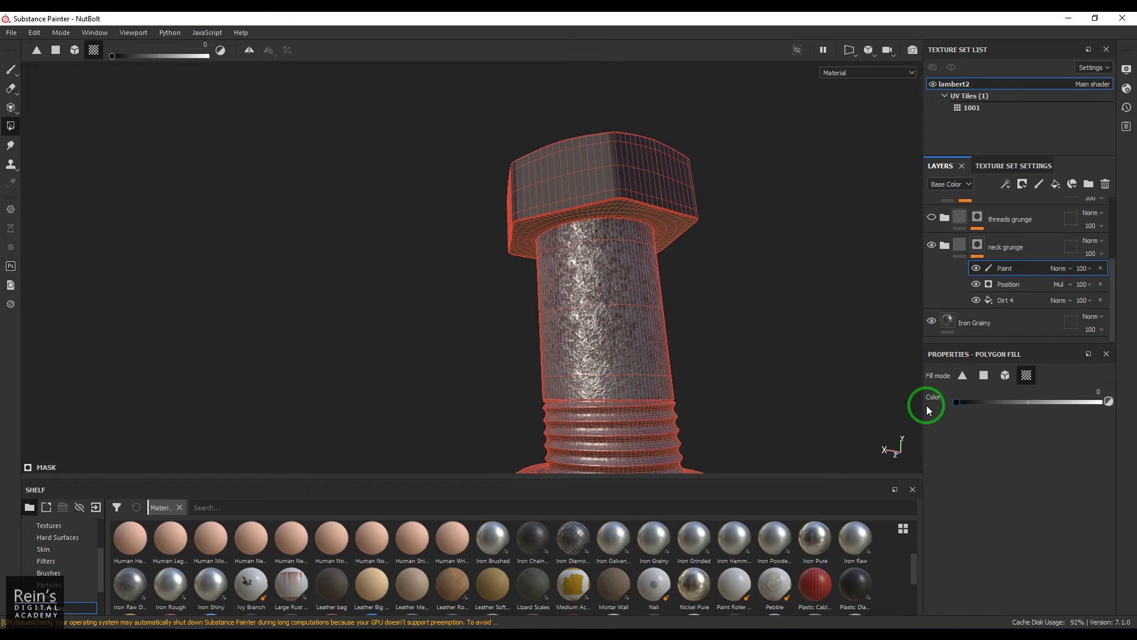
alt+drag(587, 190, 703, 290)
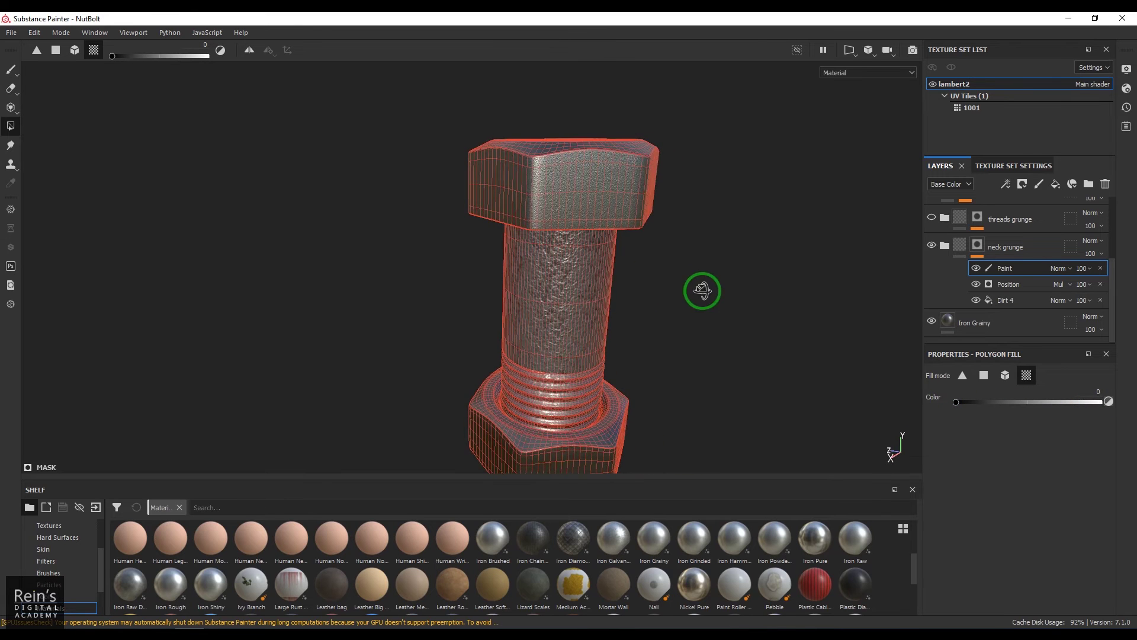
click(10, 73)
scroll(685, 315, up, 6)
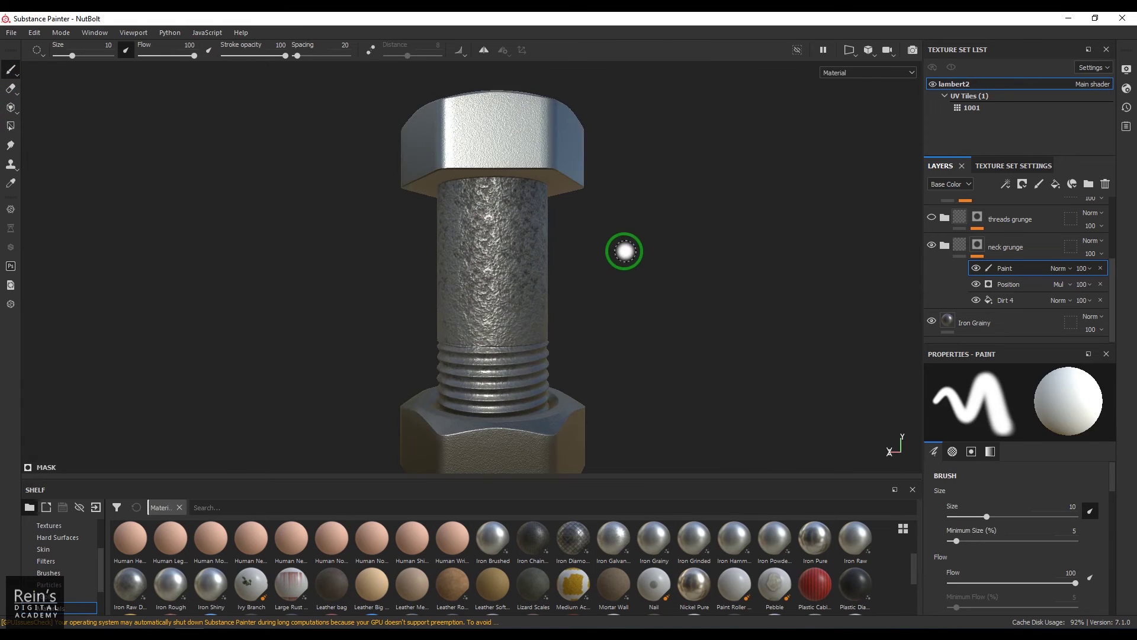
scroll(626, 310, down, 5)
alt+drag(465, 211, 497, 309)
Check inside the neck grunge folder, show the threads grunge folder to inspect the threads, and collapse the neck grunge mask effects
click(944, 246)
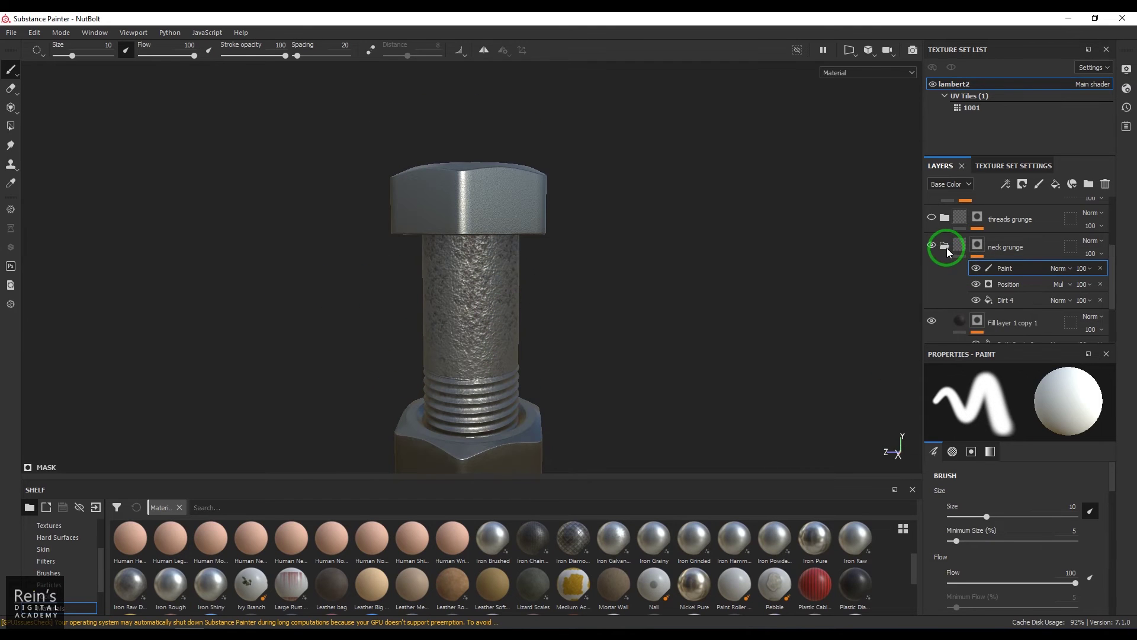
scroll(951, 315, down, 2)
scroll(952, 311, up, 3)
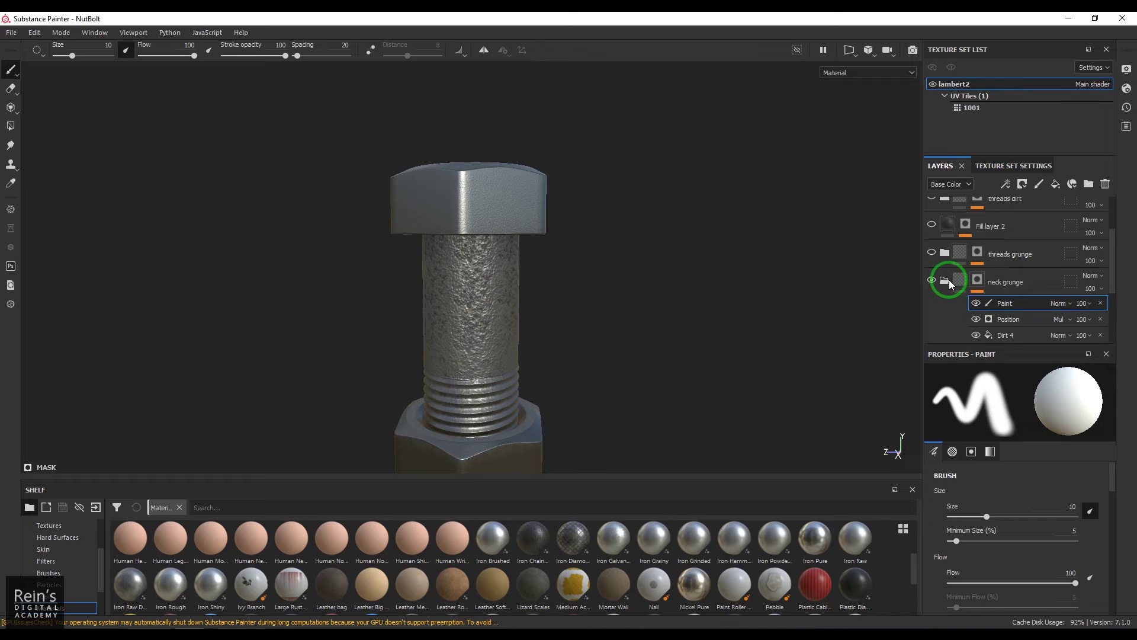
drag(1007, 288, 937, 273)
click(933, 252)
mouse_move(569, 244)
middle_down()
mouse_move(467, 146)
mouse_move(533, 219)
mouse_move(589, 225)
mouse_move(498, 254)
mouse_move(372, 261)
mouse_move(561, 261)
middle_up()
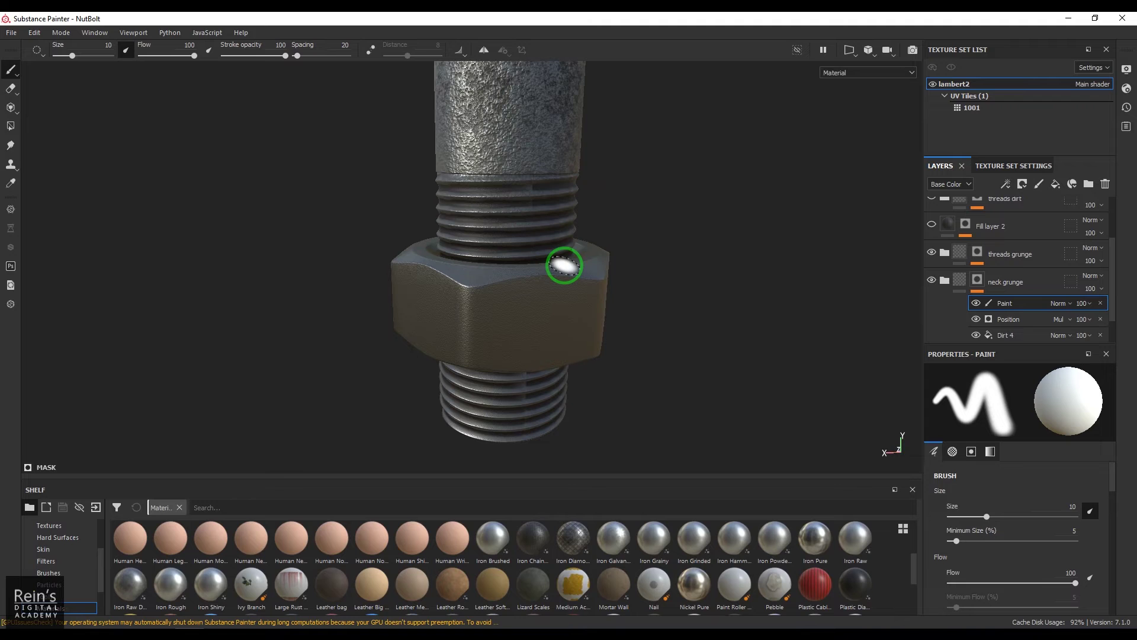
click(946, 283)
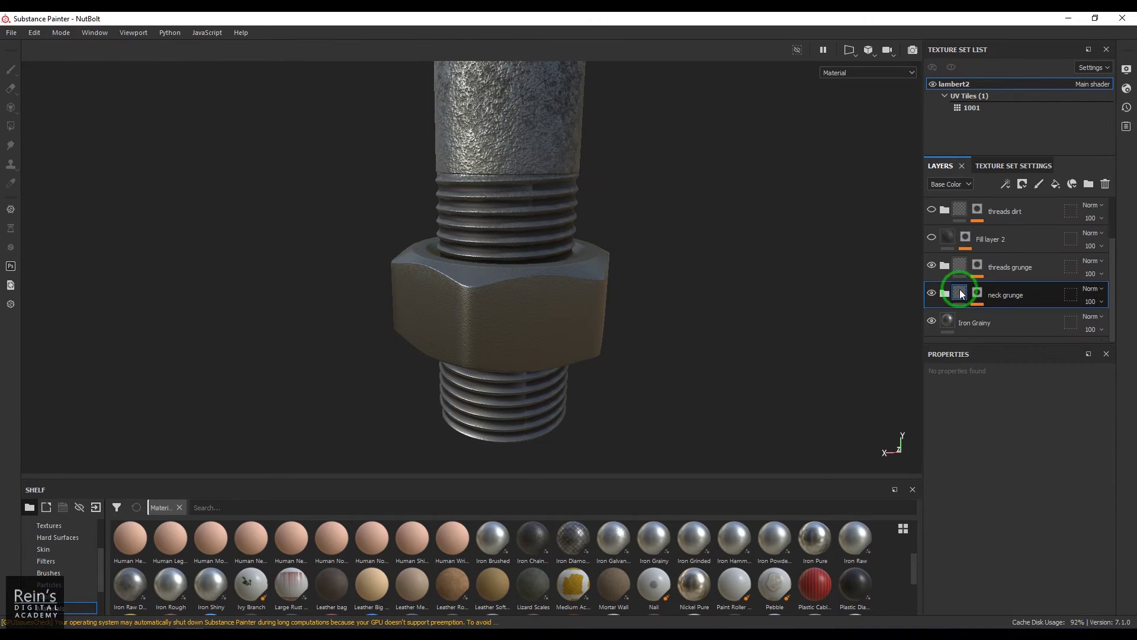
Review Fill layer 1 copy 1 and Fill layer 1 inside the threads grunge folder, and collapse the folder
click(958, 266)
click(945, 266)
scroll(946, 312, down, 1)
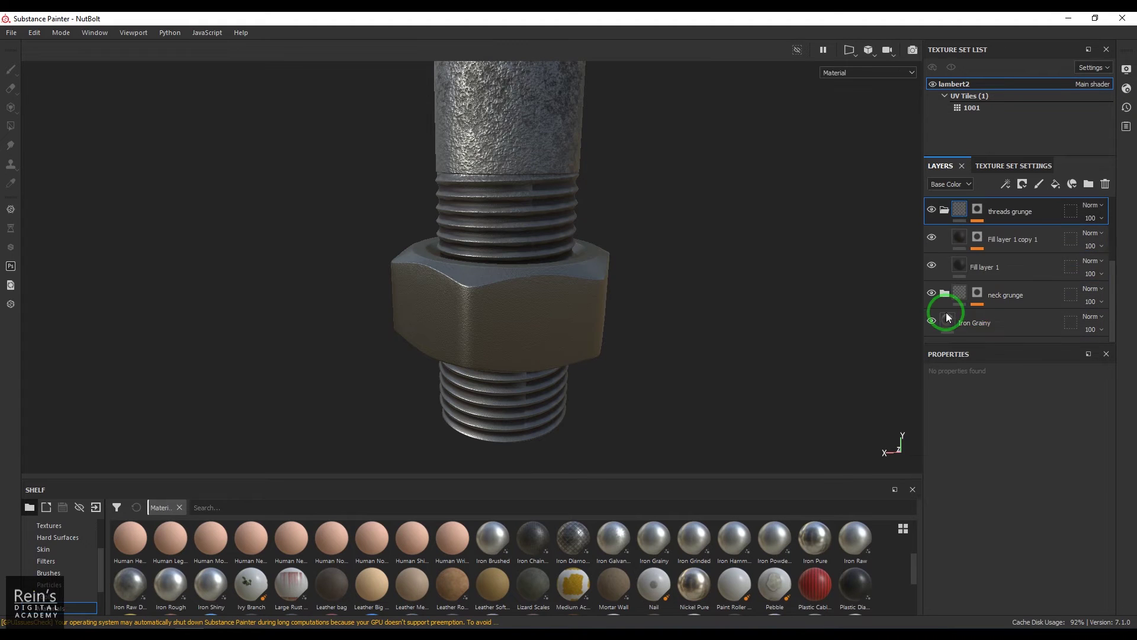
drag(963, 264, 949, 245)
click(945, 210)
Expand the threads grunge mask effects and compare the bolt with the mask's Paint effect hidden and shown
click(977, 266)
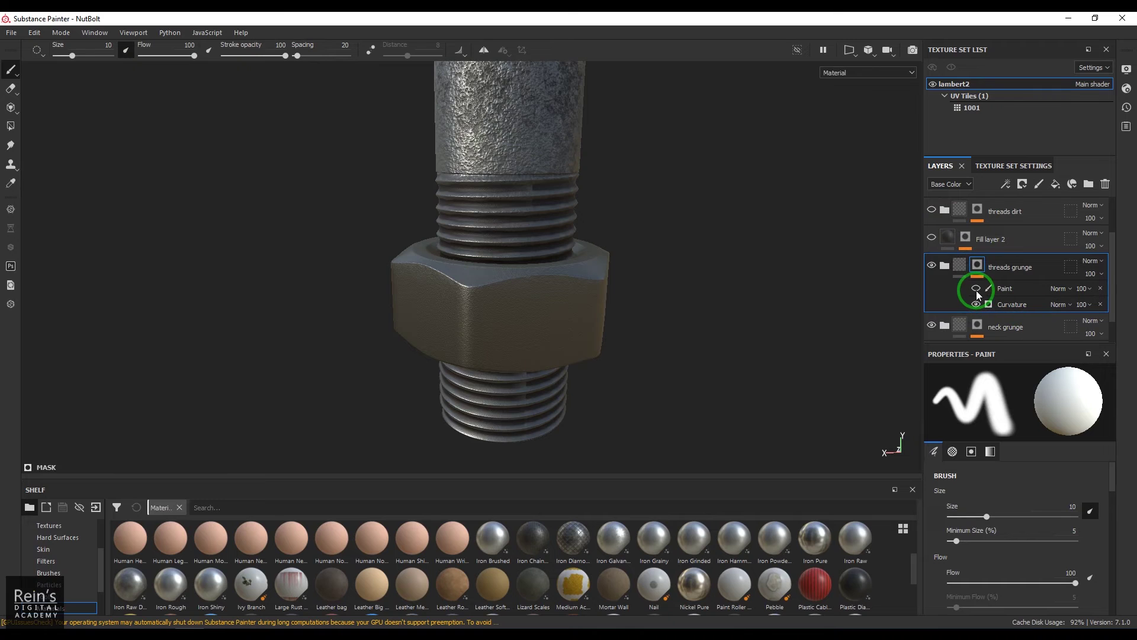
scroll(630, 247, down, 5)
alt+drag(665, 206, 692, 248)
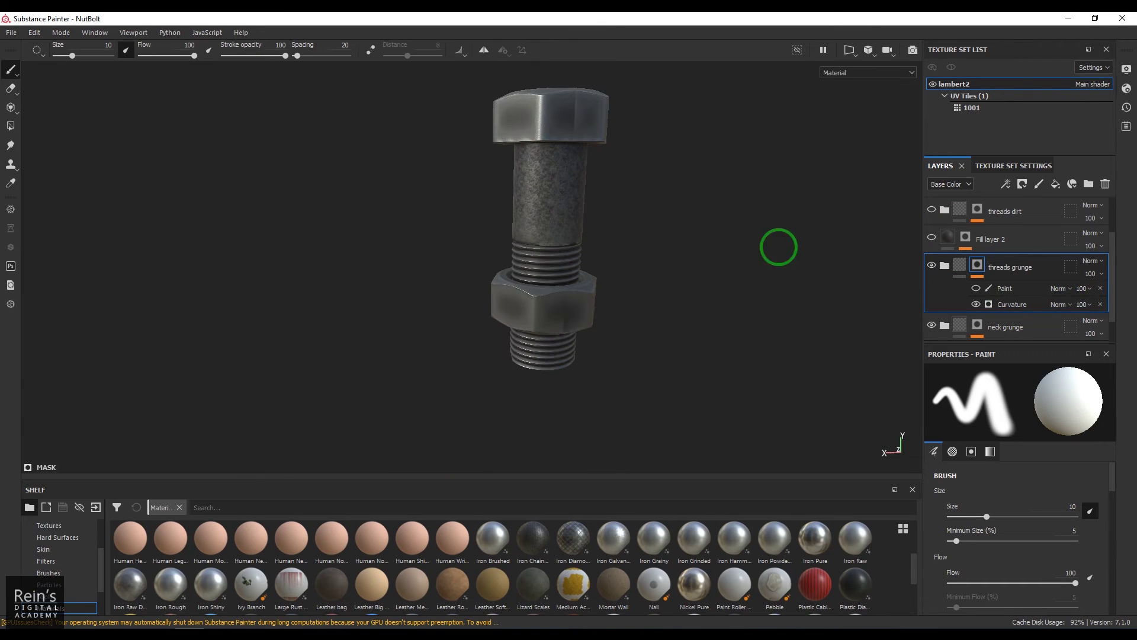
click(978, 290)
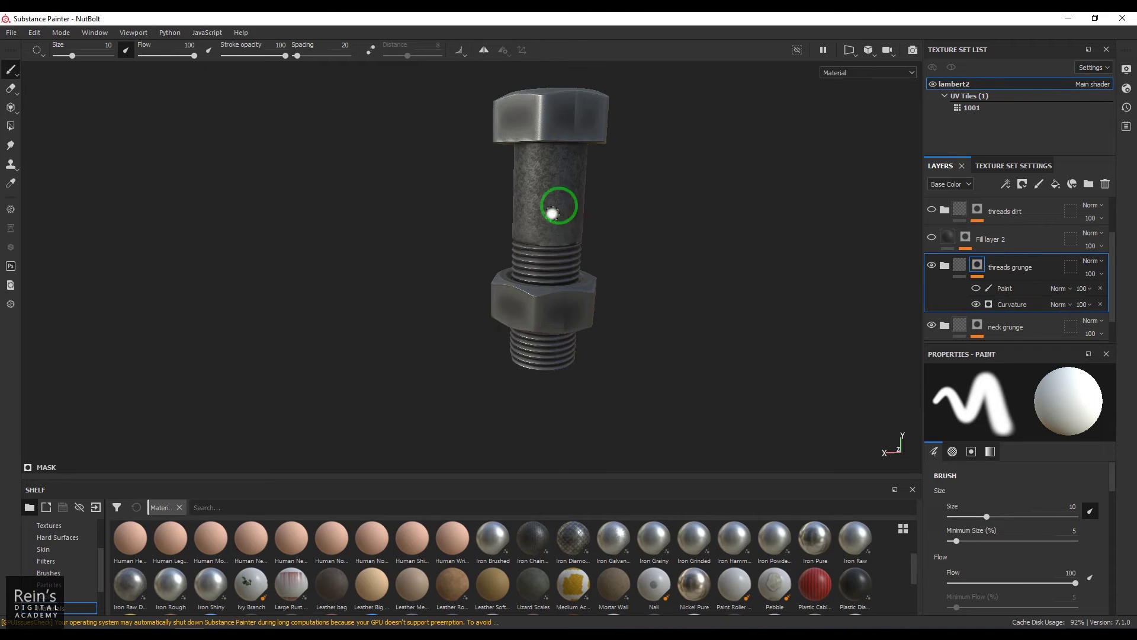
alt+drag(559, 204, 564, 223)
scroll(592, 202, up, 5)
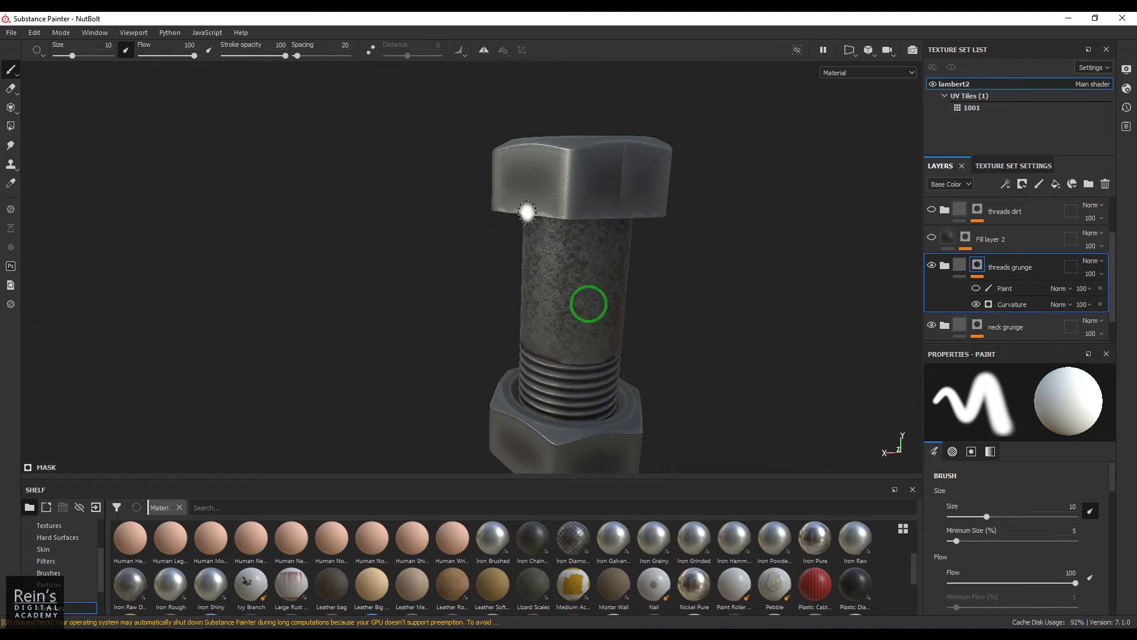
alt+middle_drag(589, 304, 563, 261)
key(f)
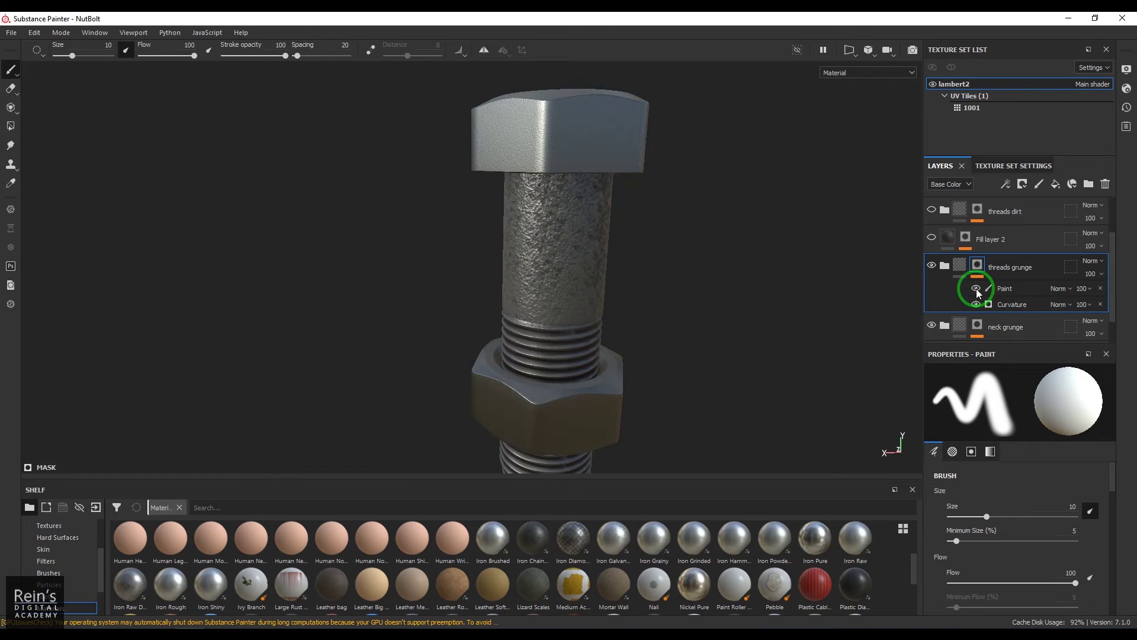
Examine the threads and the Curvature generator's parameters and image inputs in the threads grunge mask
alt+drag(636, 145, 452, 211)
alt+drag(685, 286, 1132, 334)
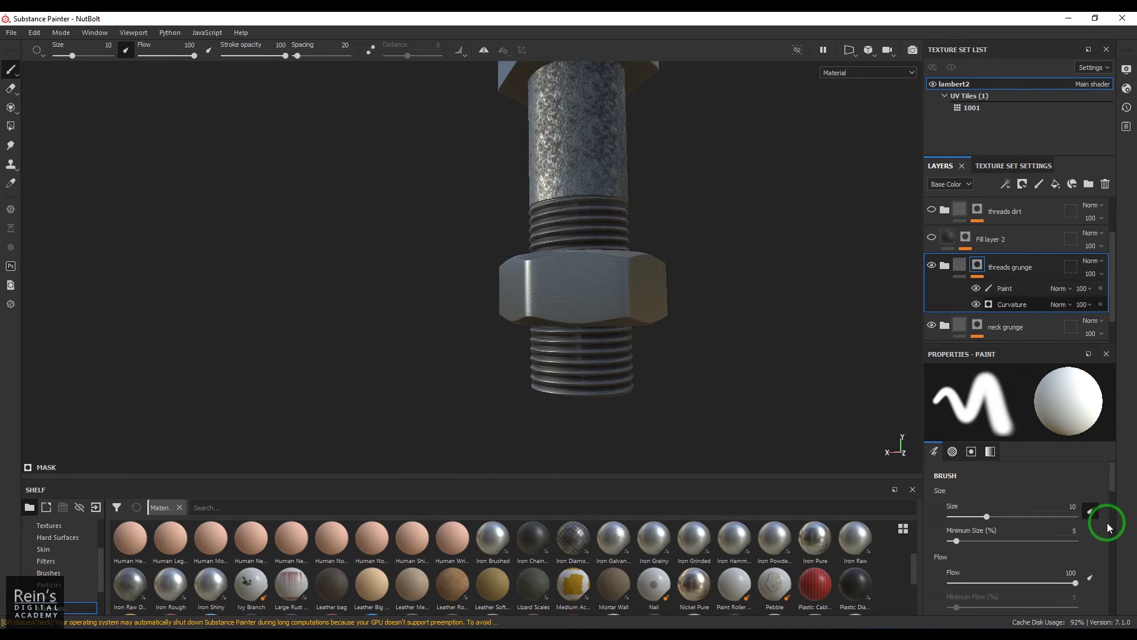
scroll(1106, 528, up, 2)
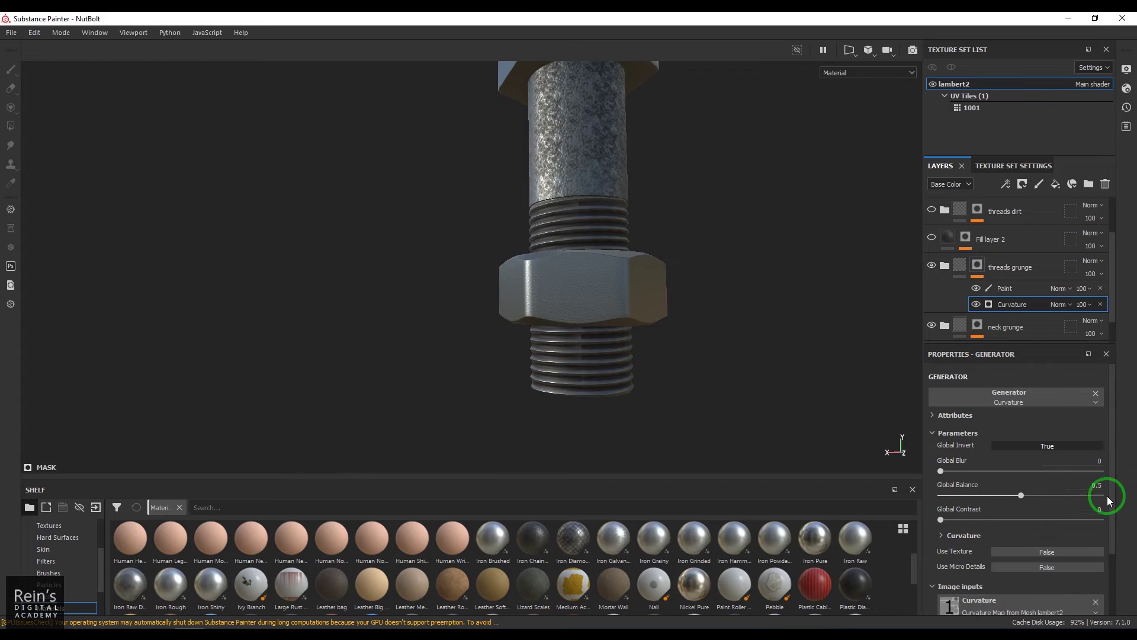
scroll(1112, 521, down, 3)
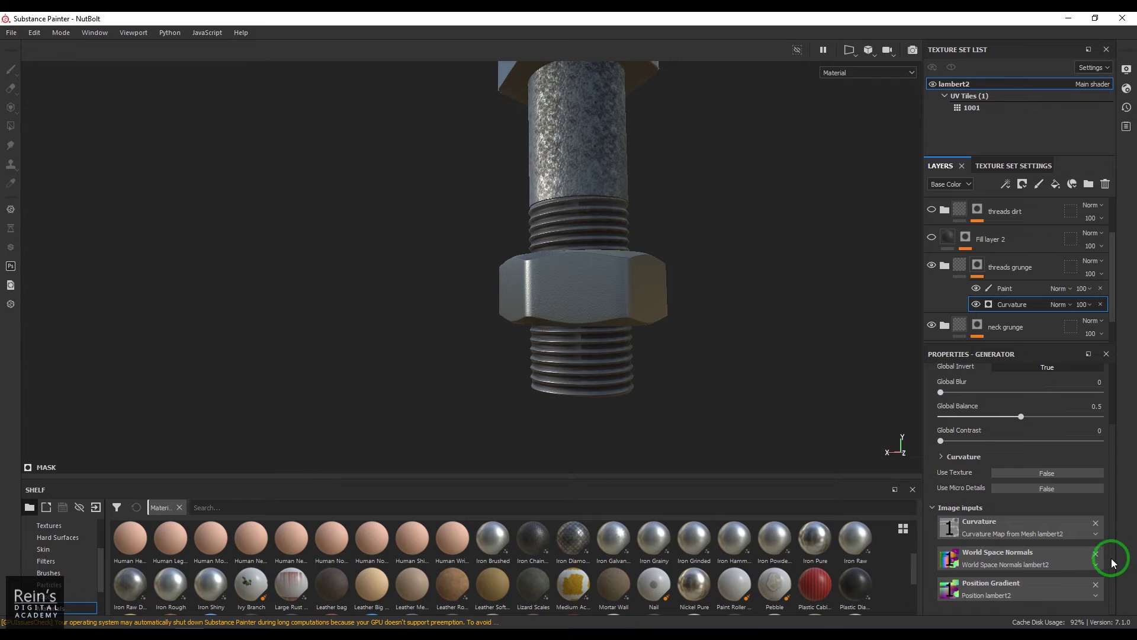
scroll(1111, 533, up, 3)
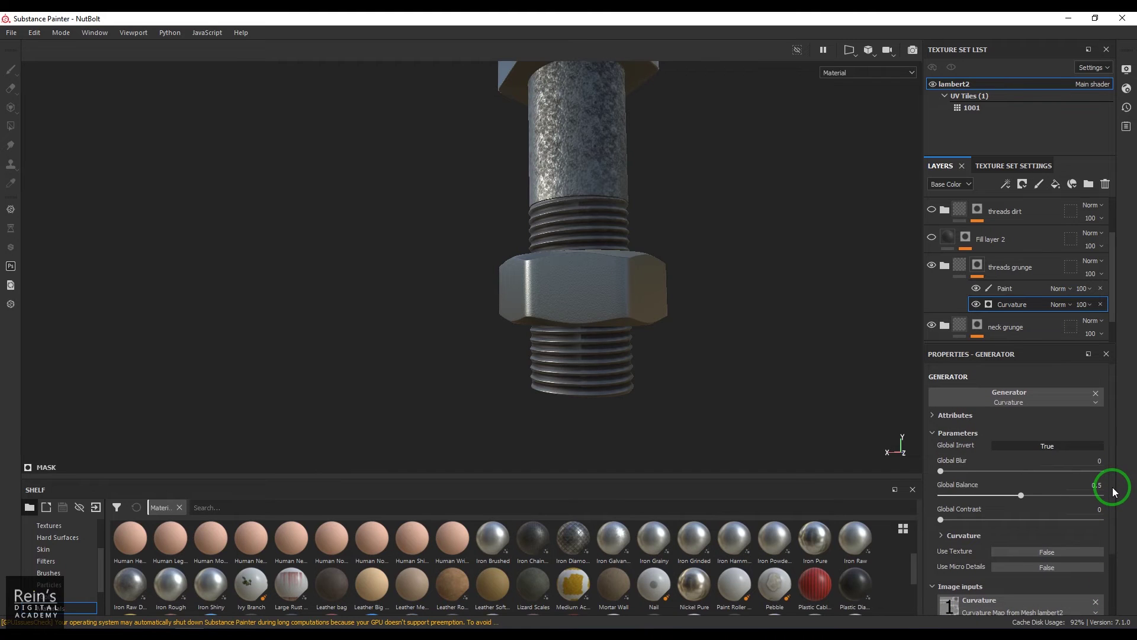
scroll(1113, 489, down, 3)
middle_drag(677, 256, 754, 333)
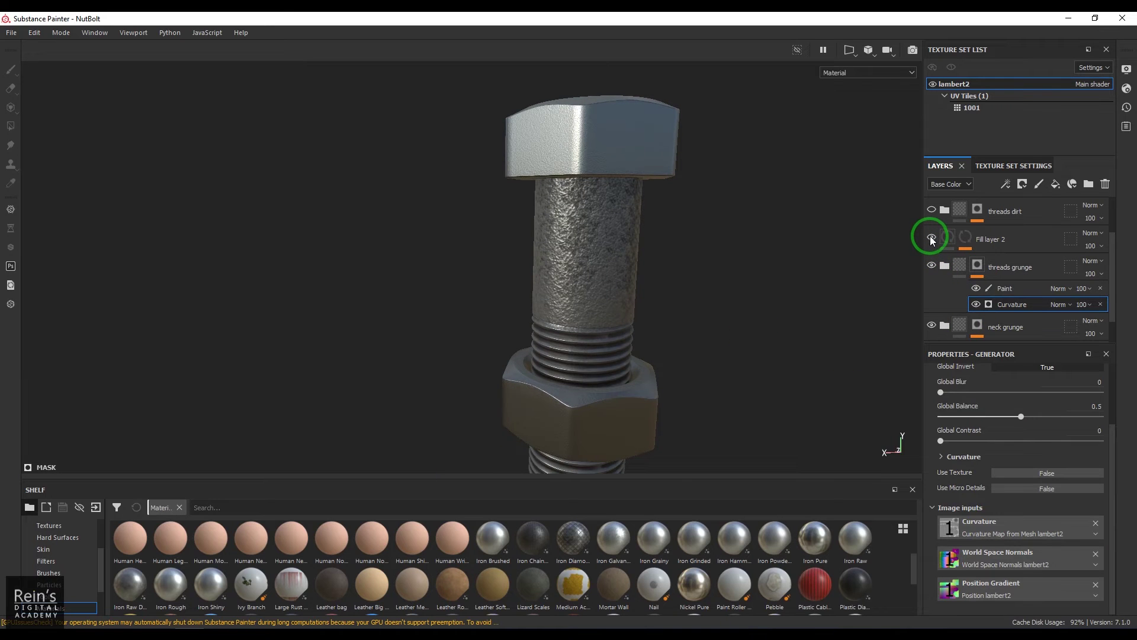
Show Fill layer 2 and compare the bolt head's surface with the layer hidden and shown
click(931, 239)
alt+drag(609, 254, 902, 281)
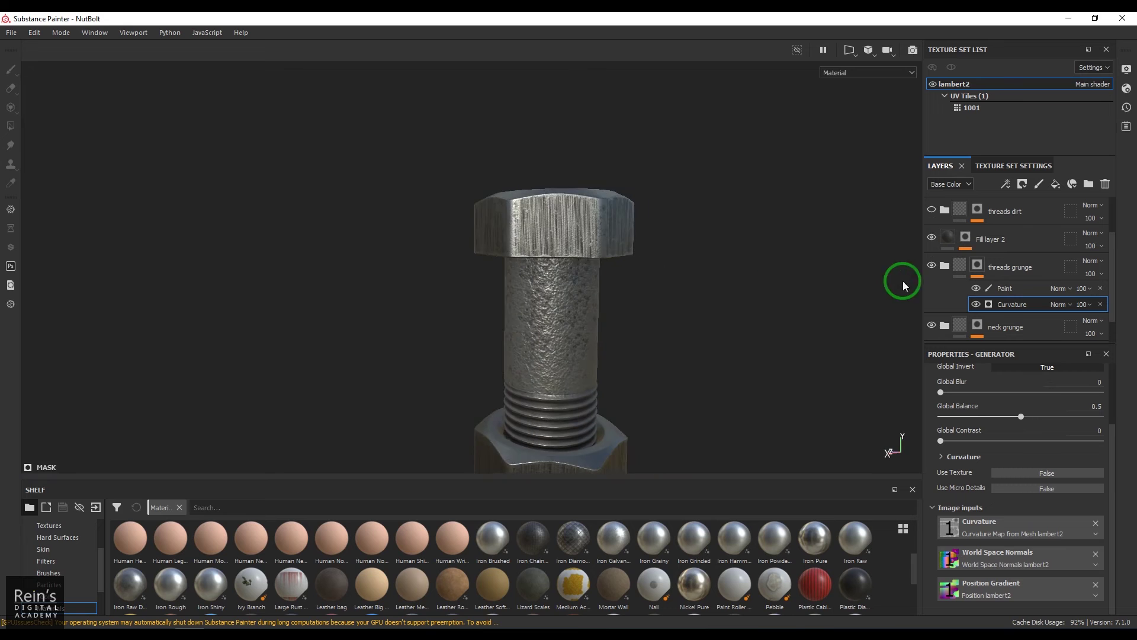
scroll(587, 272, up, 4)
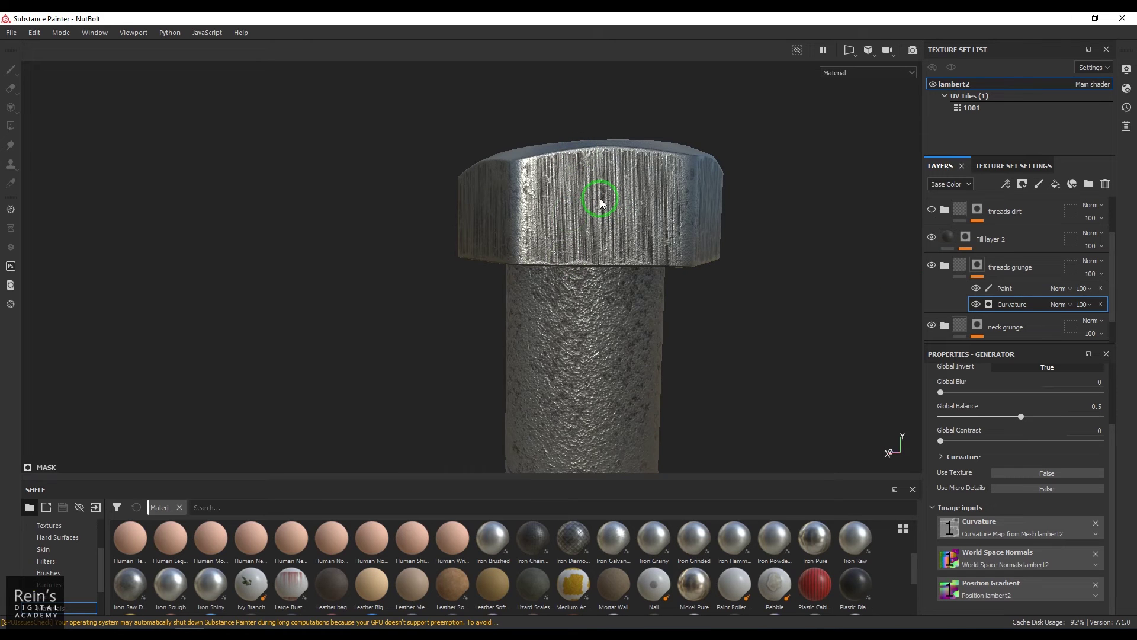
click(931, 238)
click(931, 239)
Expand Fill layer 2's mask effects and hide Metal Edge Wear and both Anisotropic Noise effects
click(947, 240)
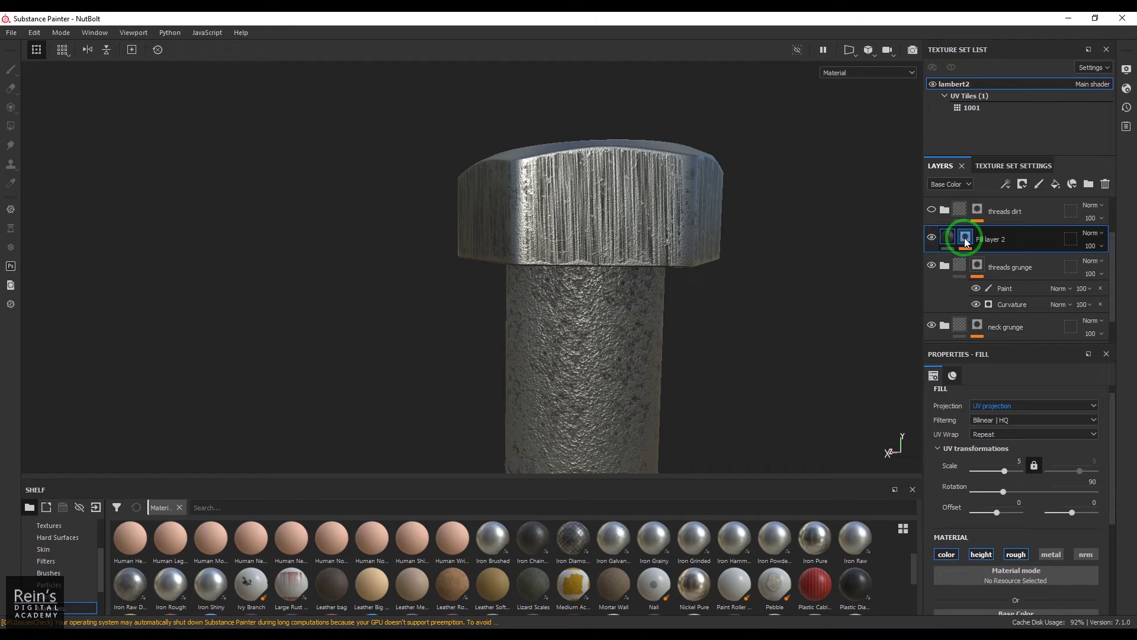
click(966, 238)
scroll(1054, 293, down, 2)
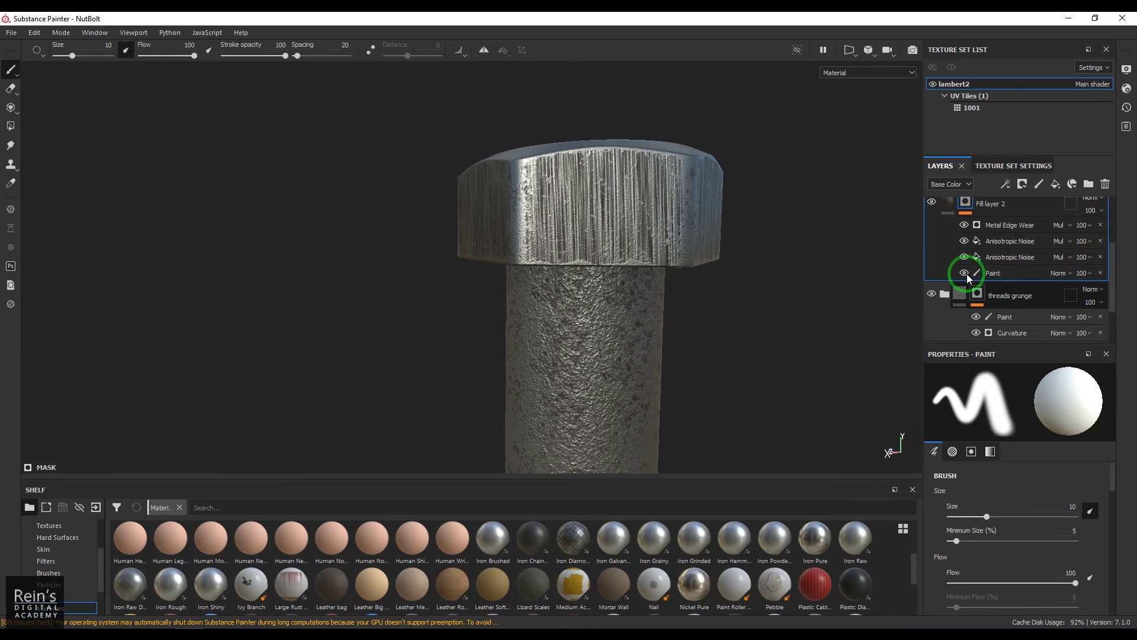
click(963, 242)
click(965, 257)
click(964, 225)
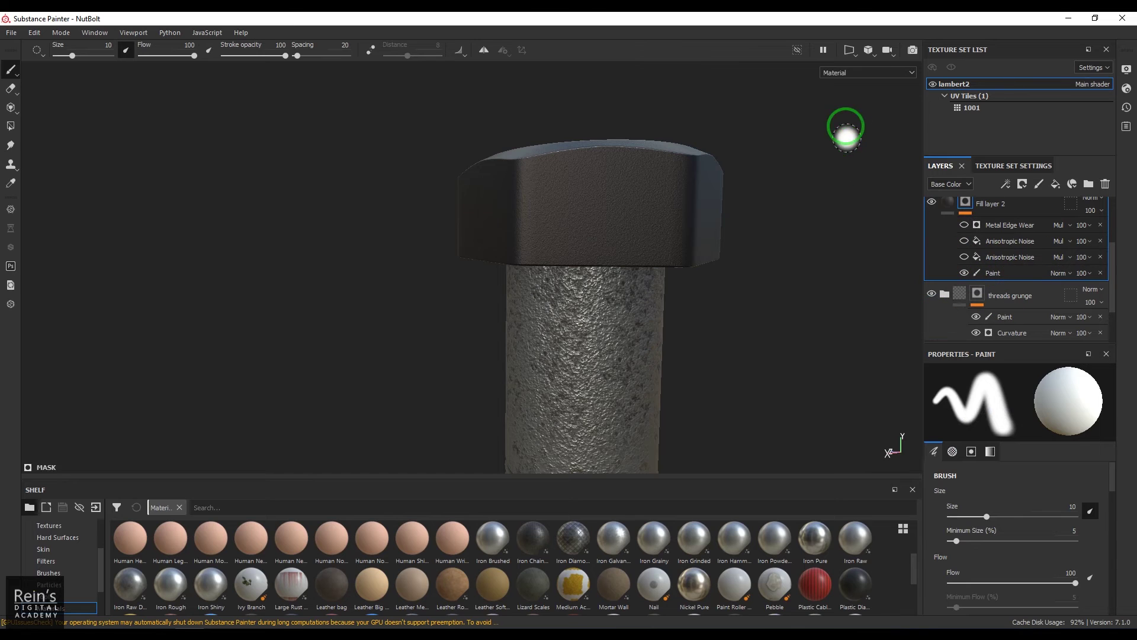
Select the Paint effect in Fill layer 2's mask and view it on the whole bolt in the Mask display
click(1020, 279)
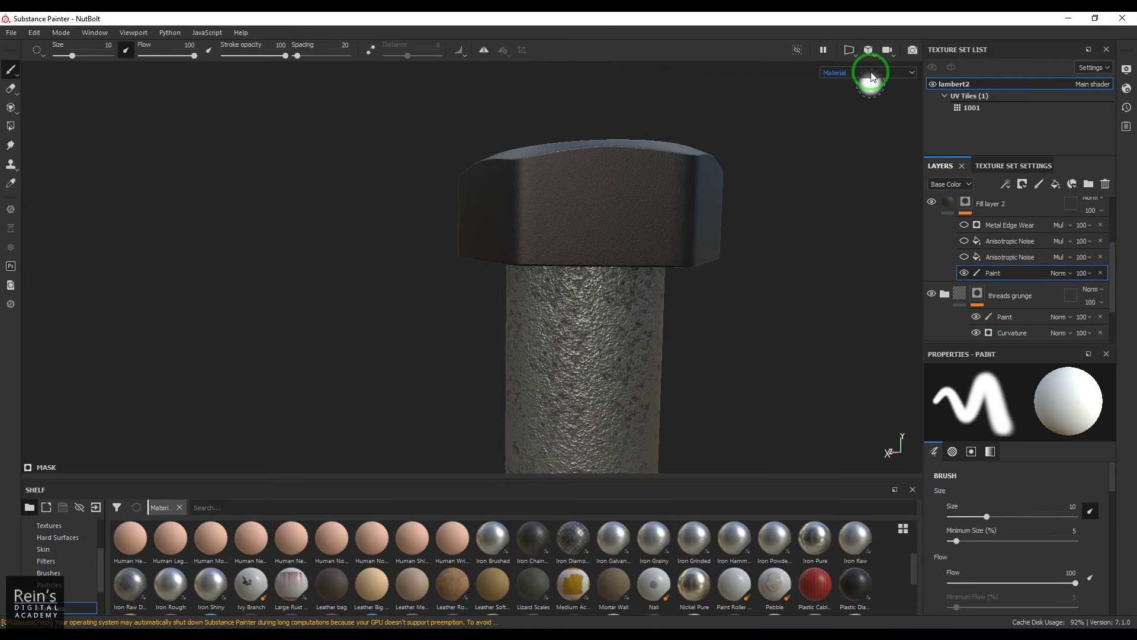
click(868, 73)
click(859, 152)
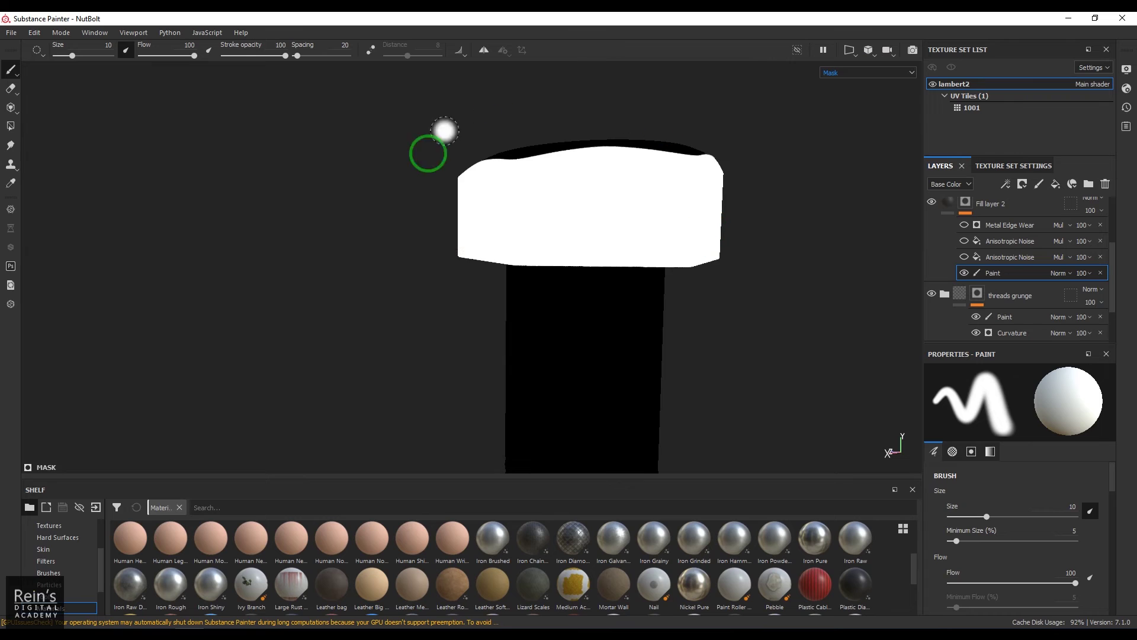
alt+drag(612, 236, 662, 275)
scroll(670, 273, down, 5)
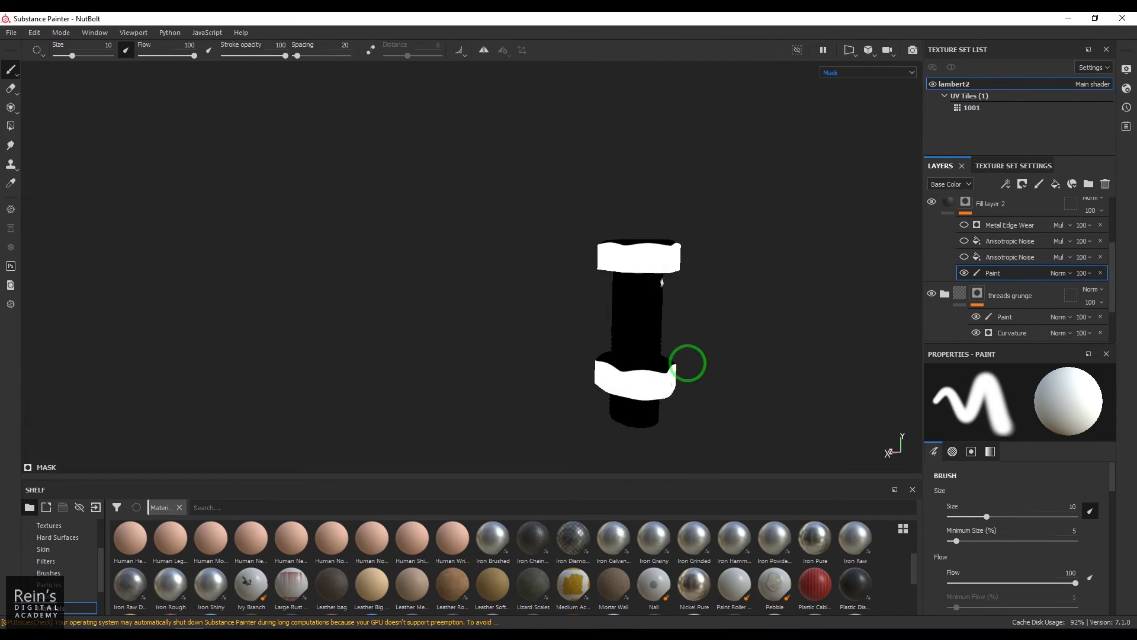
scroll(678, 308, up, 1)
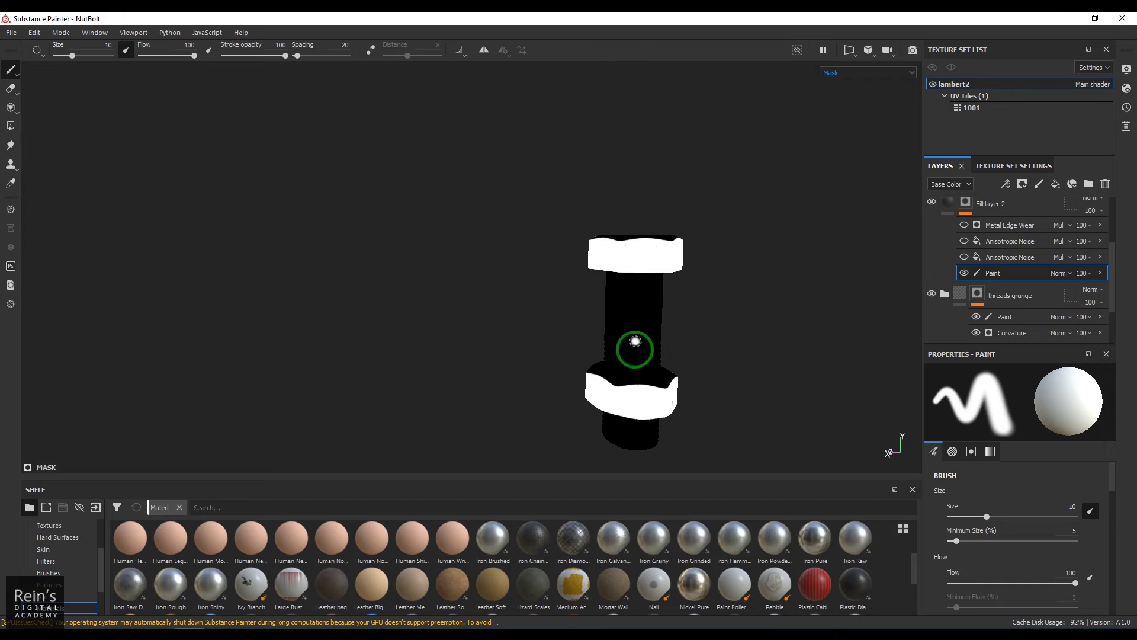
Show the lower Anisotropic Noise effect in Fill layer 2's mask and look up its texture in the grayscale resource list
click(962, 256)
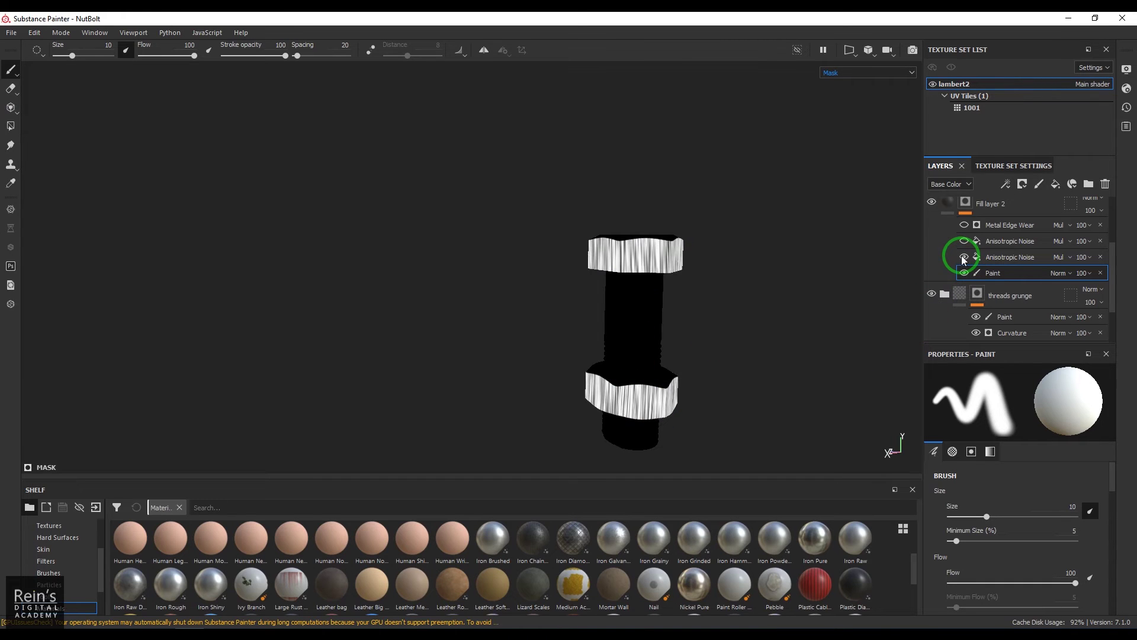
scroll(759, 335, up, 5)
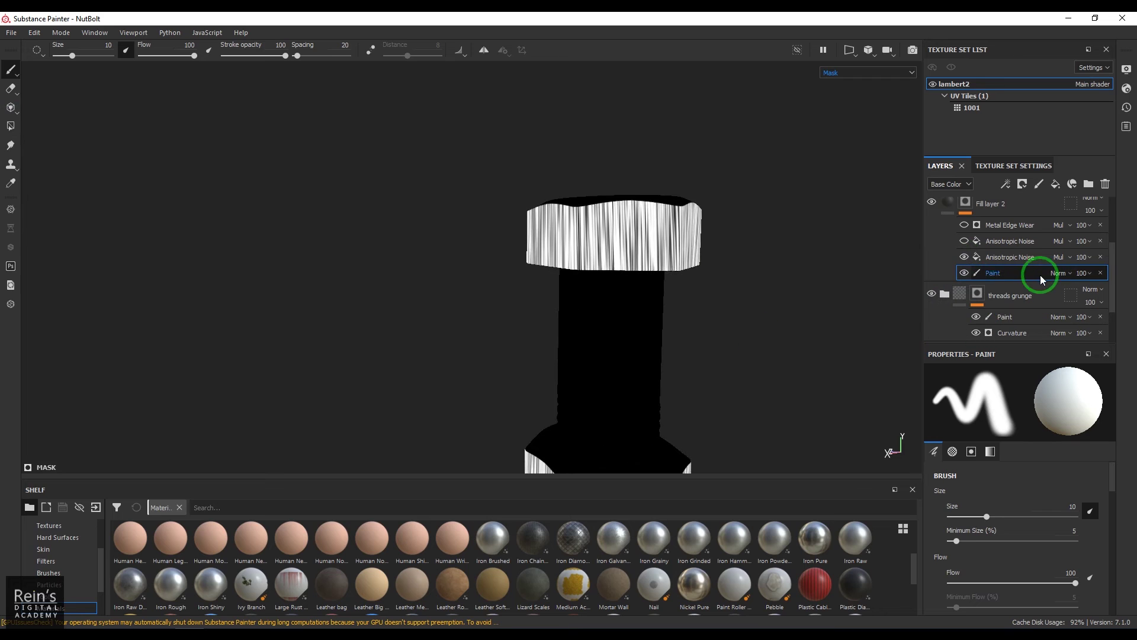
click(1015, 264)
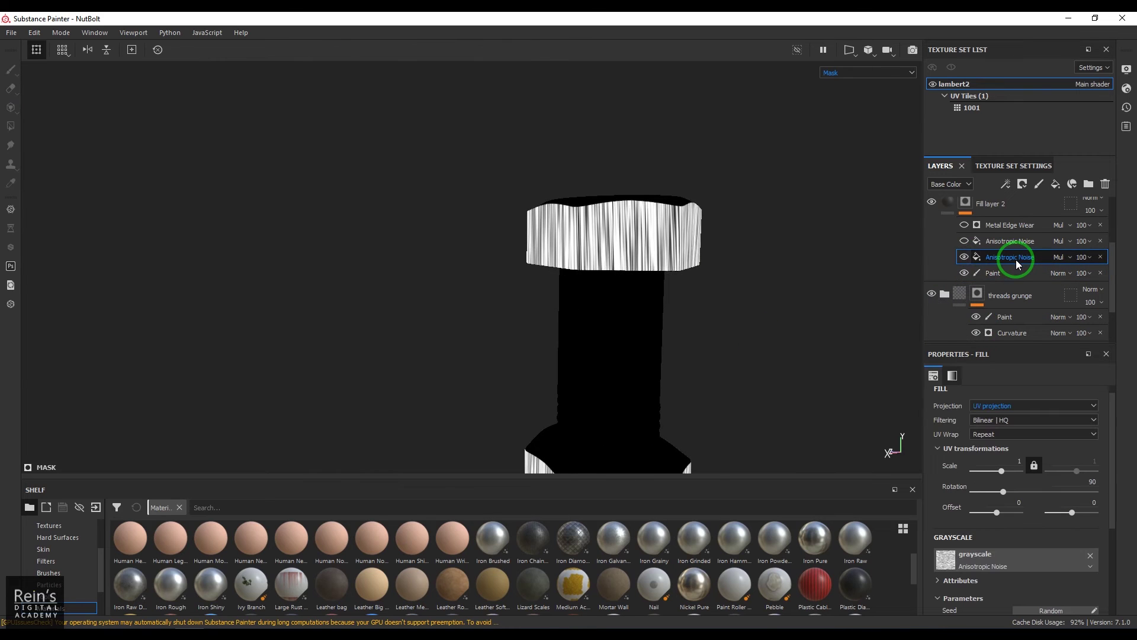
click(1008, 564)
click(1015, 410)
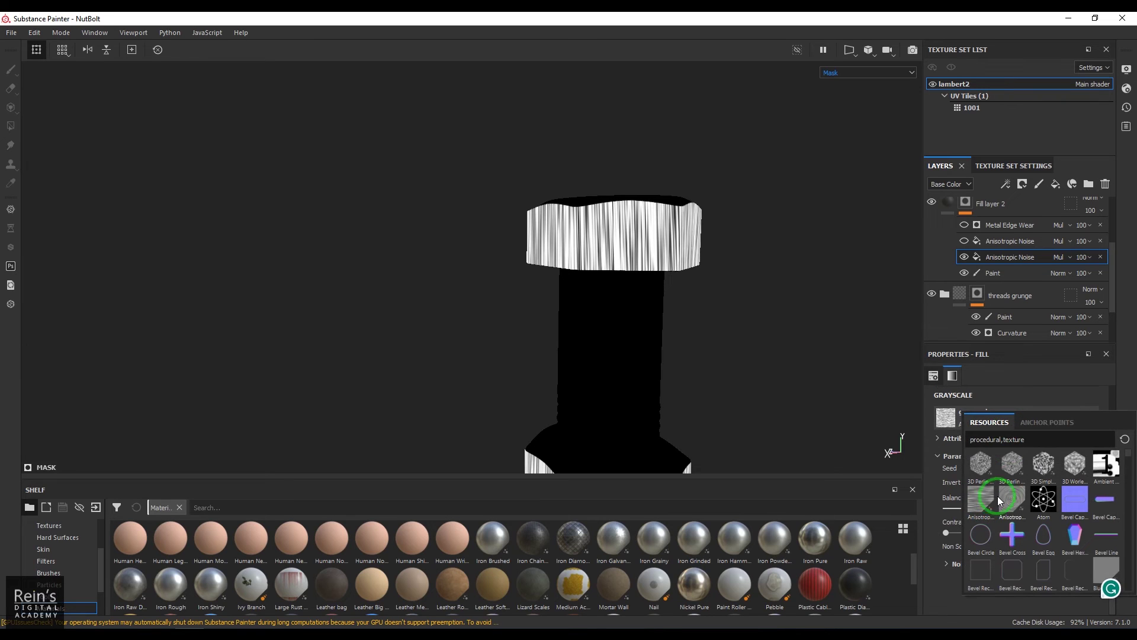
mouse_move(987, 497)
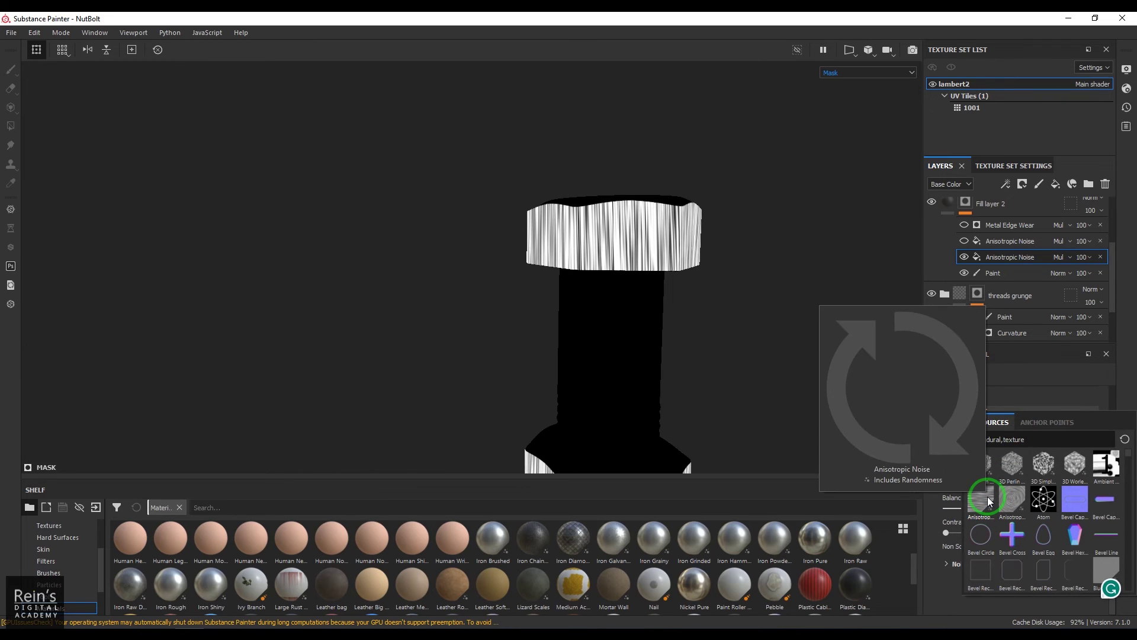
click(987, 496)
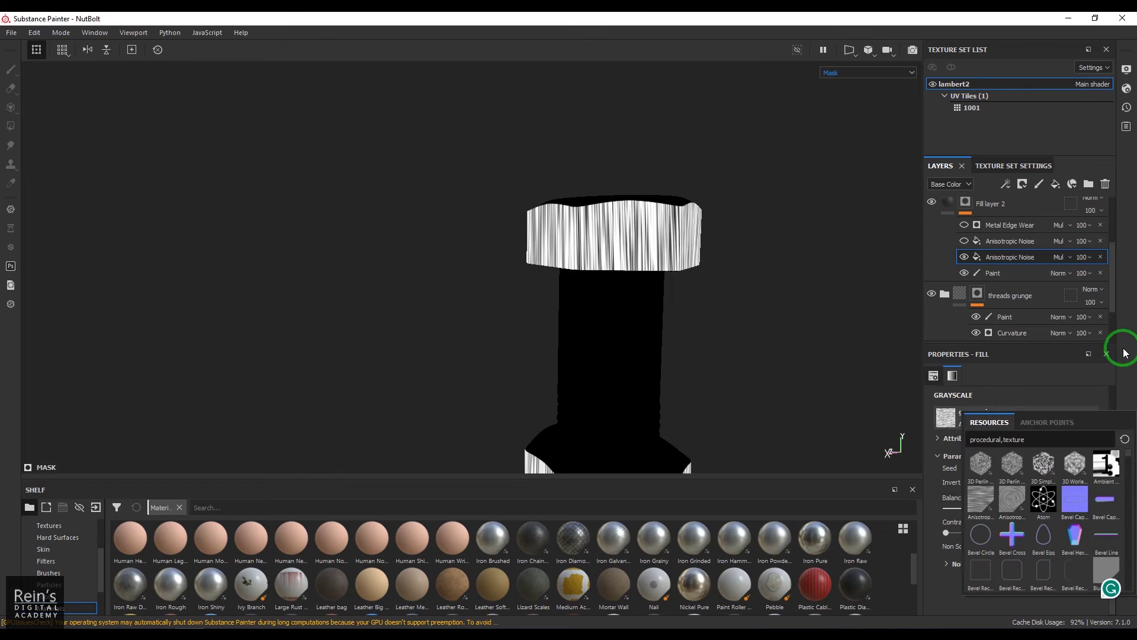
Show the upper Anisotropic Noise effect in Fill layer 2's mask and inspect the combined pattern on the bolt head
click(964, 240)
scroll(657, 279, up, 2)
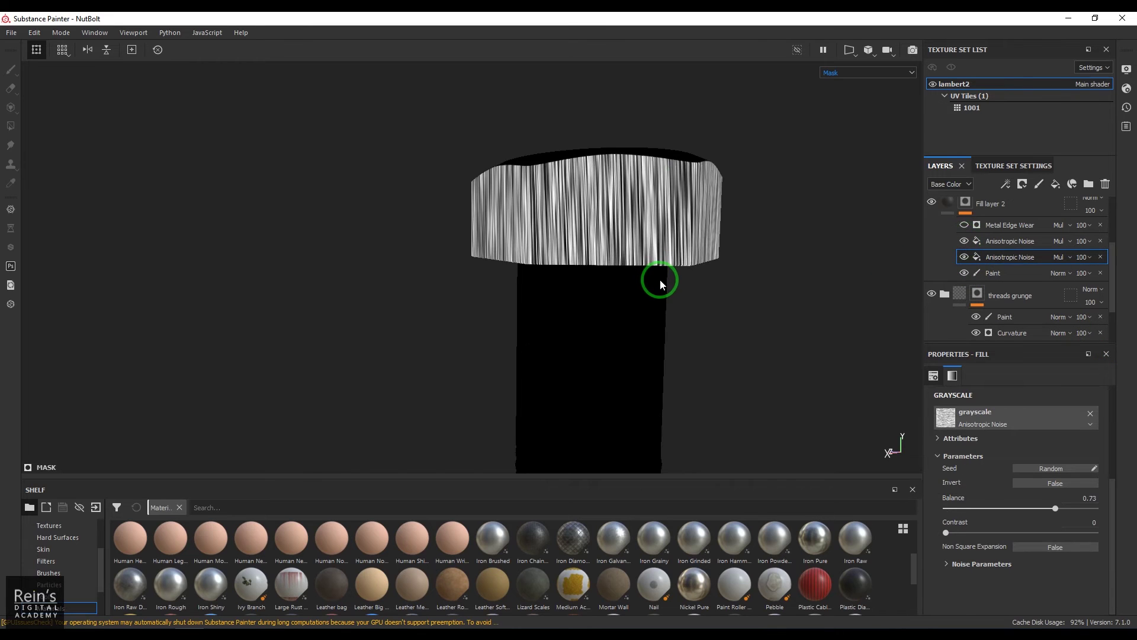
Toggle the visibility of both Anisotropic Noise effects in Fill layer 2's mask to compare their streaks on the bolt head
click(964, 241)
click(964, 241)
click(965, 256)
click(964, 257)
Try the Normal blend mode on the lower Anisotropic Noise effect, compare it across the whole bolt, and restore Multiply
click(1058, 257)
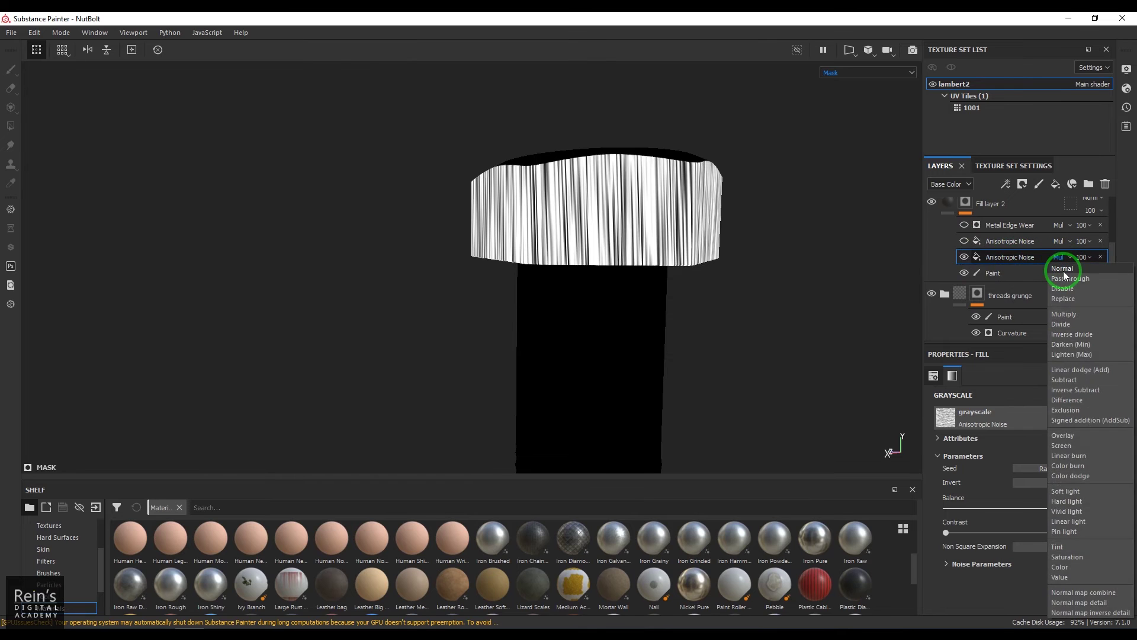
click(1061, 268)
scroll(637, 294, down, 5)
click(1059, 257)
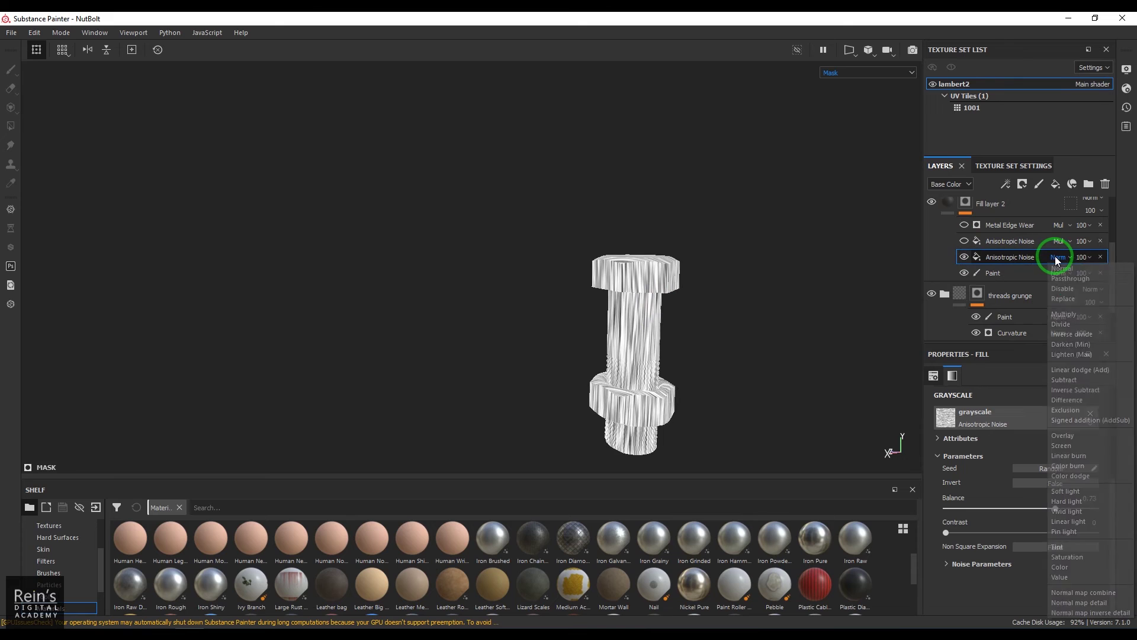
key(Escape)
click(641, 407)
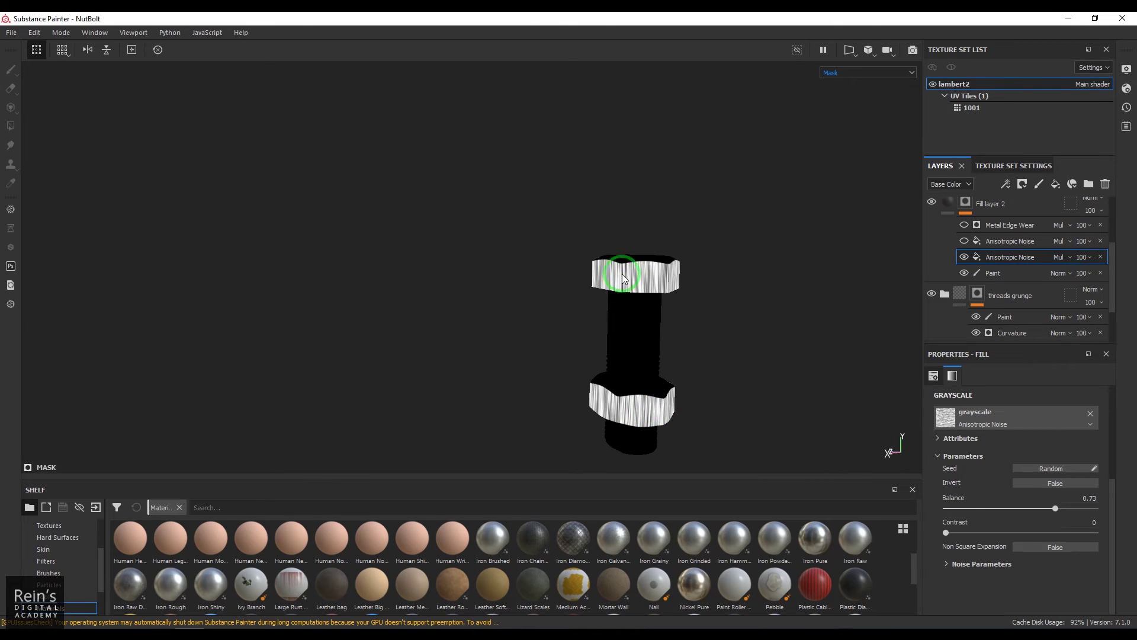
Show the upper Anisotropic Noise effect in Fill layer 2's mask and examine both noises combined on the bolt head
scroll(662, 282, up, 3)
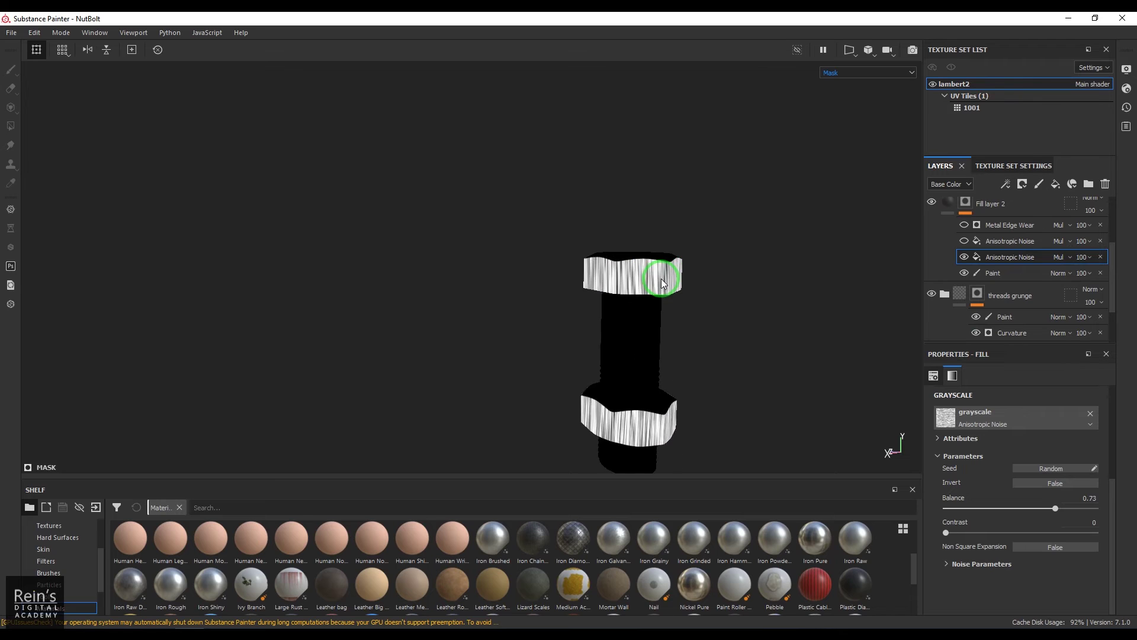
click(964, 240)
scroll(702, 305, up, 2)
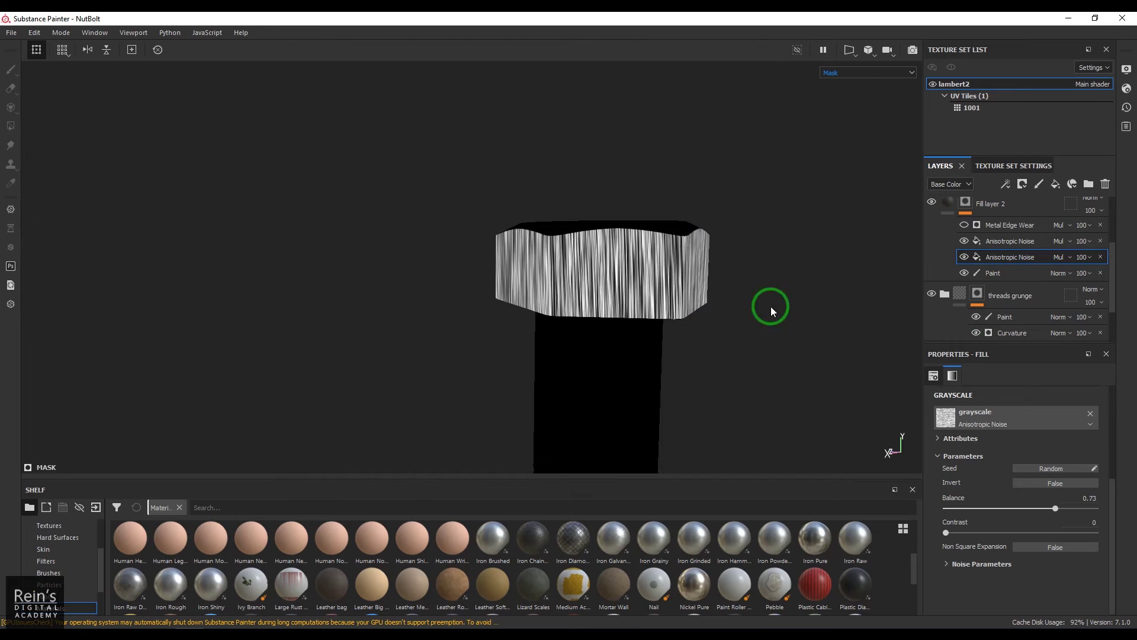
Hide Paint and both Anisotropic Noise effects, and isolate Metal Edge Wear with the Normal blend mode
click(964, 272)
click(964, 257)
click(964, 241)
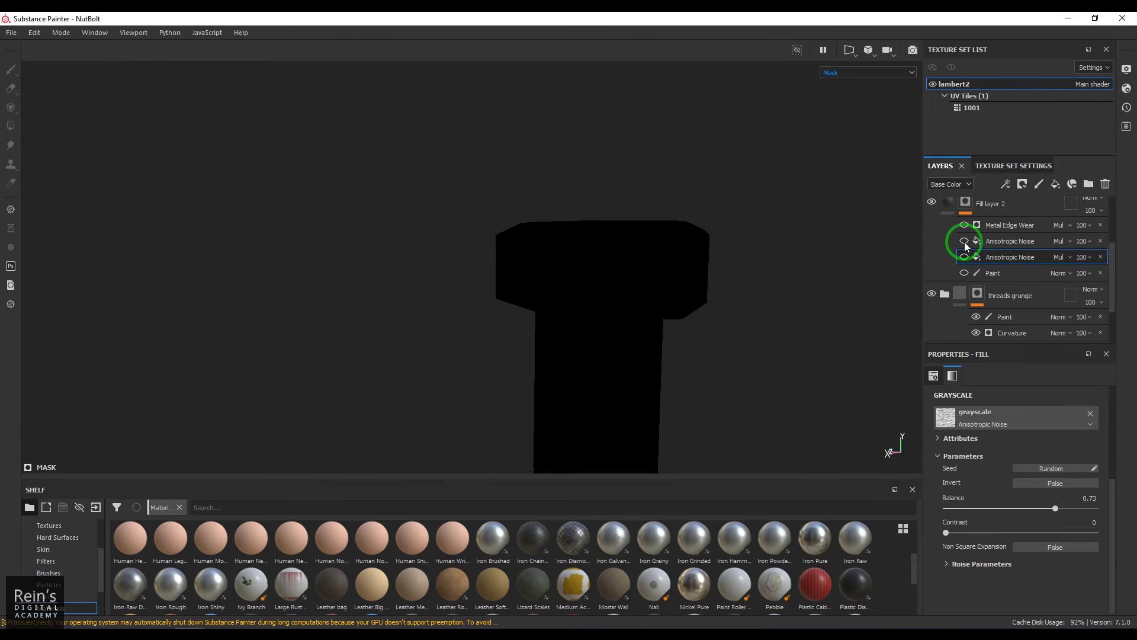
click(1011, 226)
click(1059, 225)
click(1021, 265)
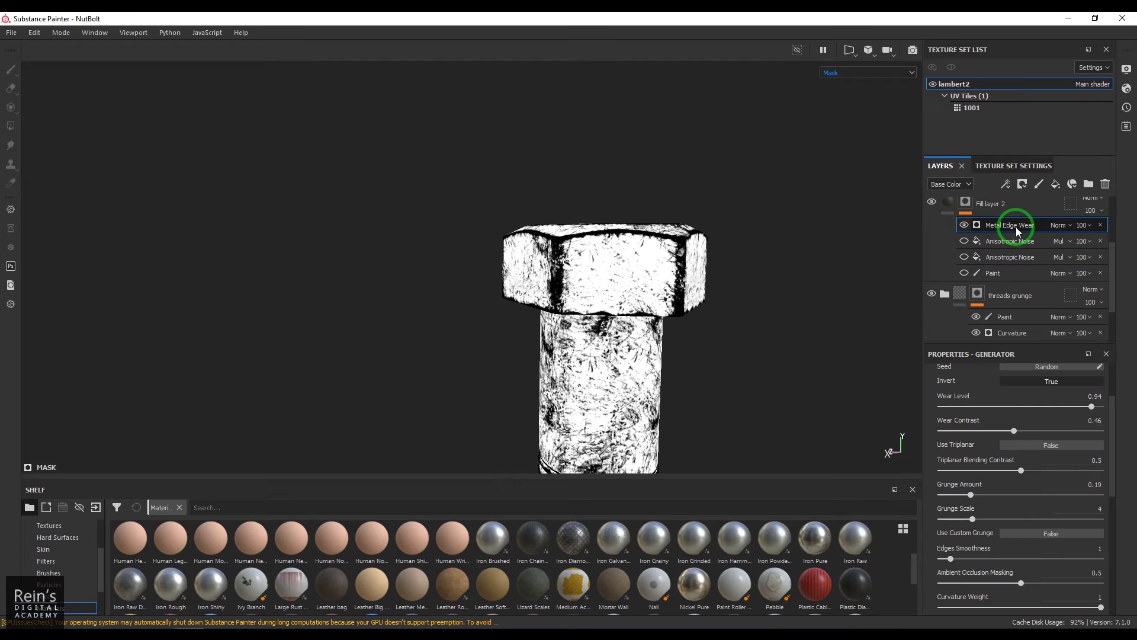
Hide Metal Edge Wear and add a second generator to Fill layer 2's mask, using the default Metal Edge Wear
click(964, 226)
click(966, 204)
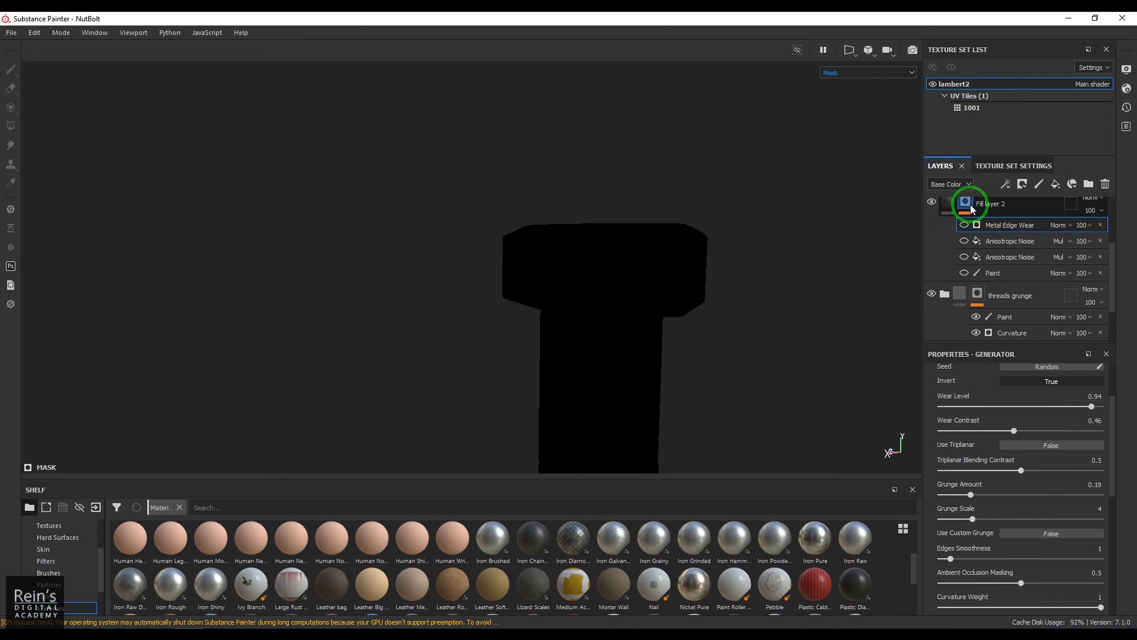
click(1007, 184)
click(1025, 199)
click(1008, 230)
click(1013, 395)
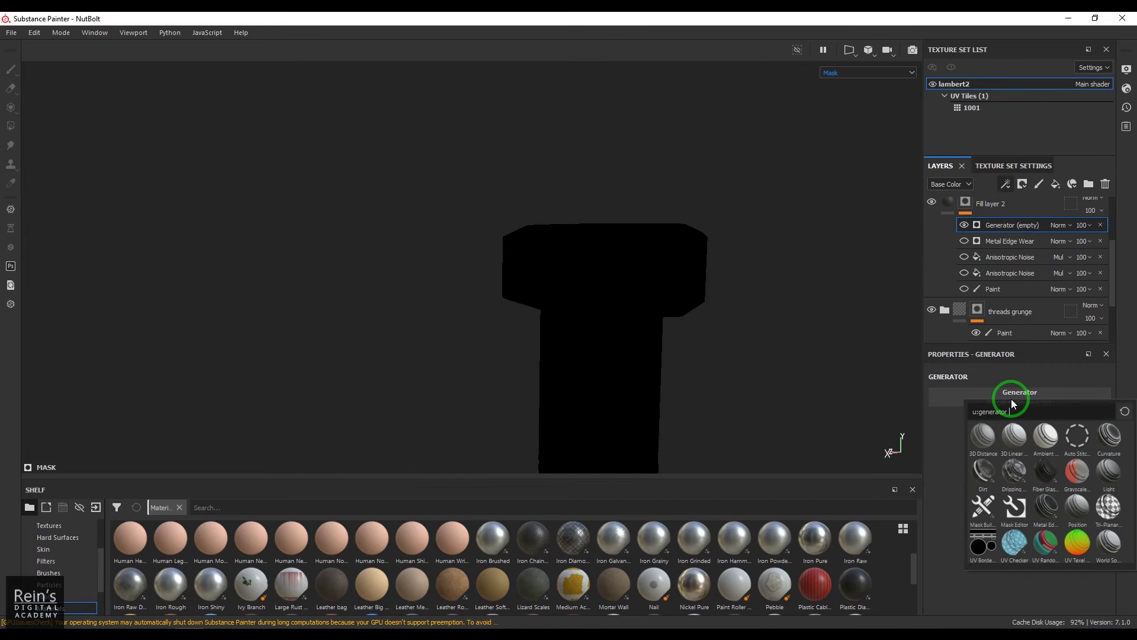
click(1050, 508)
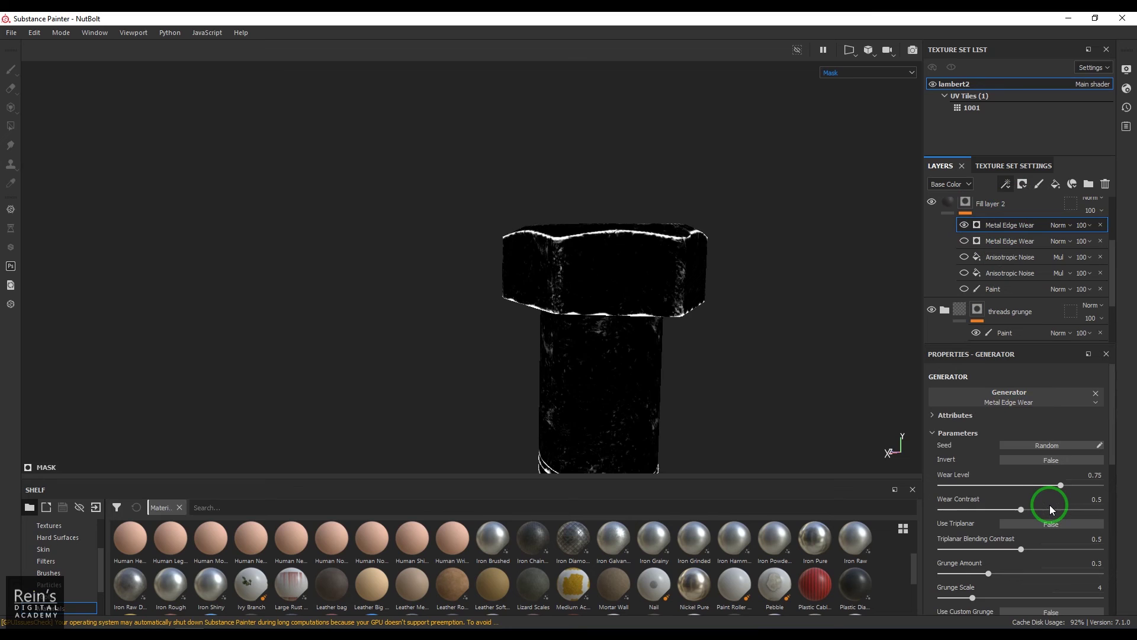
Remove the newly added Metal Edge Wear generator and show the original inverted one
drag(1040, 502, 1058, 486)
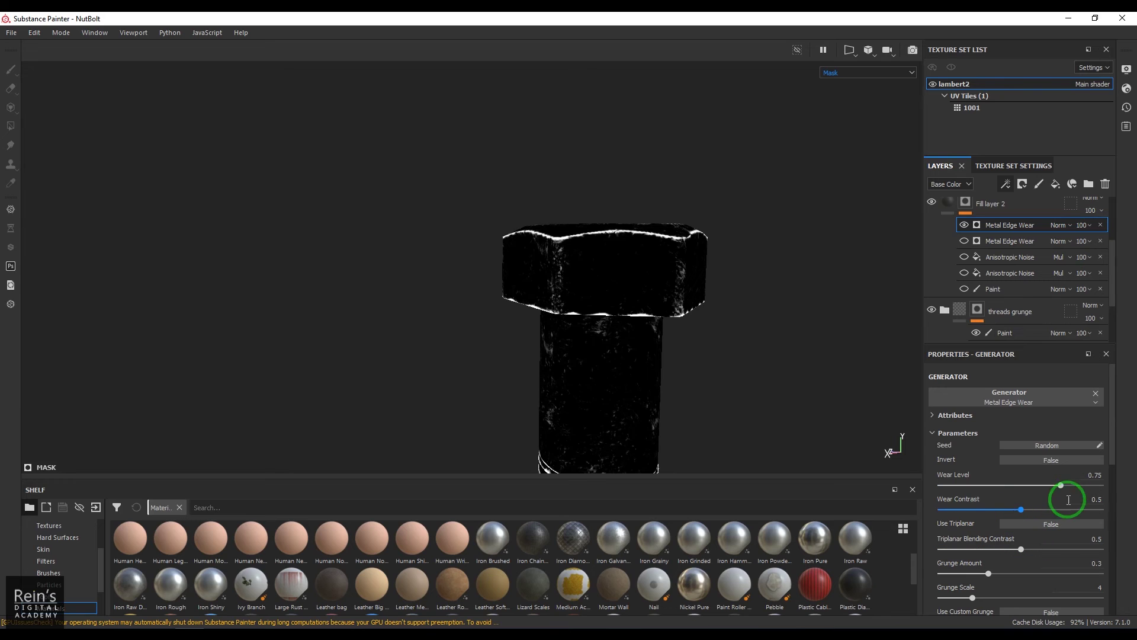
click(1100, 242)
click(965, 225)
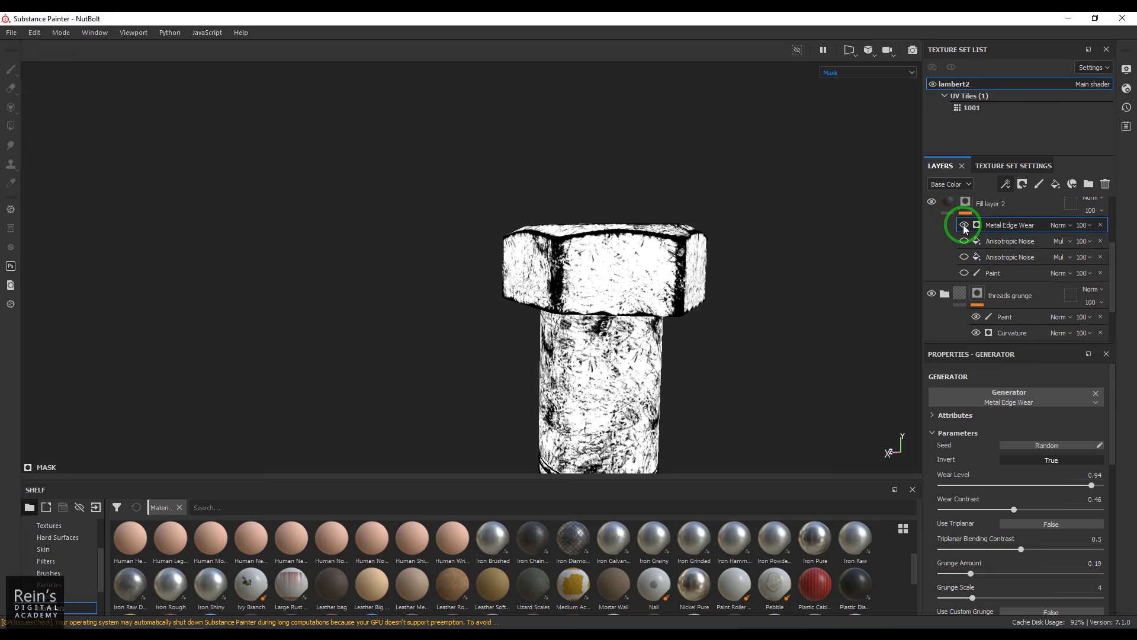
With Metal Edge Wear hidden, show Paint and both Anisotropic Noise effects in Fill layer 2's mask, from the lowest up
click(964, 273)
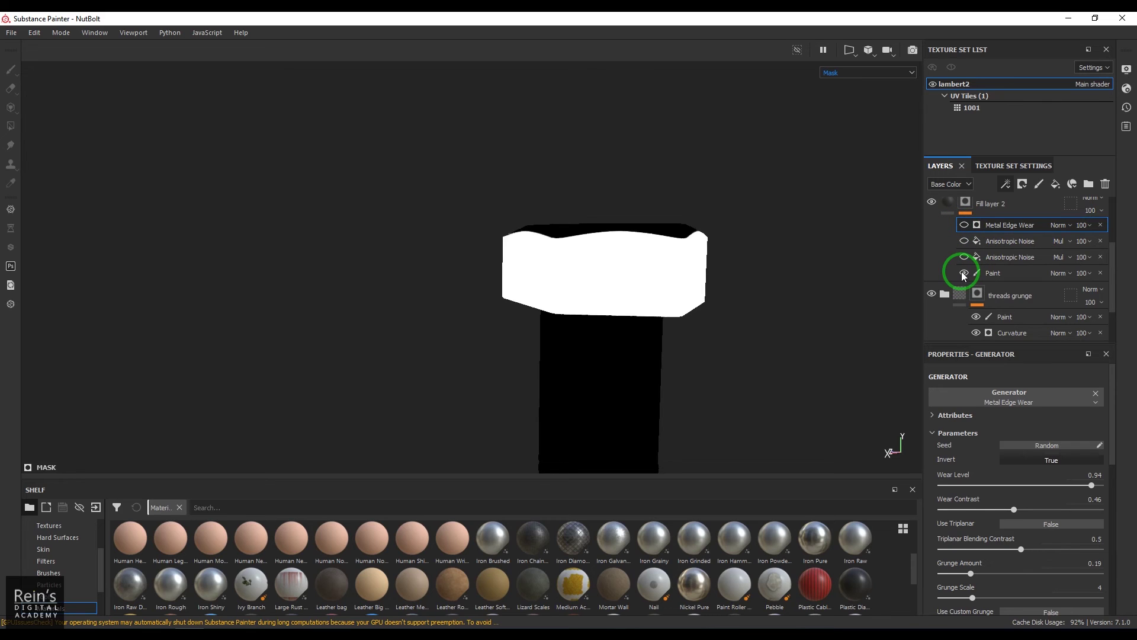
click(964, 257)
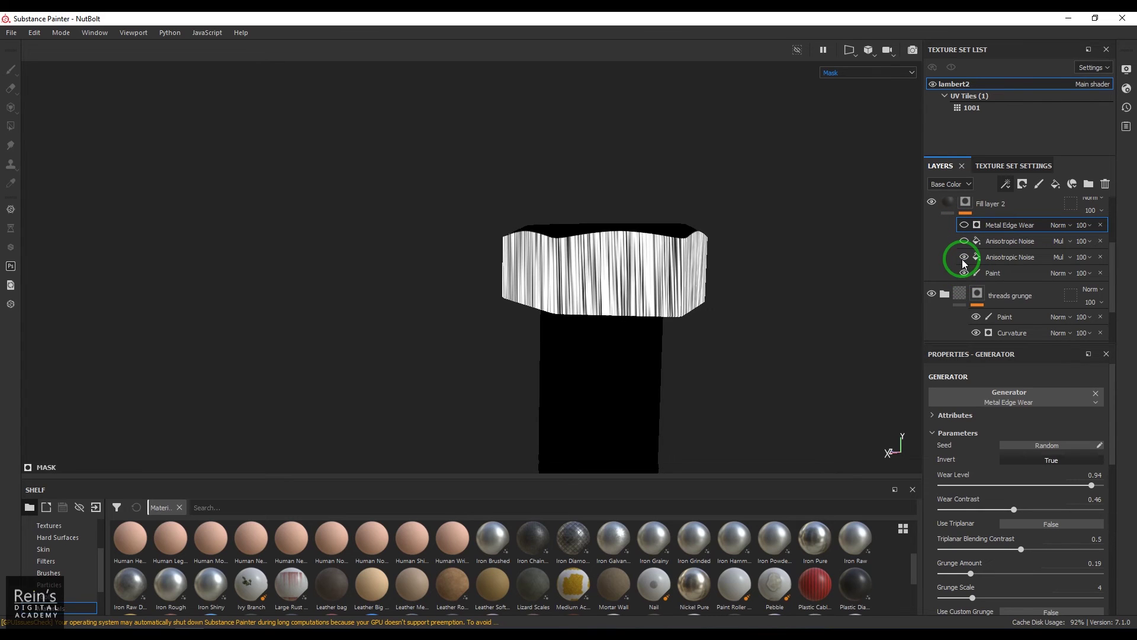
click(964, 242)
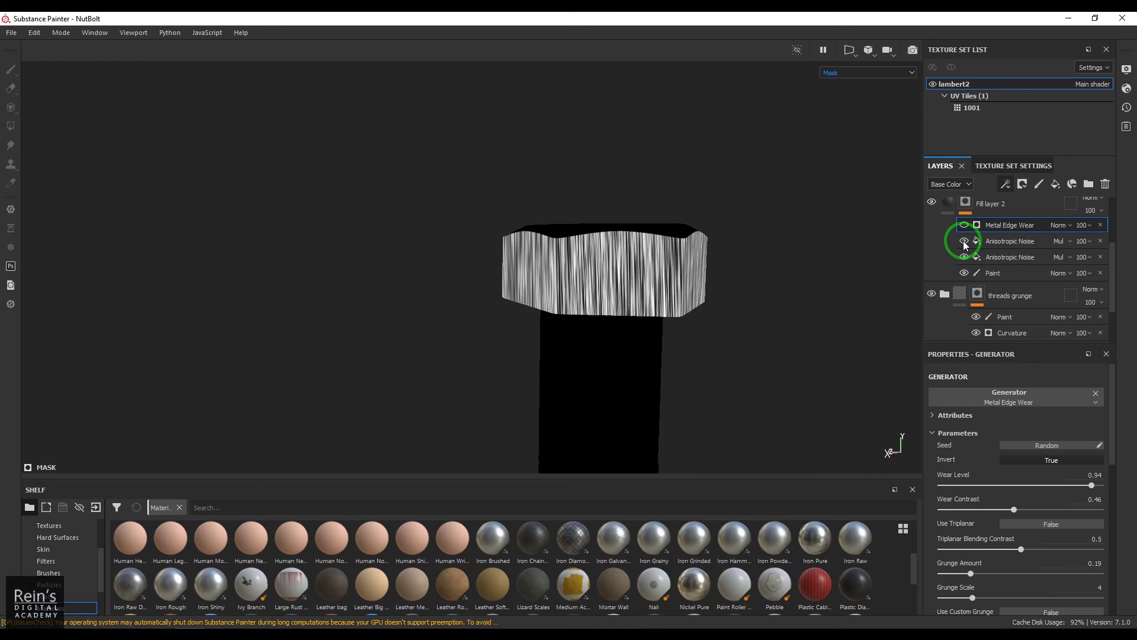
Show Metal Edge Wear in Fill layer 2's mask and set its blend mode to Multiply
click(965, 225)
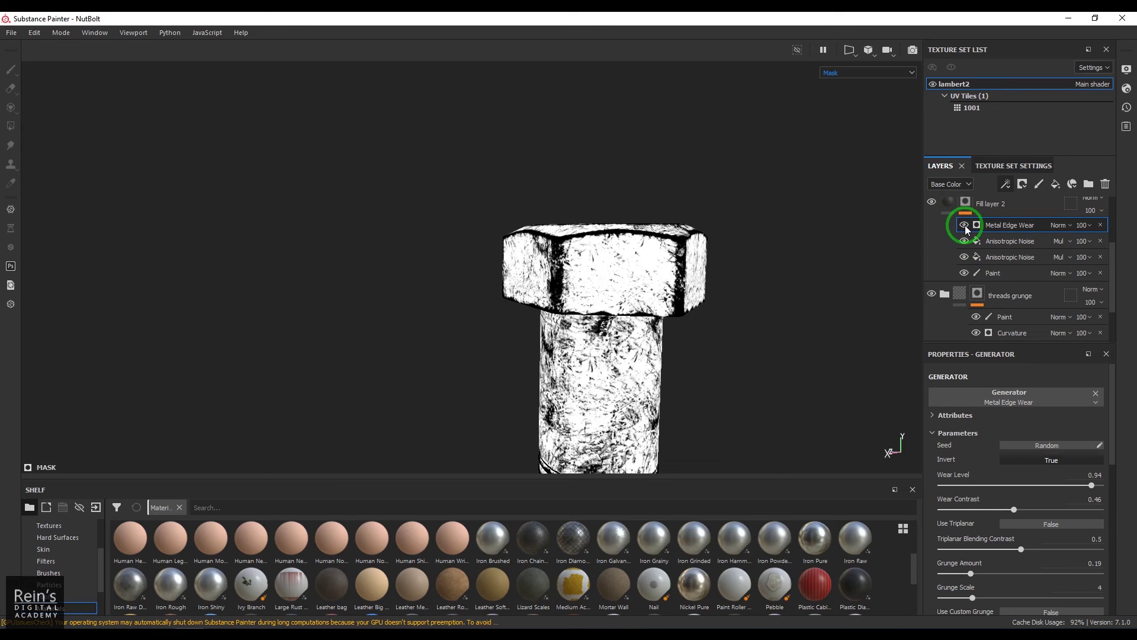
click(1056, 225)
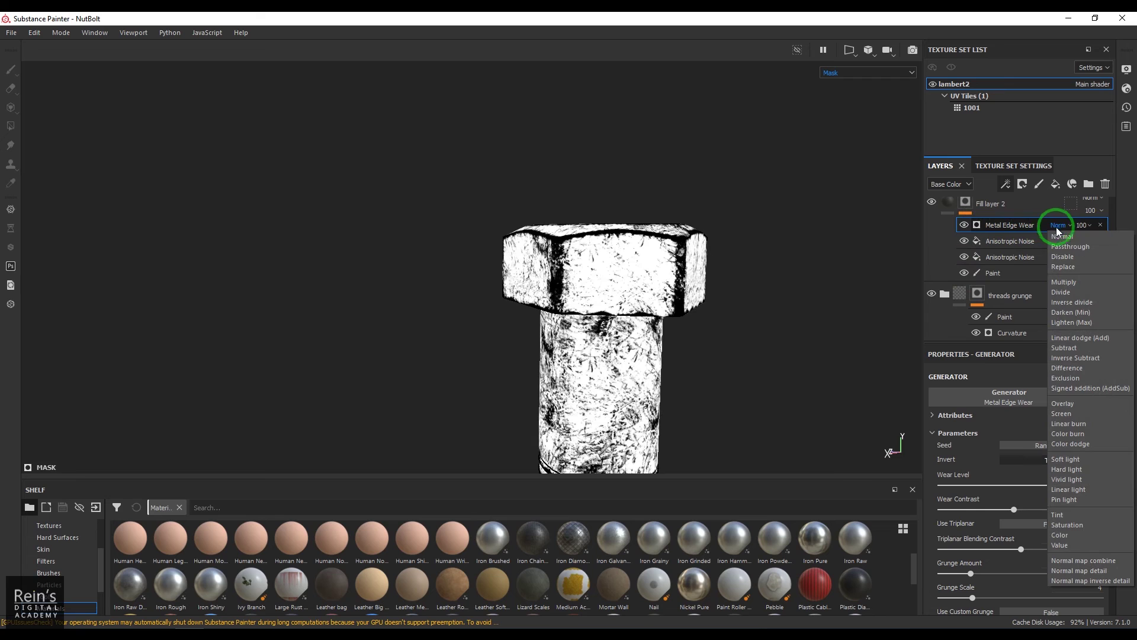
click(1064, 283)
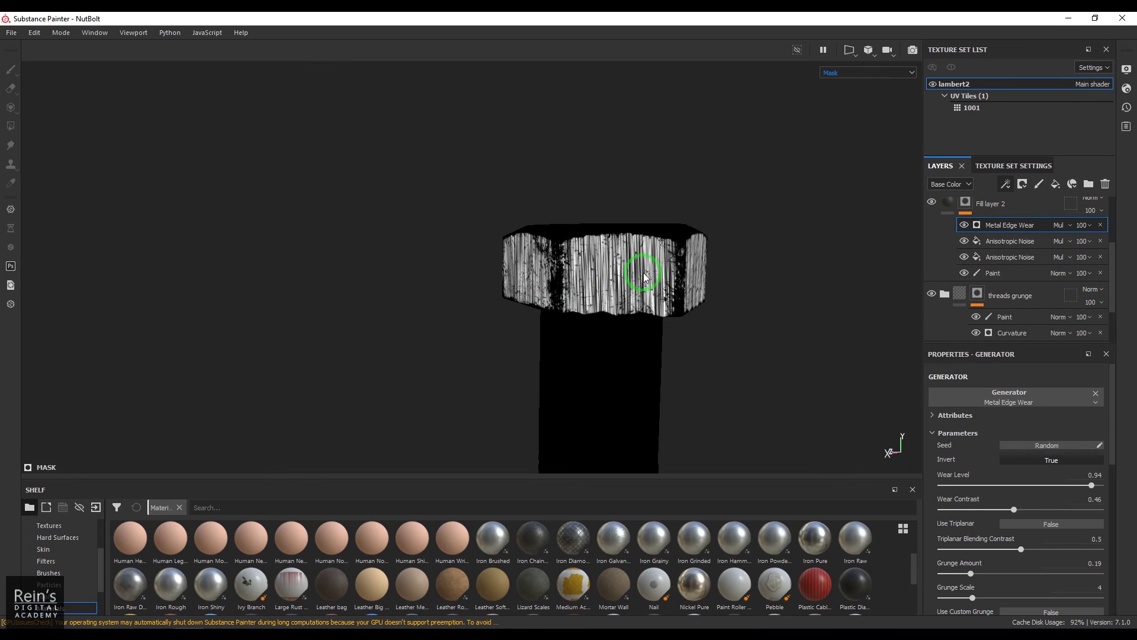
scroll(646, 278, up, 3)
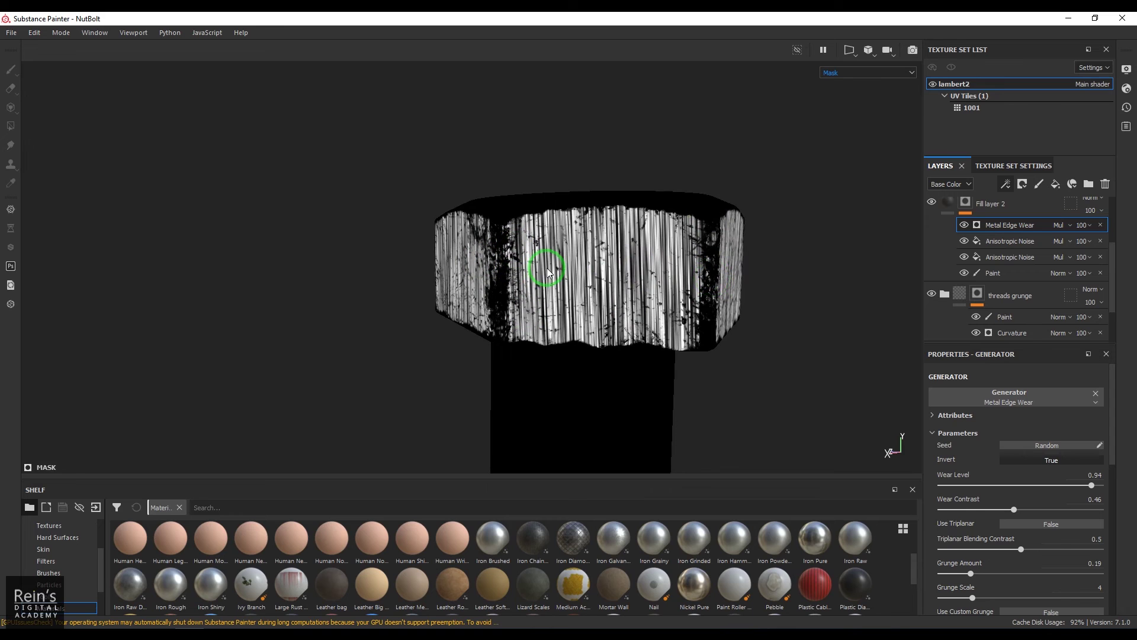
Switch the viewport display to Material and inspect the worn metal on the bolt head and shank
click(854, 72)
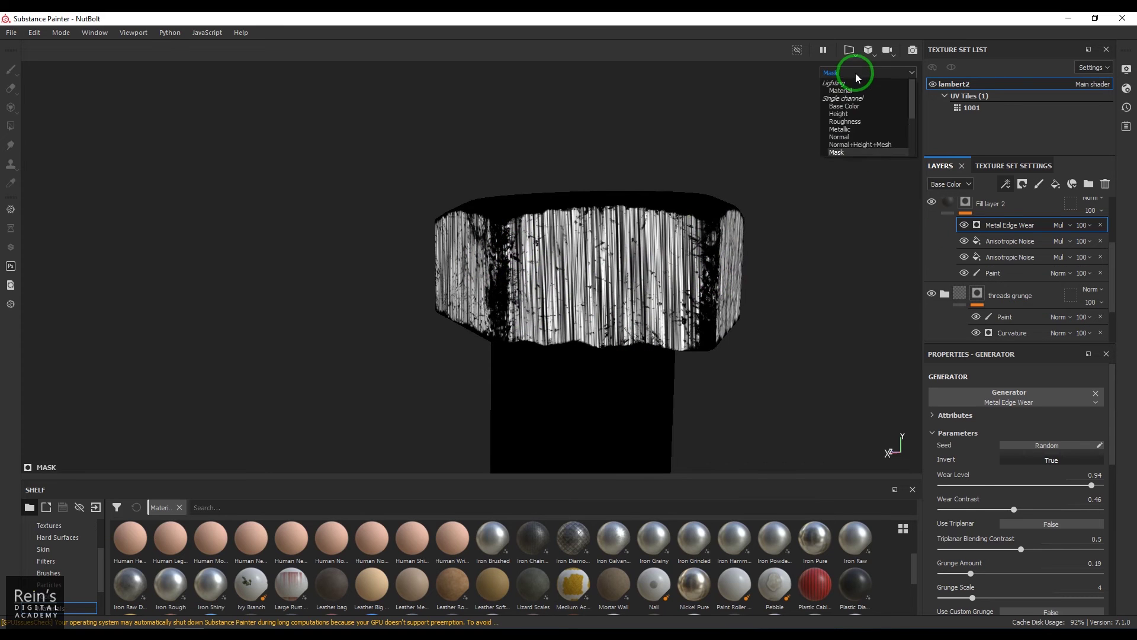
click(853, 91)
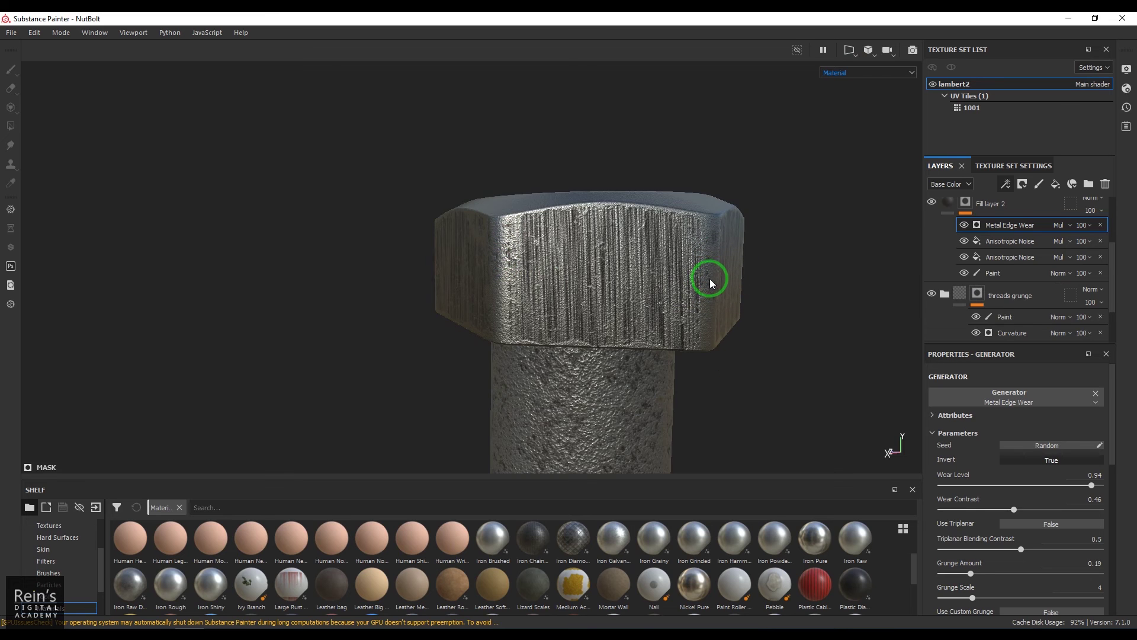
alt+drag(747, 305, 746, 257)
scroll(664, 355, up, 2)
scroll(663, 356, down, 3)
scroll(1012, 283, up, 3)
Show the threads dirt folder and compare the bolt with and without it, especially on the head's upper face
click(932, 267)
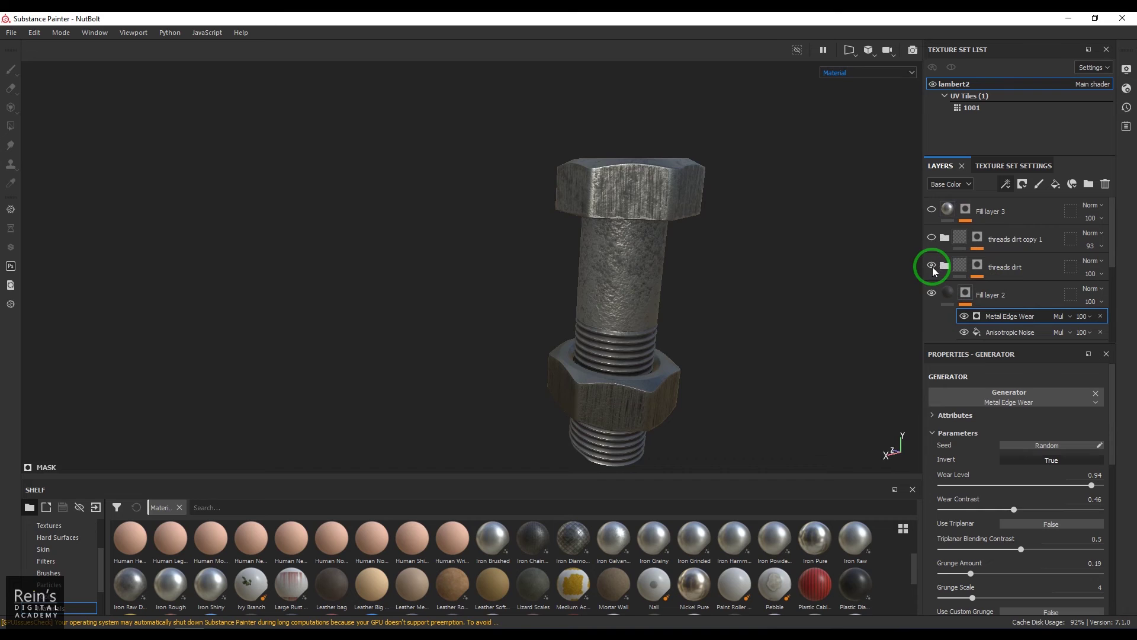
alt+drag(676, 225, 876, 315)
click(932, 268)
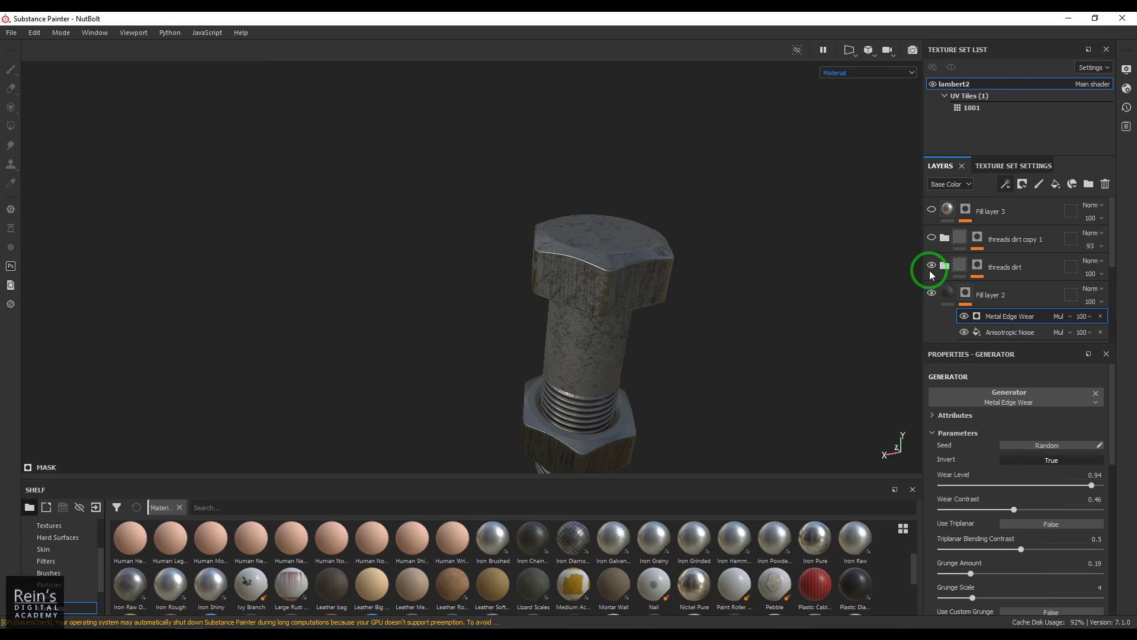
click(932, 265)
alt+drag(663, 320, 652, 267)
drag(946, 322, 955, 279)
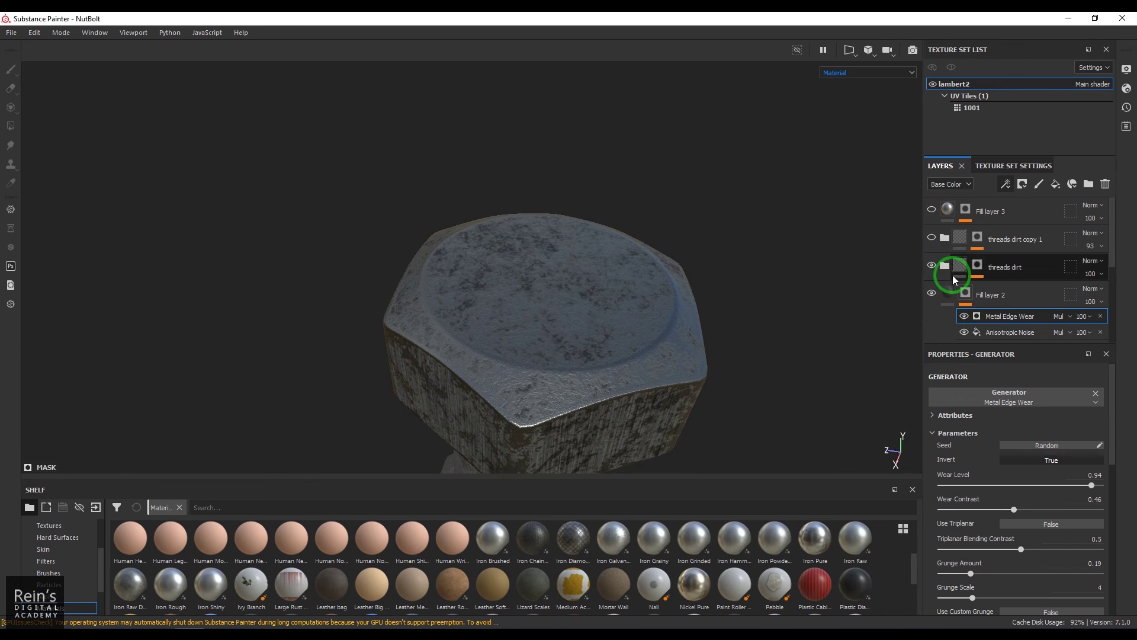
Expand the threads dirt folder's mask effects and hide Position and Metal Edge Wear, leaving only Dirt 4 on
click(960, 268)
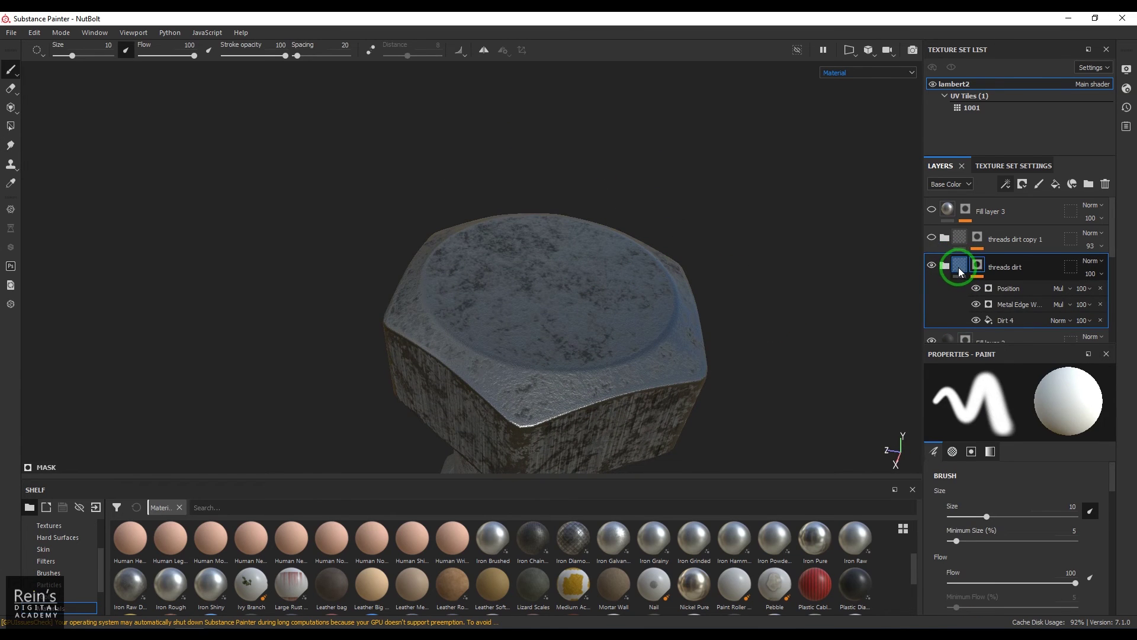
scroll(1007, 320, down, 2)
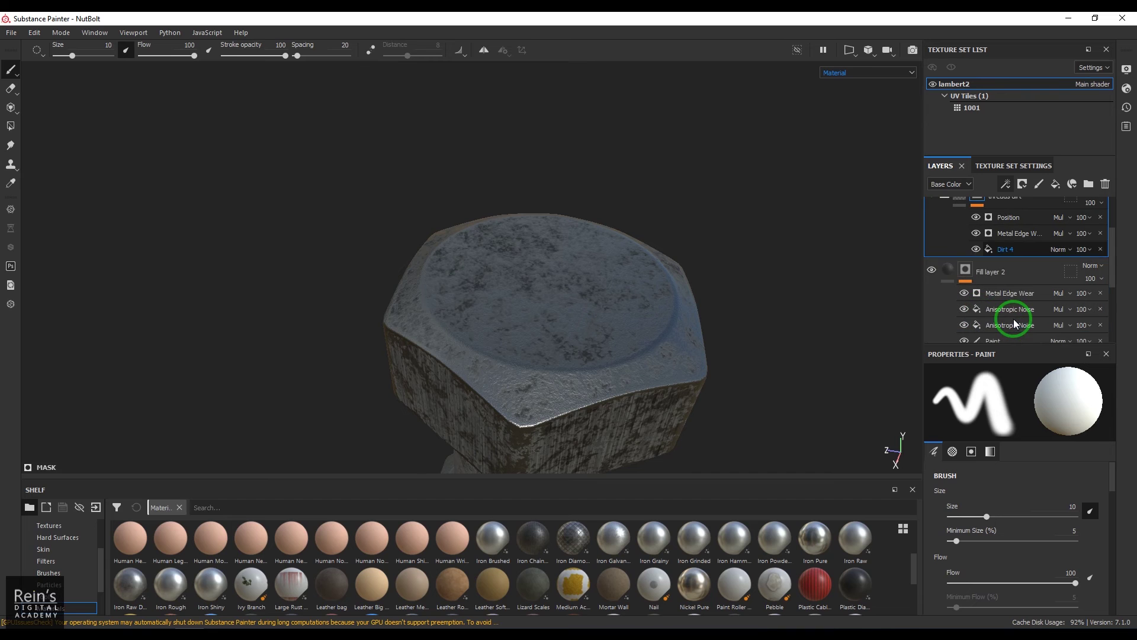
click(977, 234)
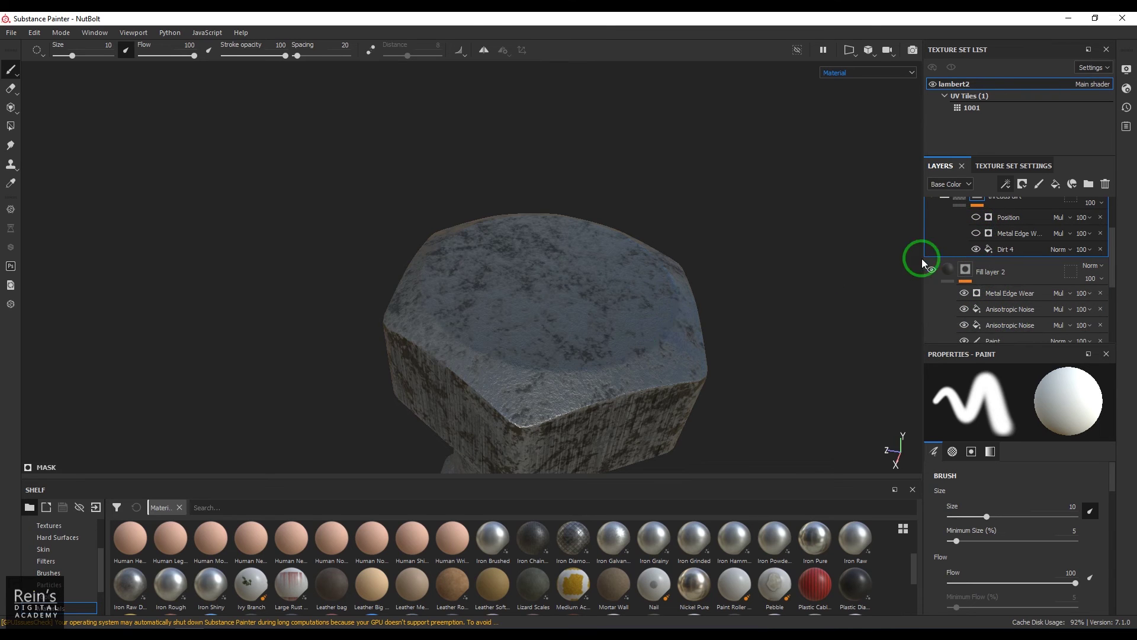
alt+drag(521, 314, 572, 323)
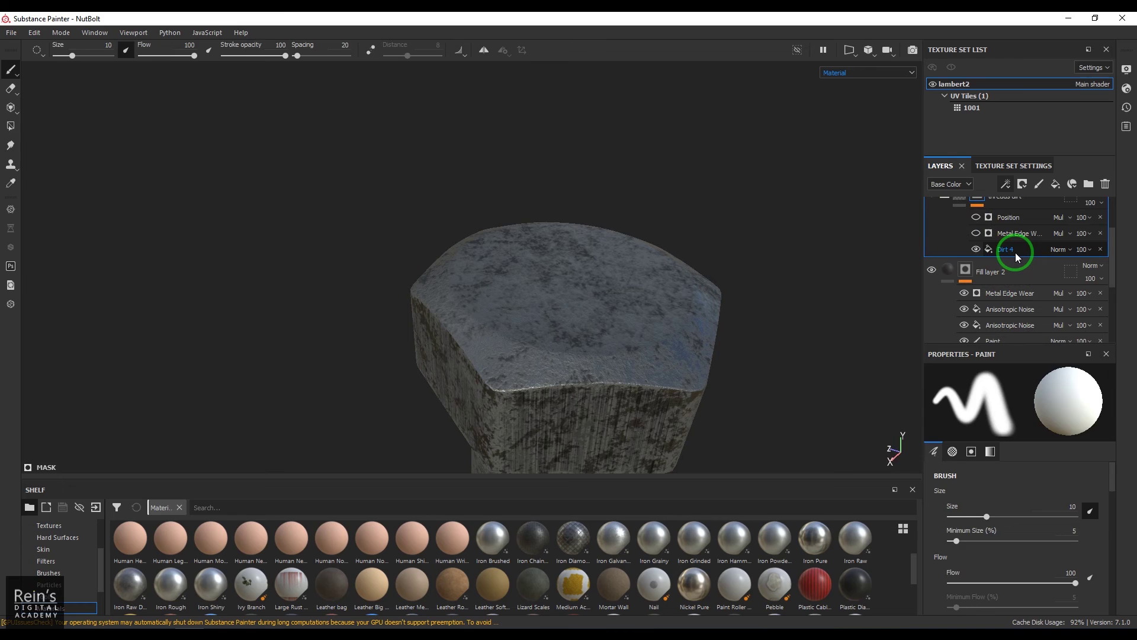
Select the Dirt 4 effect in the threads dirt mask and look up its texture in the grayscale resource list
click(1015, 252)
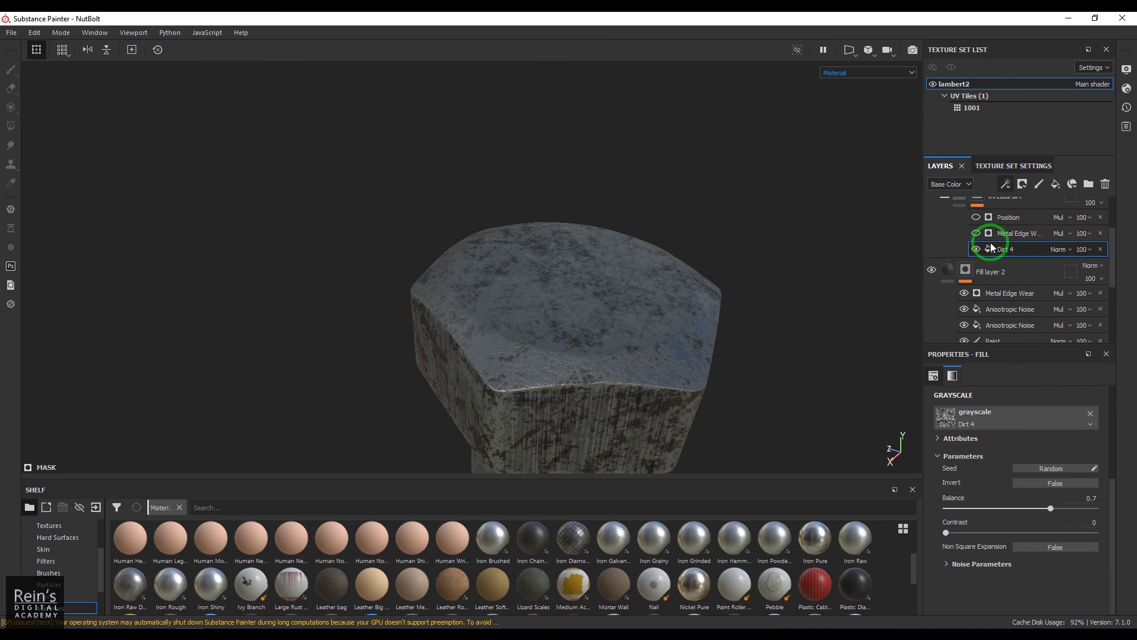
click(994, 421)
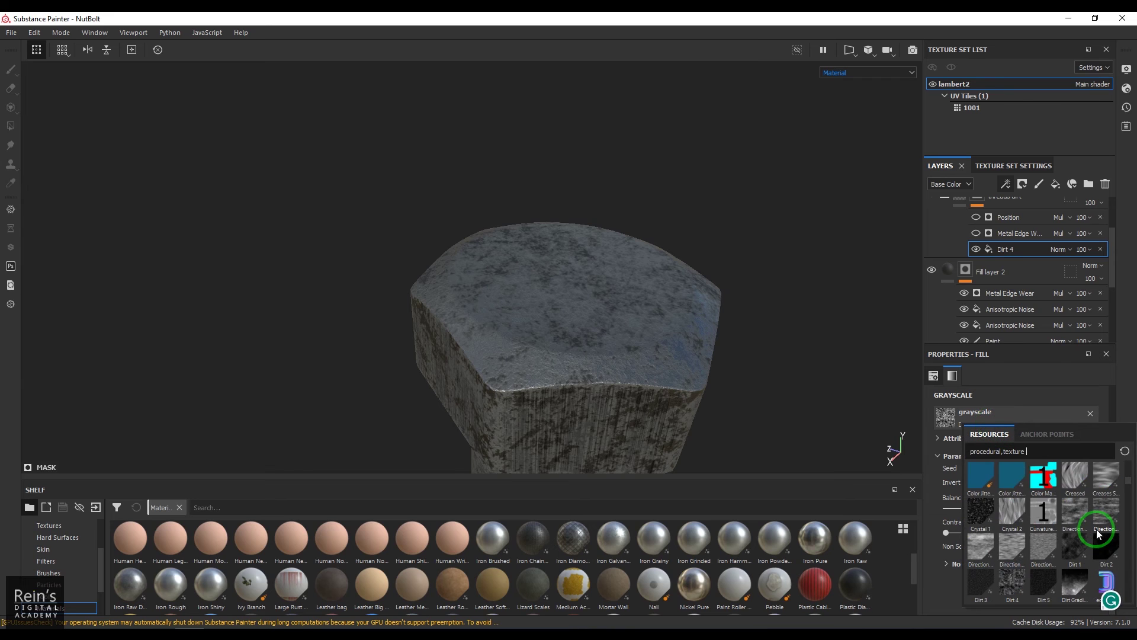
scroll(1097, 533, down, 5)
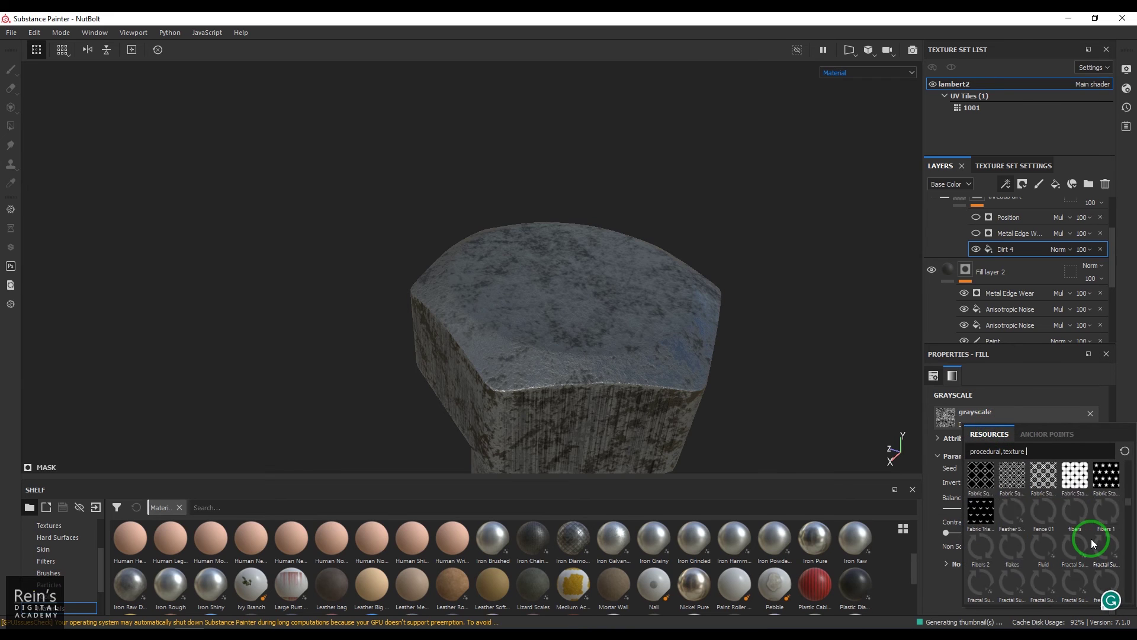
scroll(1092, 539, down, 4)
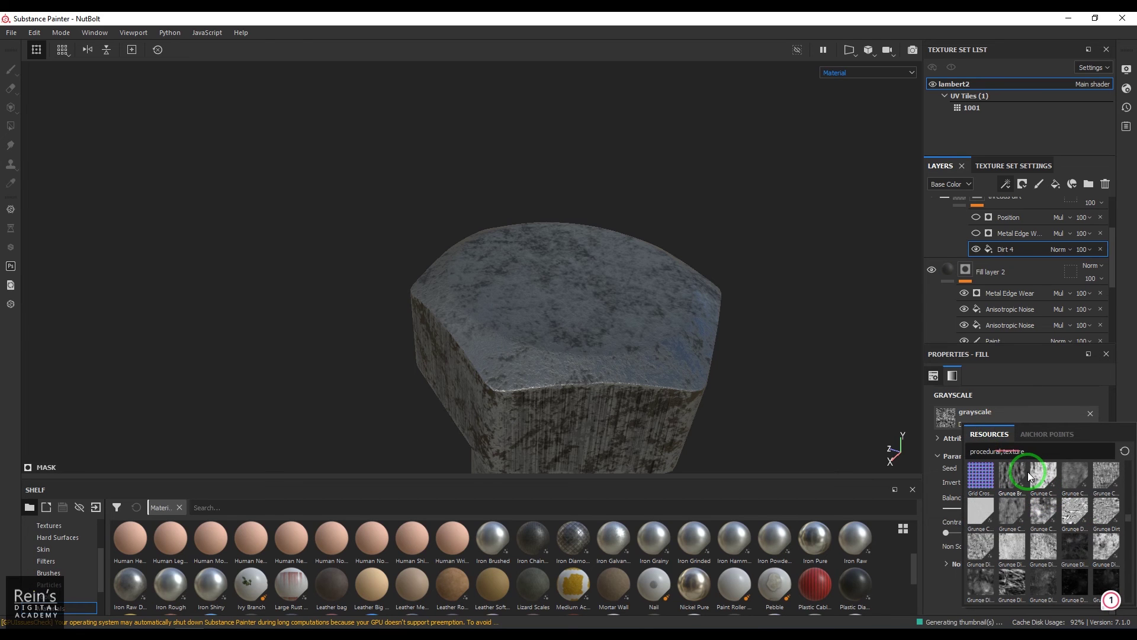
scroll(1053, 522, up, 5)
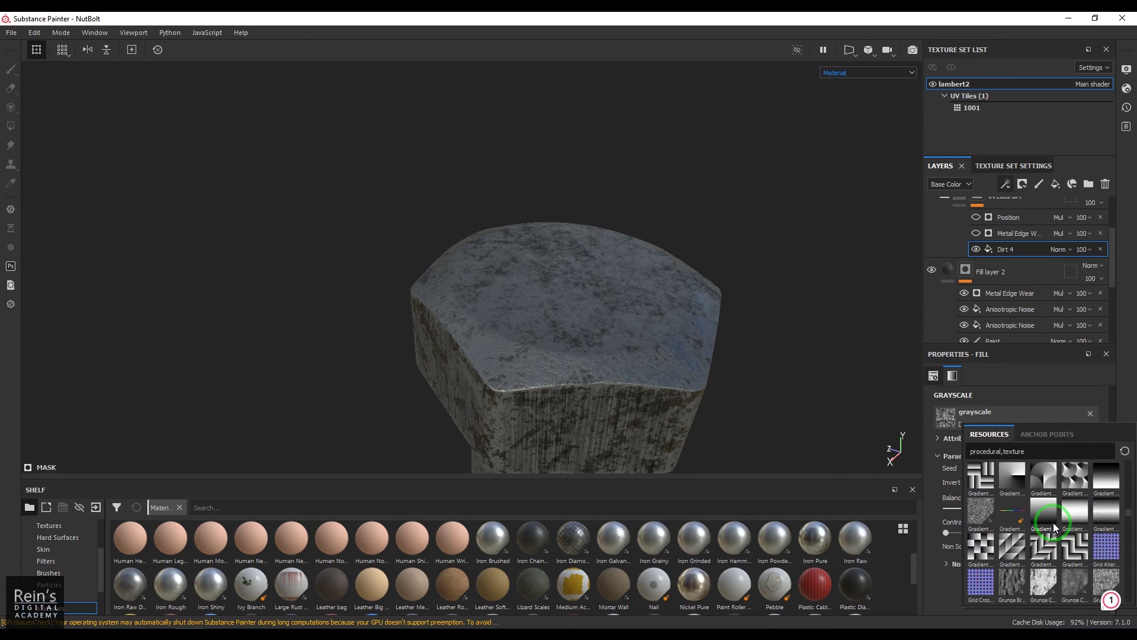
scroll(1053, 523, up, 5)
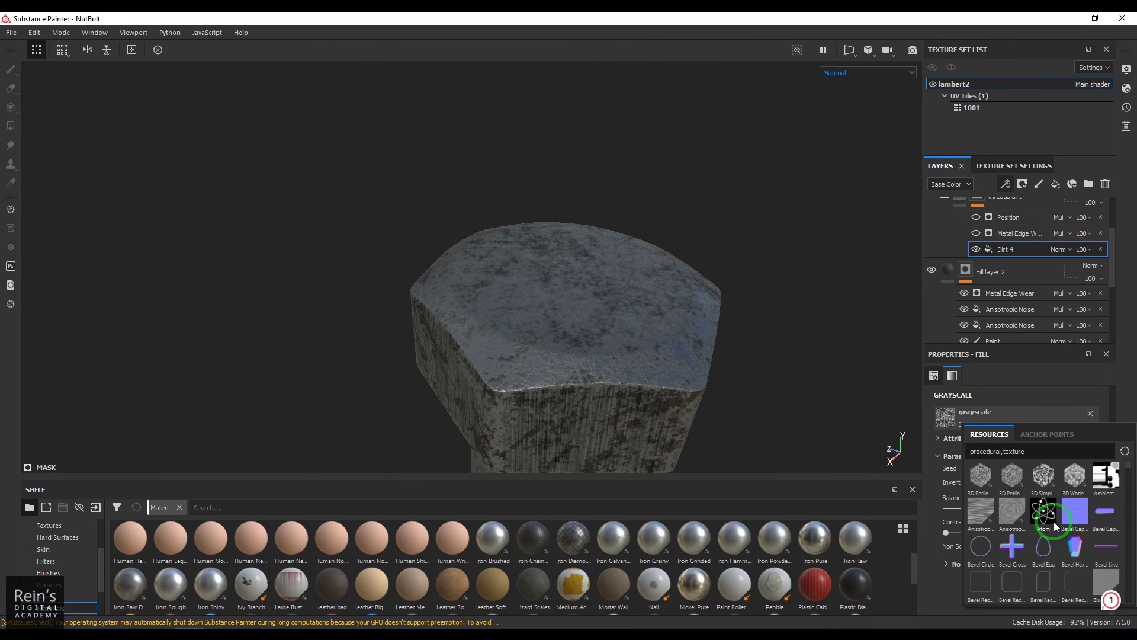
scroll(1053, 522, down, 3)
scroll(1054, 524, down, 3)
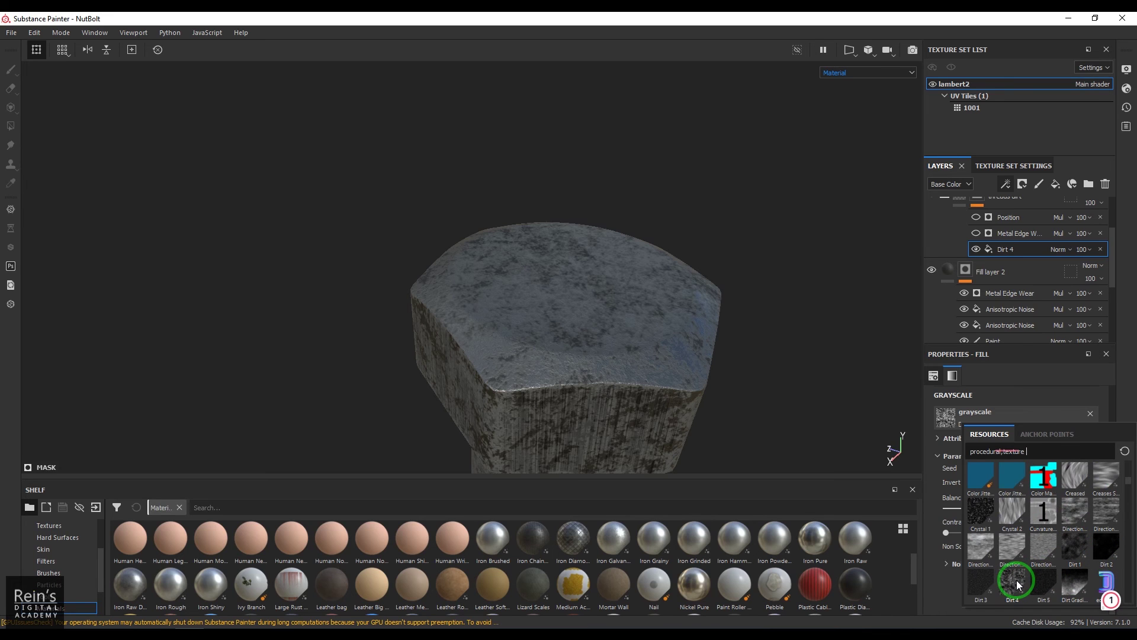
Turn Metal Edge Wear and Position back on in the threads dirt mask, checking the head's upper face and the whole bolt
mouse_move(1018, 585)
click(976, 233)
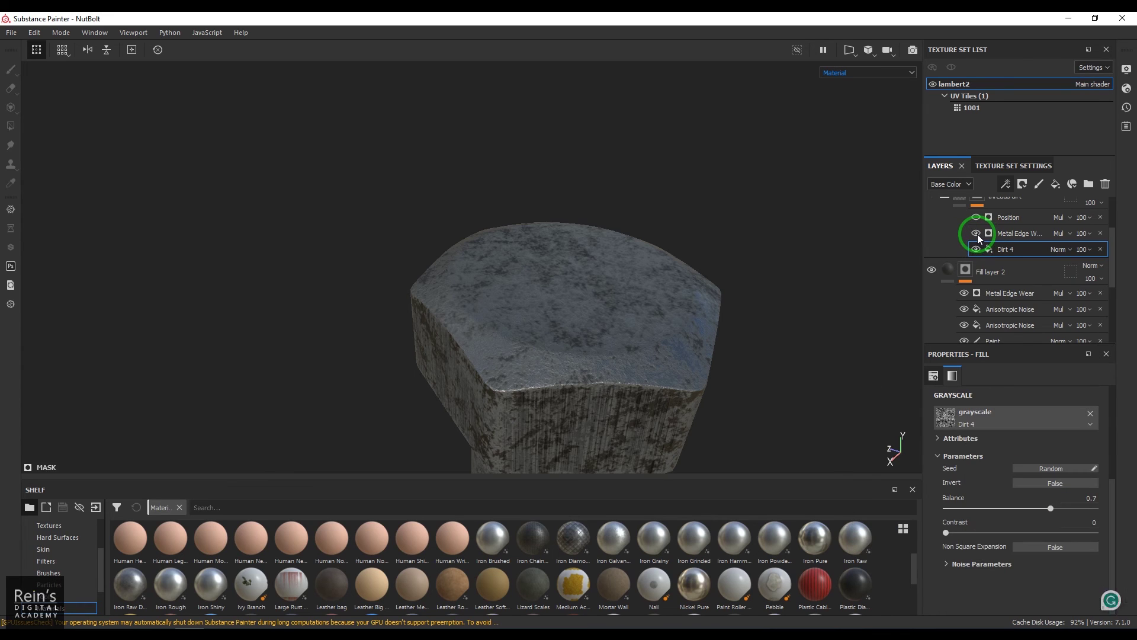
alt+drag(681, 356, 700, 261)
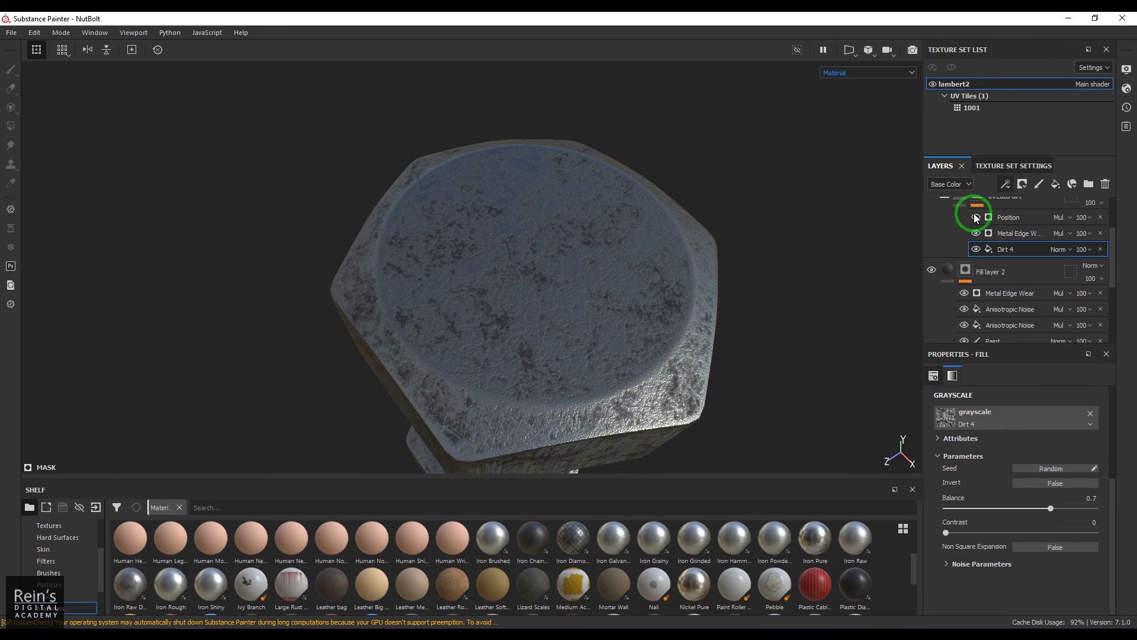
alt+drag(728, 383, 601, 237)
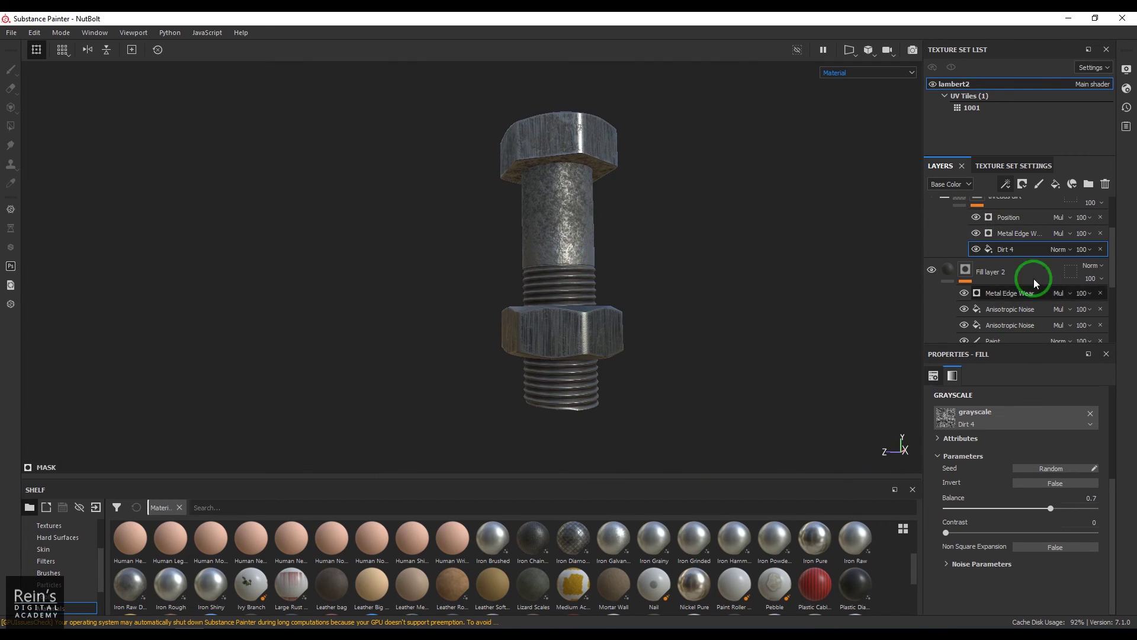
Compare the bolt with and without the Position effect of the threads dirt mask, leaving the effect on
scroll(1029, 287, up, 1)
click(976, 252)
click(976, 253)
click(977, 253)
click(977, 253)
alt+drag(586, 299, 609, 305)
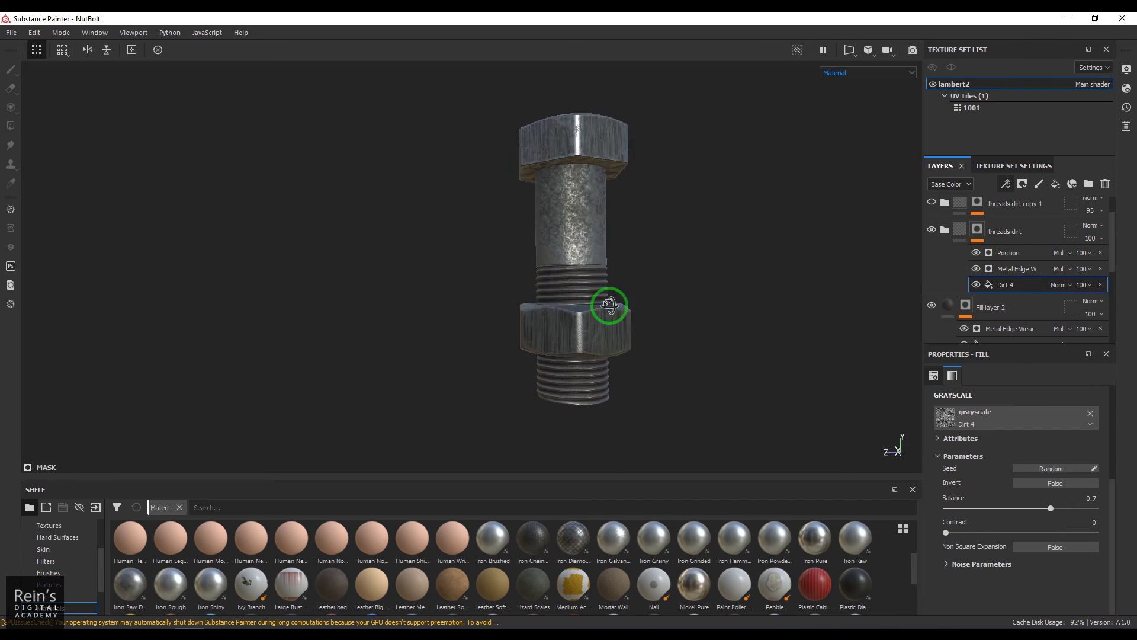
scroll(633, 353, up, 2)
scroll(787, 275, up, 2)
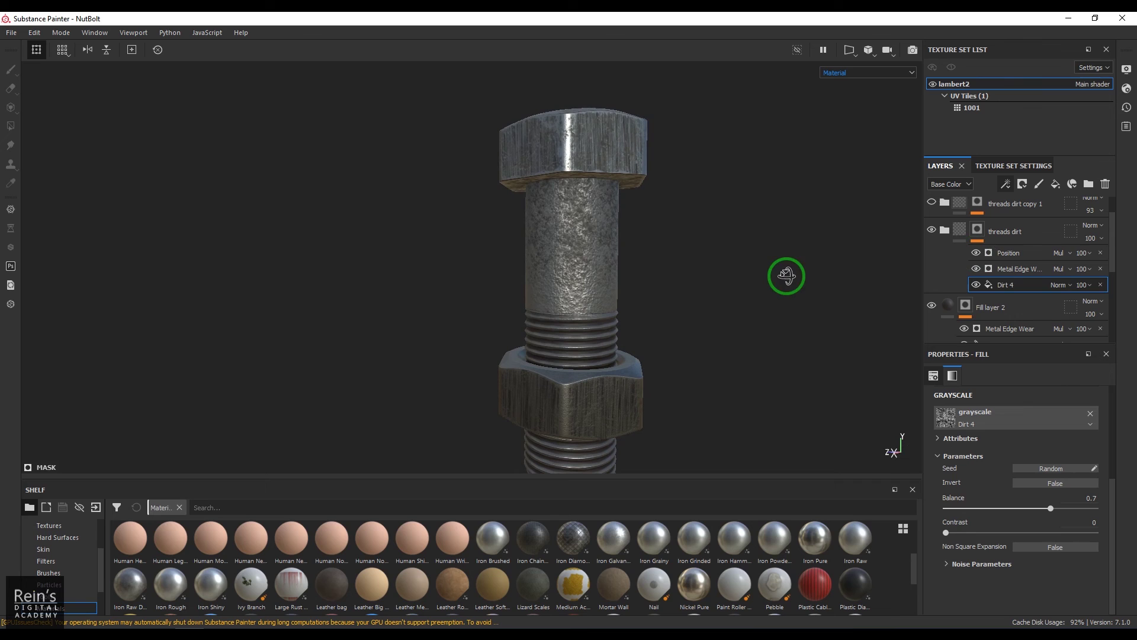
Show the threads dirt copy 1 folder and inspect its dirt on the nut up close
scroll(944, 262, up, 1)
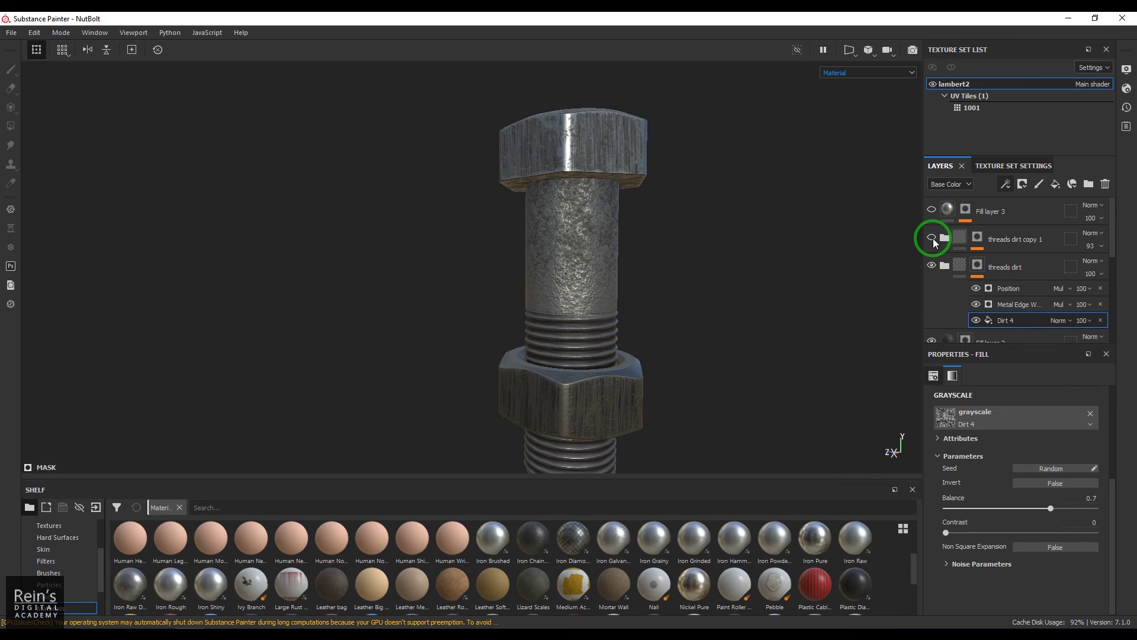
click(933, 237)
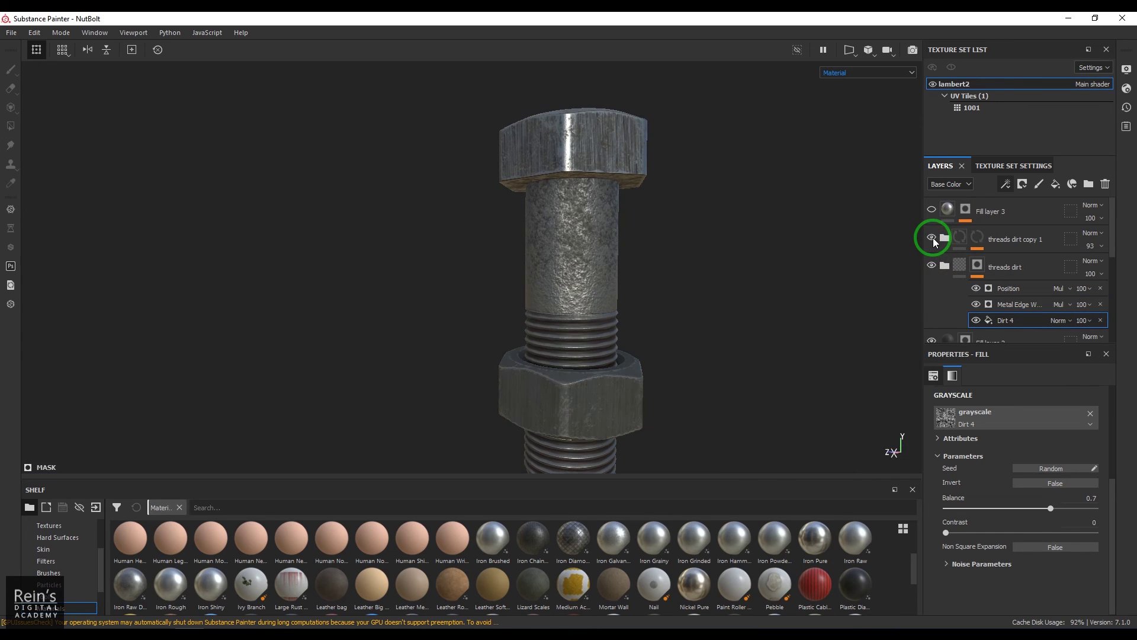
alt+drag(800, 307, 741, 357)
scroll(741, 358, up, 5)
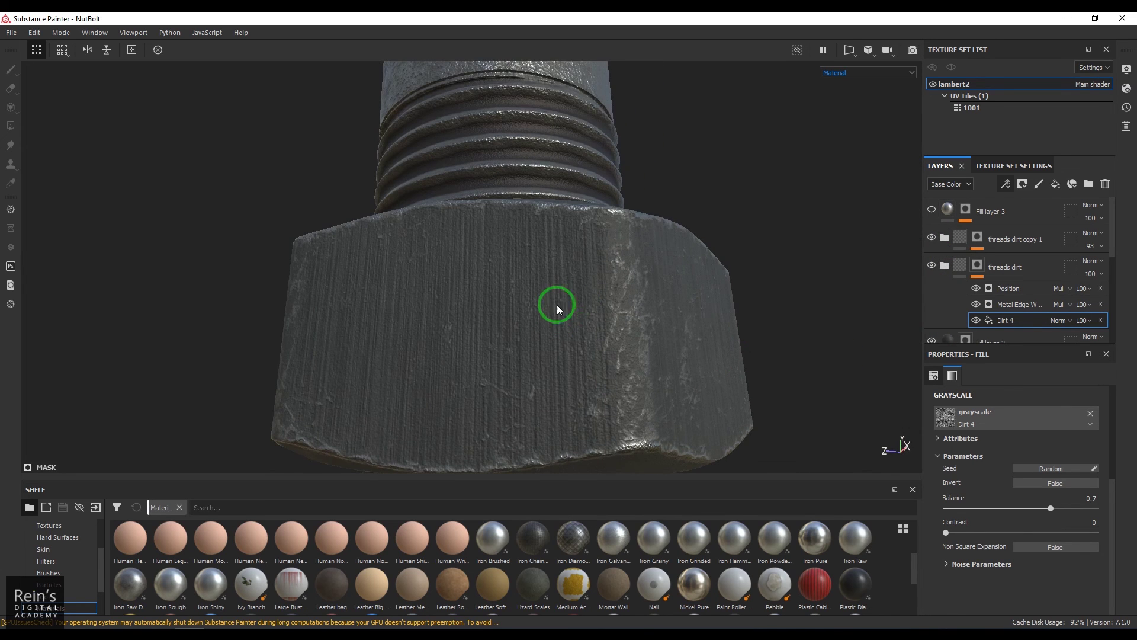
scroll(588, 330, down, 3)
alt+drag(588, 330, 693, 332)
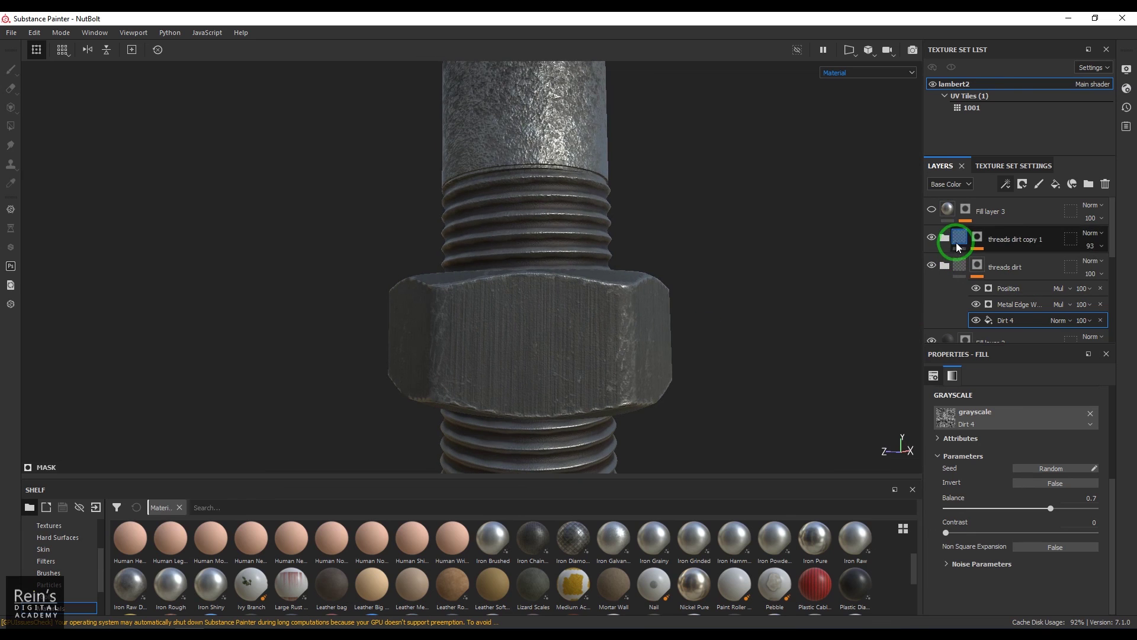
Open the threads dirt copy 1 folder to view its fill layers and expand its mask effects
click(959, 248)
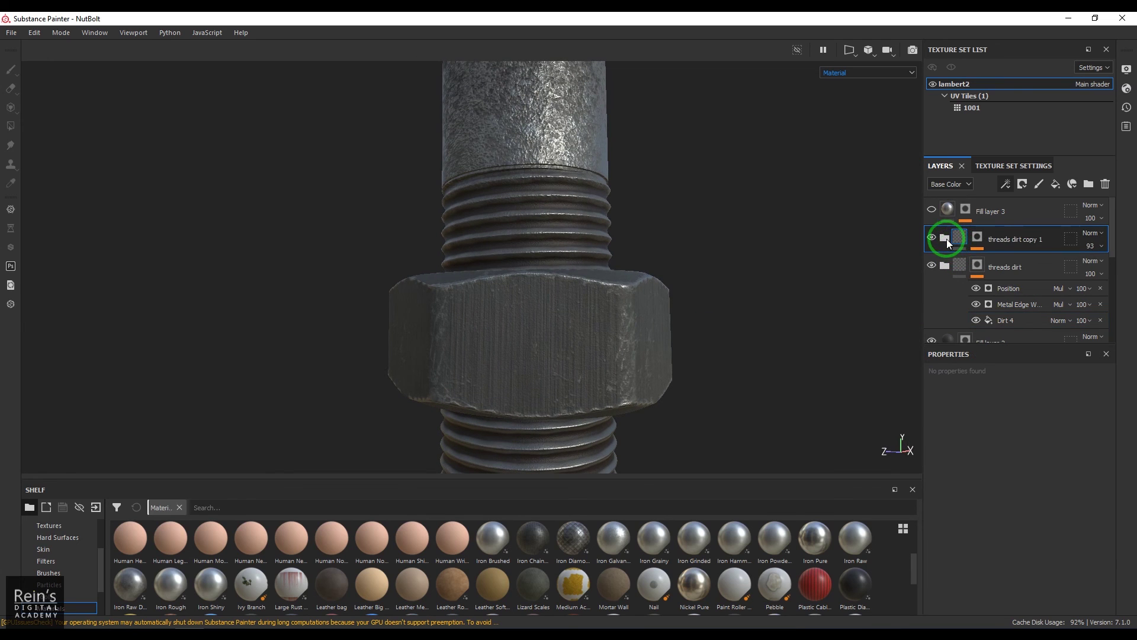
click(944, 238)
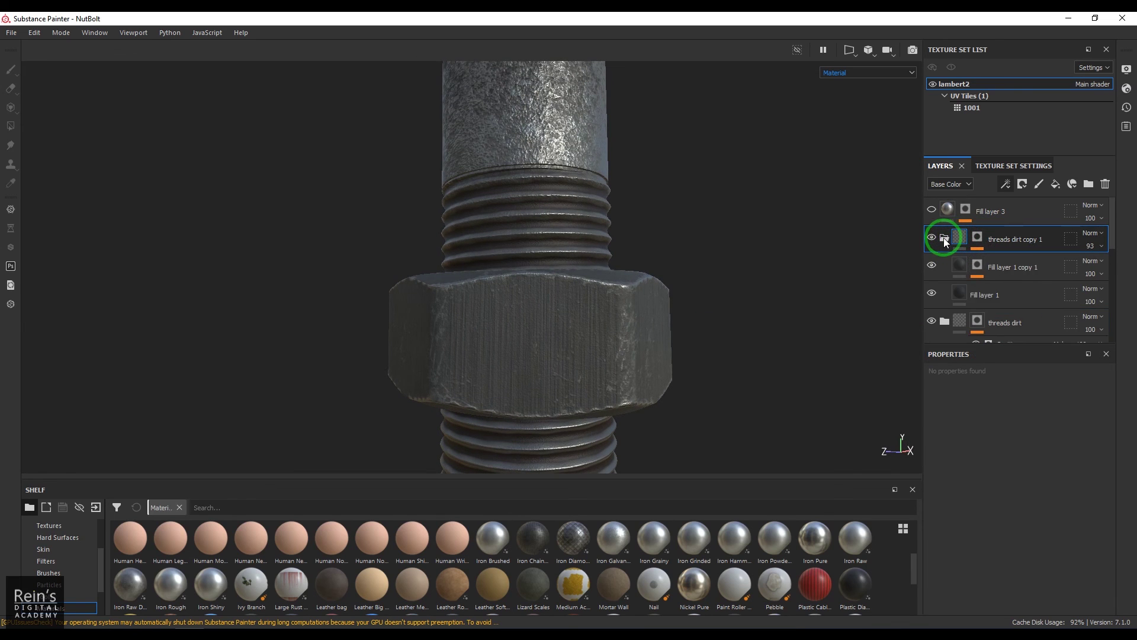
click(960, 274)
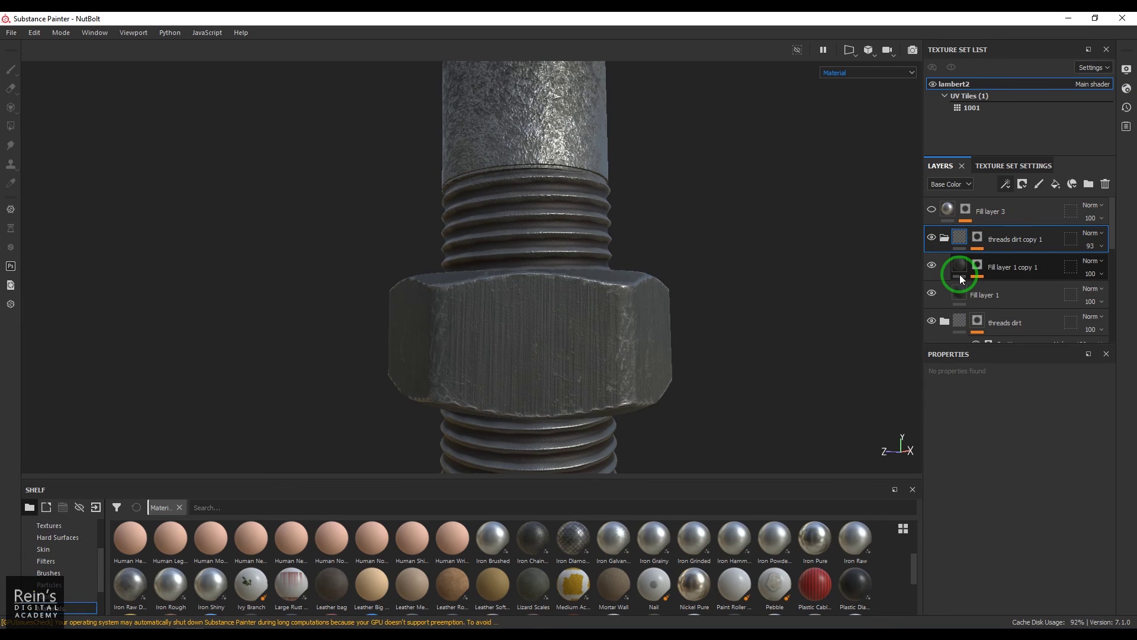
click(978, 238)
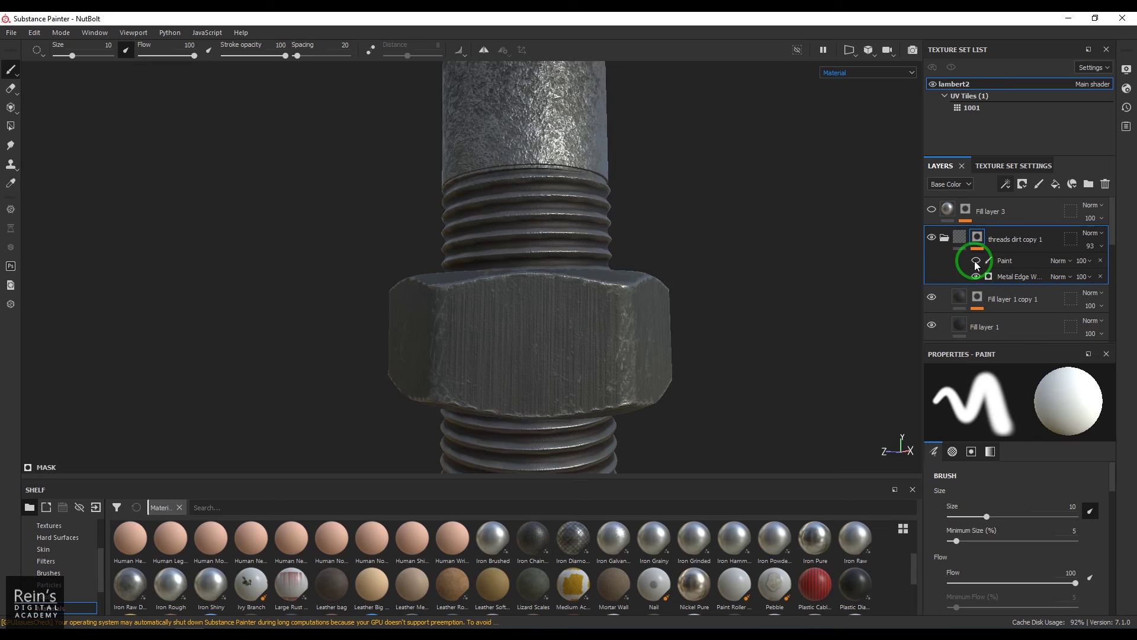
Compare the bolt with and without the Paint effect in the threads dirt copy 1 mask, ending with it on at the nut
click(976, 260)
scroll(665, 327, down, 5)
mouse_move(665, 327)
alt+mouse_down()
mouse_move(725, 402)
mouse_move(784, 337)
alt+mouse_up()
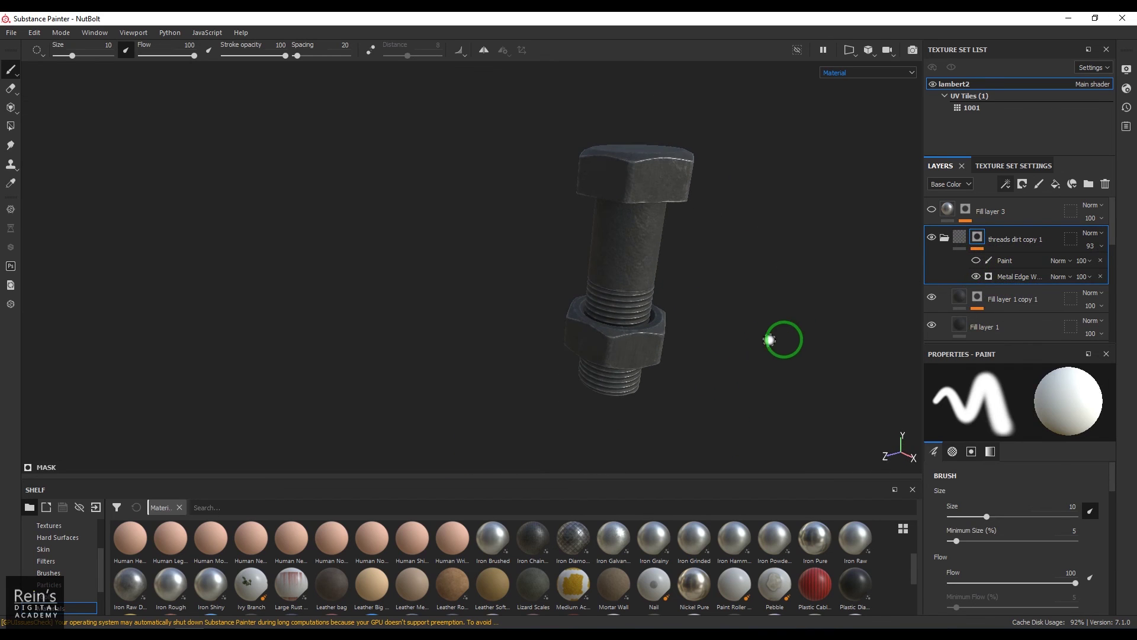
click(980, 262)
alt+drag(668, 423, 619, 362)
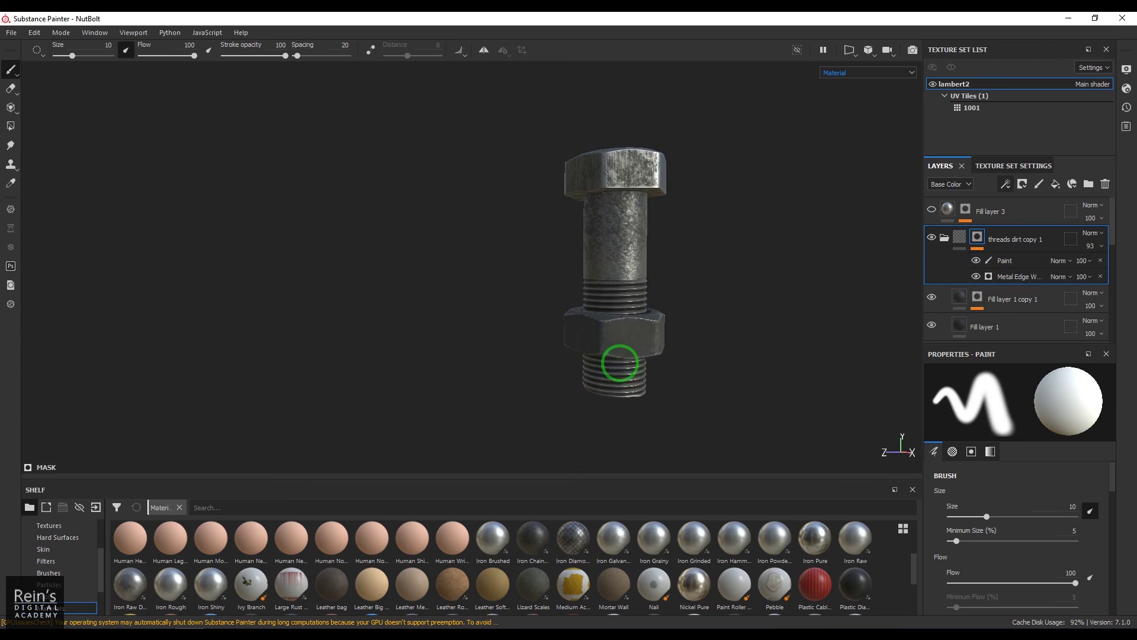
scroll(687, 401, up, 4)
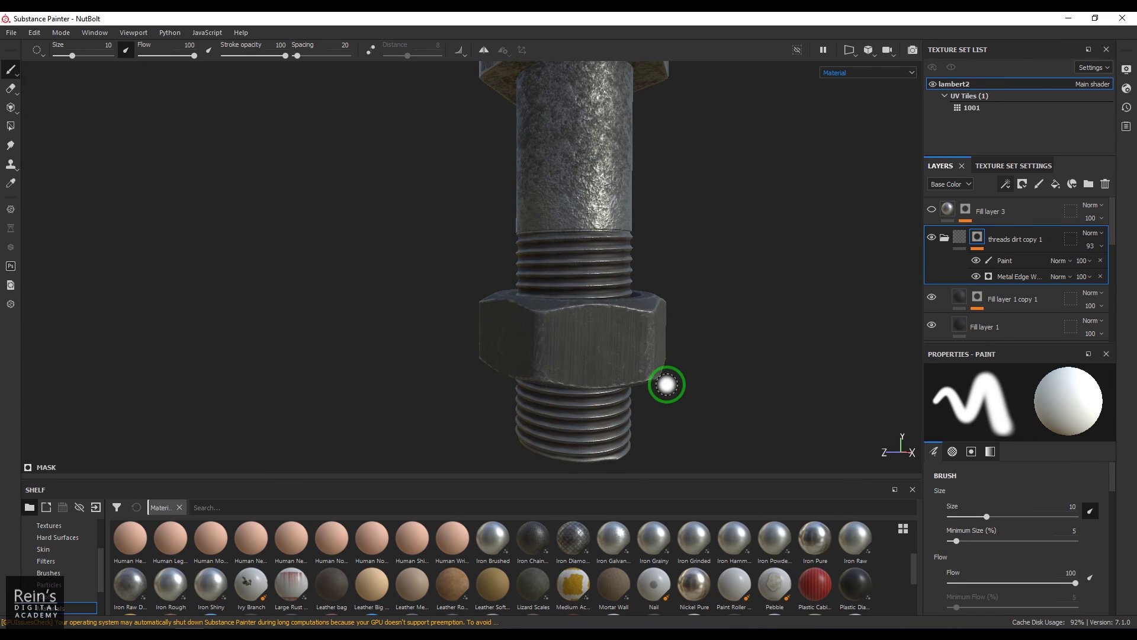
Select the threads dirt copy 1 Paint effect, set the viewport display to Mask, and compare the mask with and without Paint
click(1007, 261)
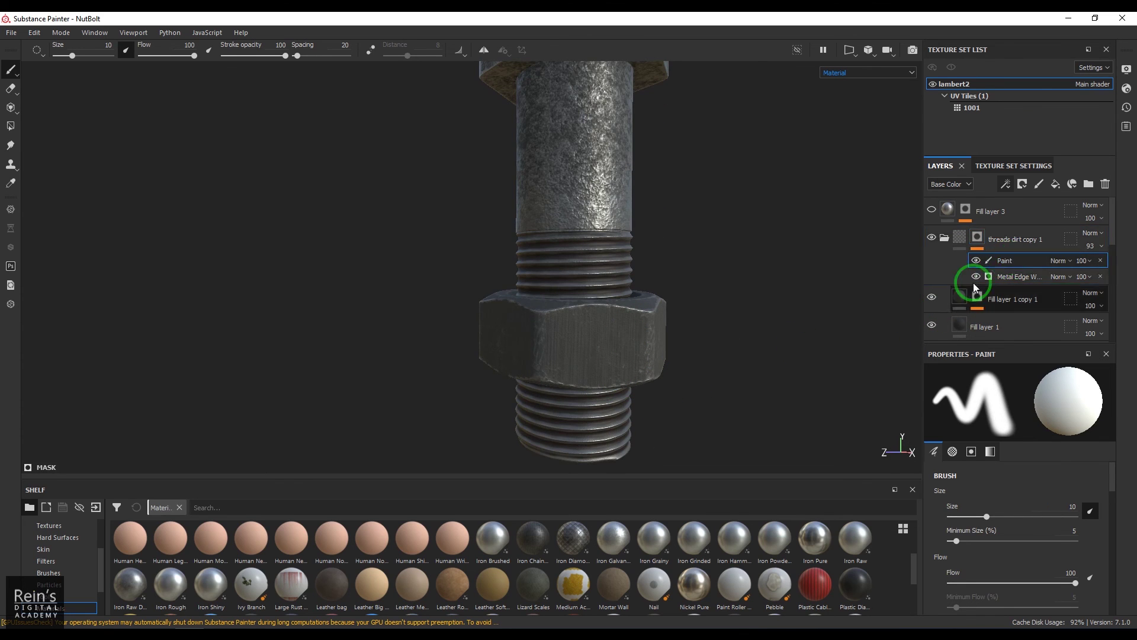
click(866, 72)
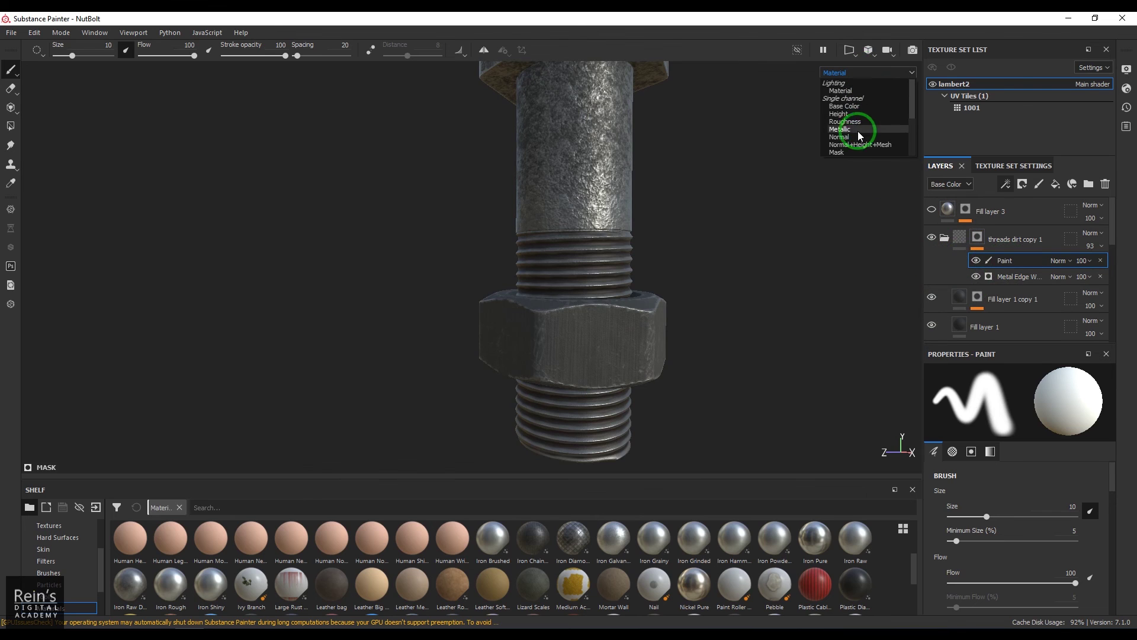
click(853, 152)
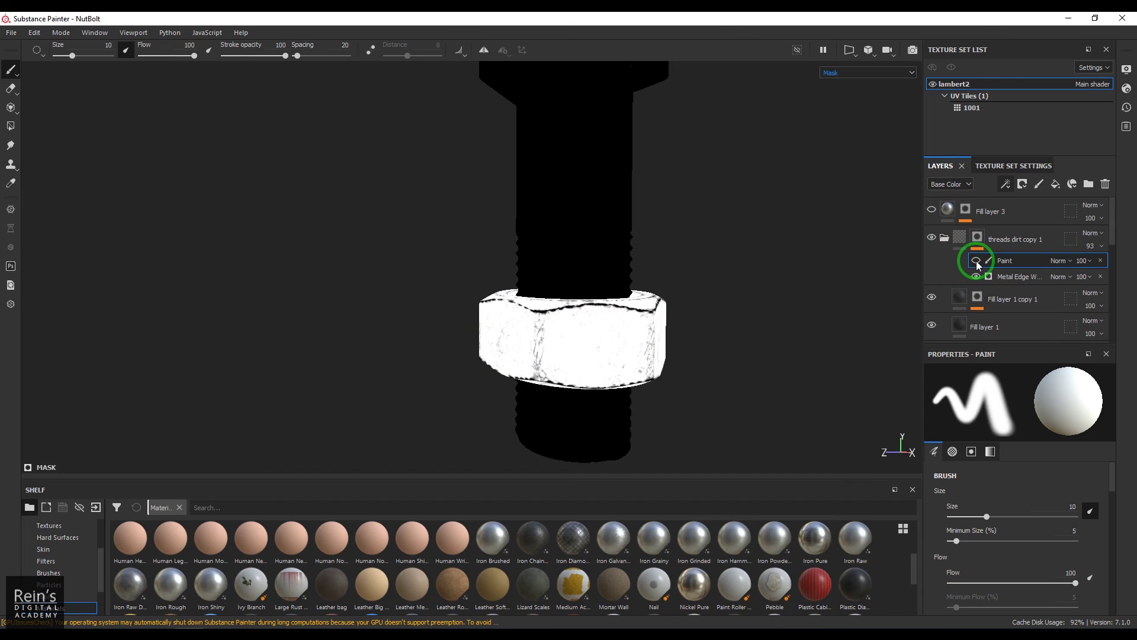
click(976, 261)
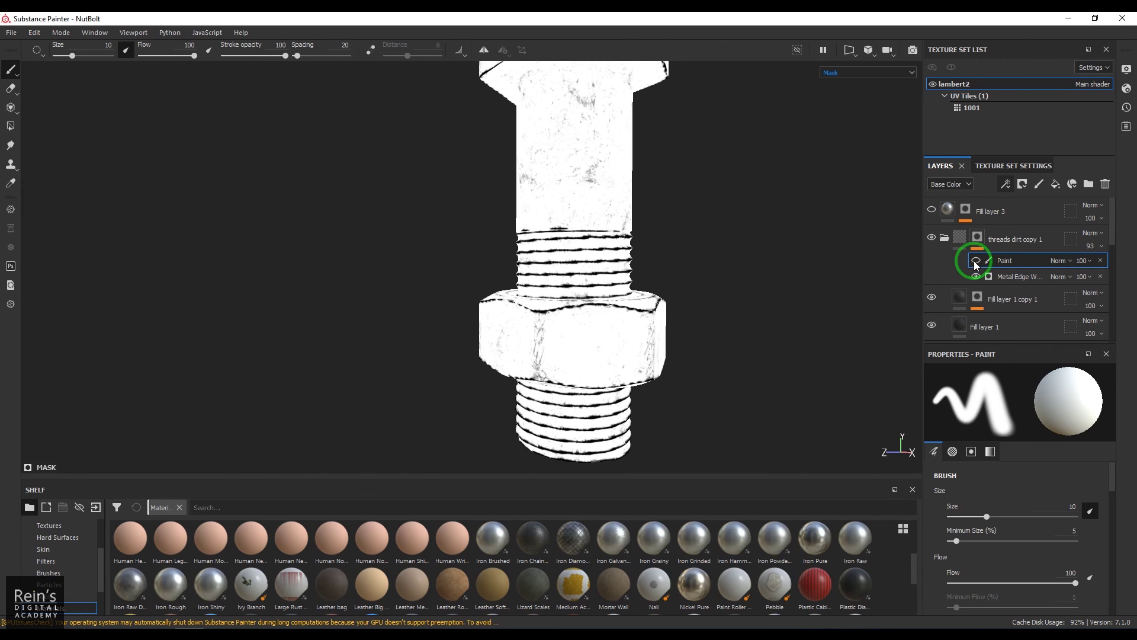
click(976, 261)
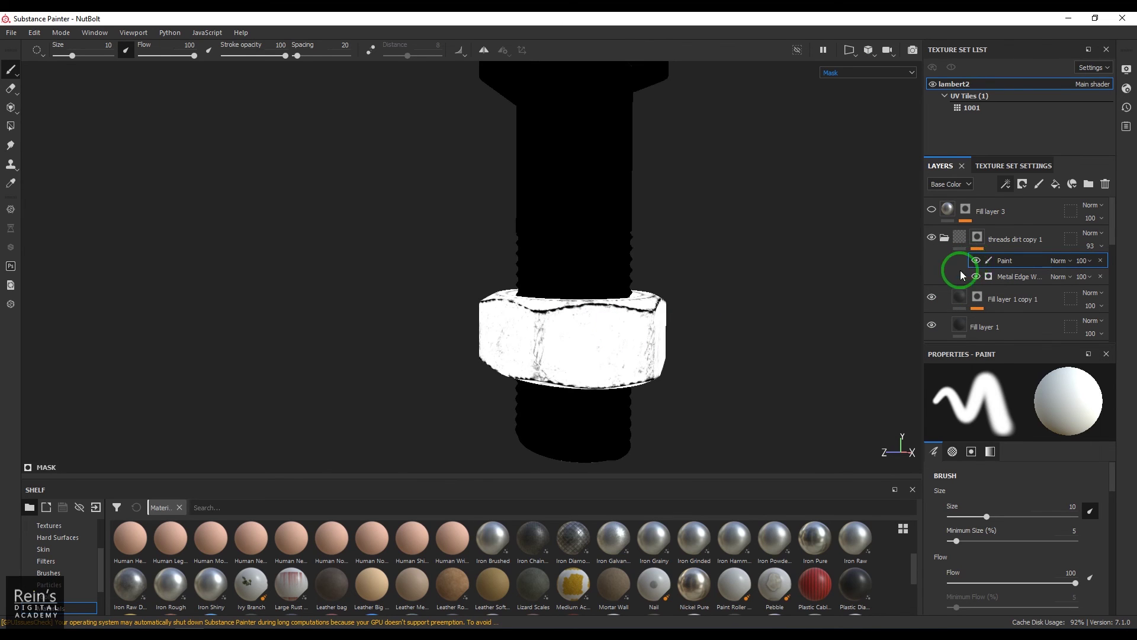
Return the viewport display to Material and view the whole bolt
click(862, 72)
click(853, 89)
alt+drag(681, 264, 574, 199)
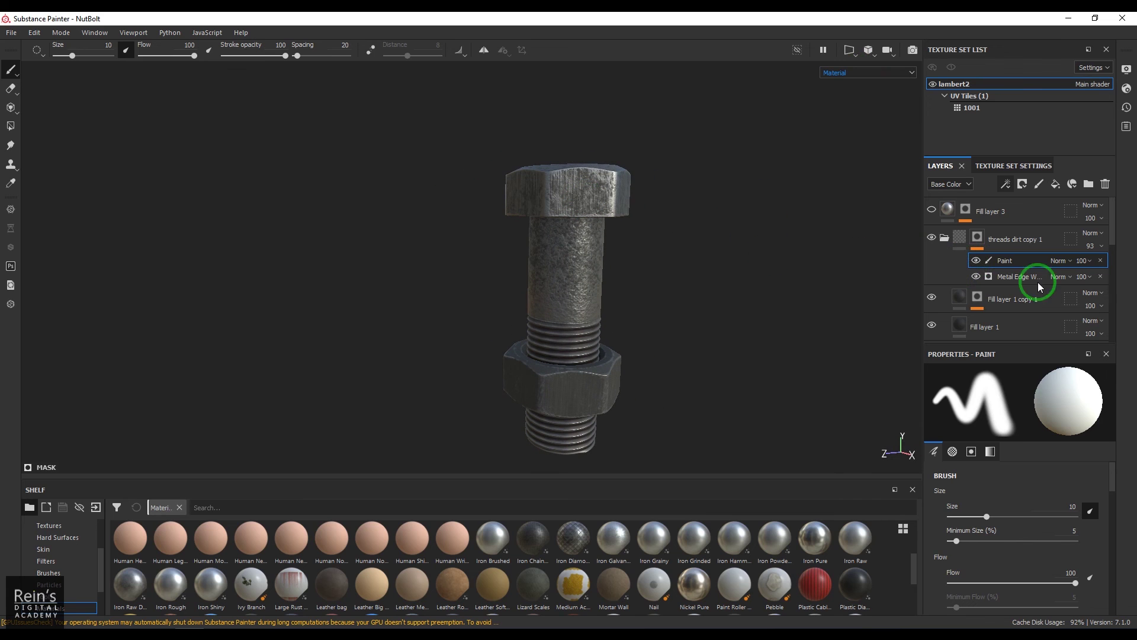
Show Fill layer 3 and expand its mask effects
click(931, 211)
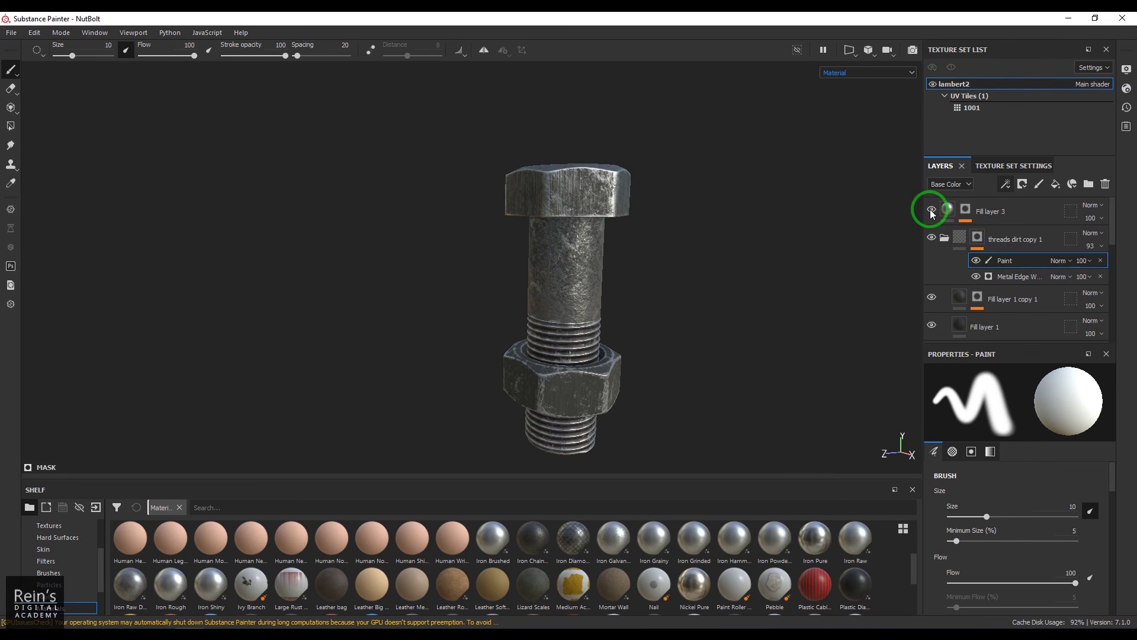
click(931, 211)
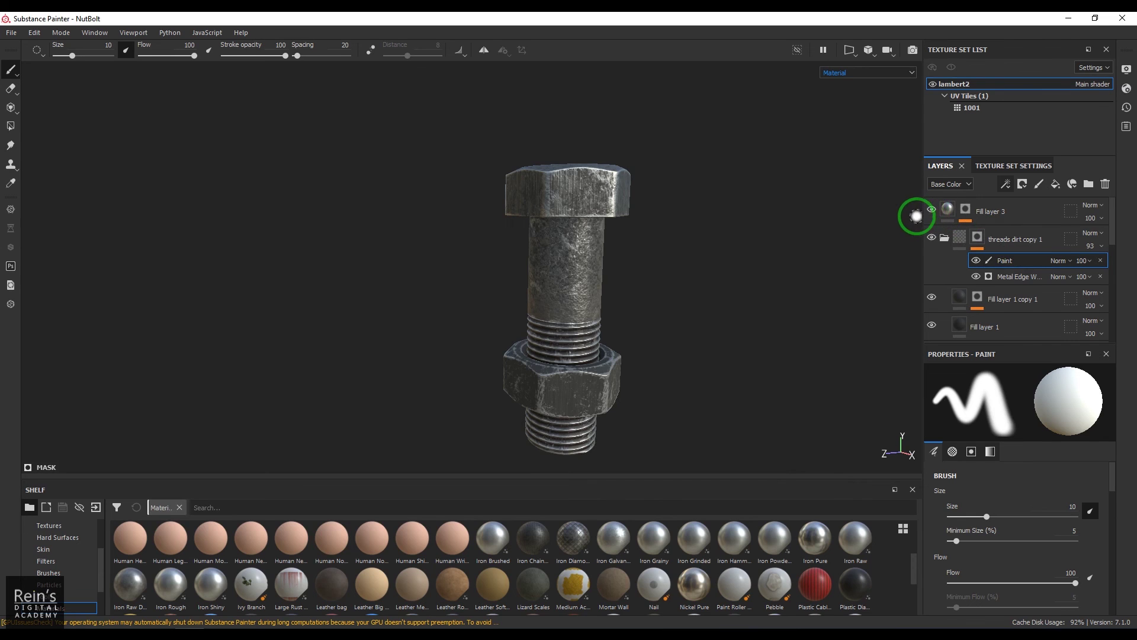
click(964, 211)
click(966, 213)
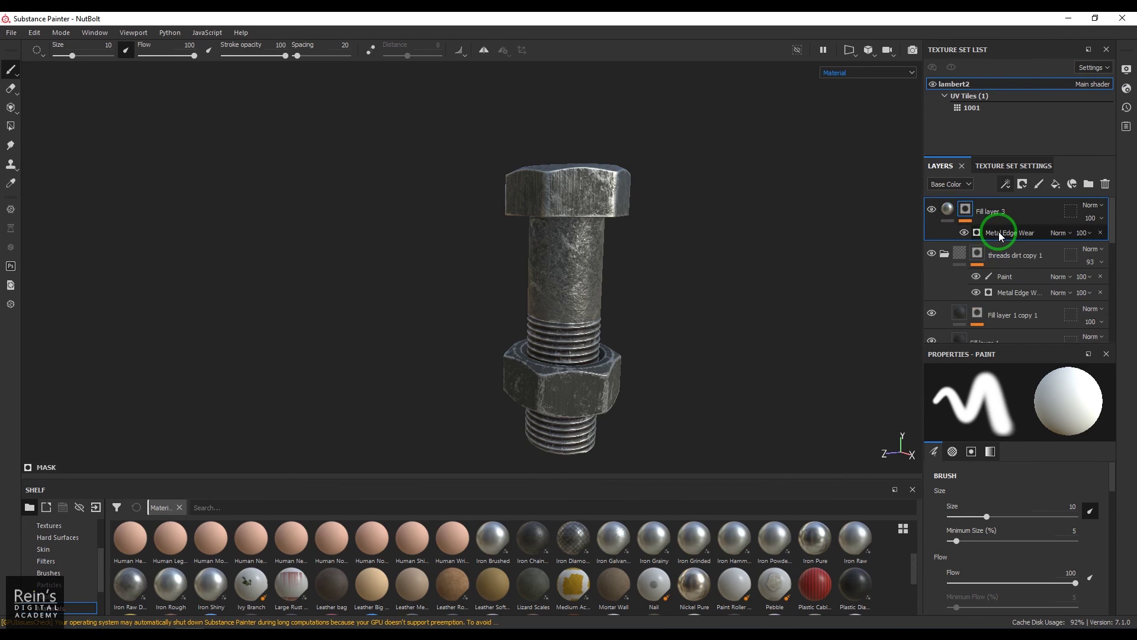
Delete the Metal Edge Wear effect from Fill layer 3's mask and check the bolt
click(1088, 232)
key(ctrl+z)
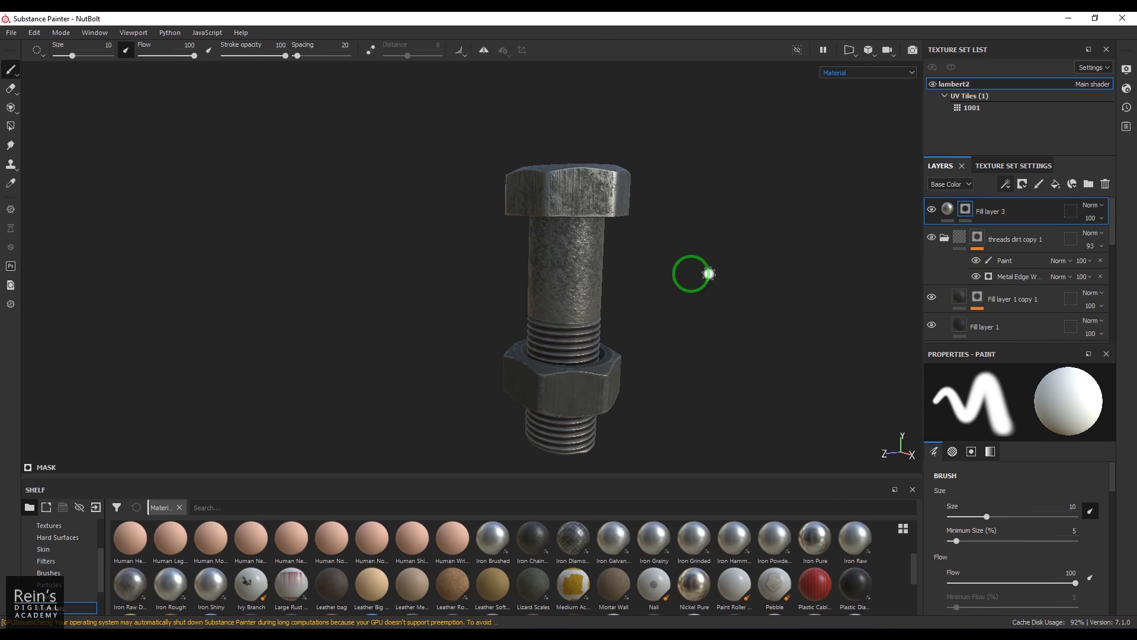
alt+drag(642, 284, 619, 292)
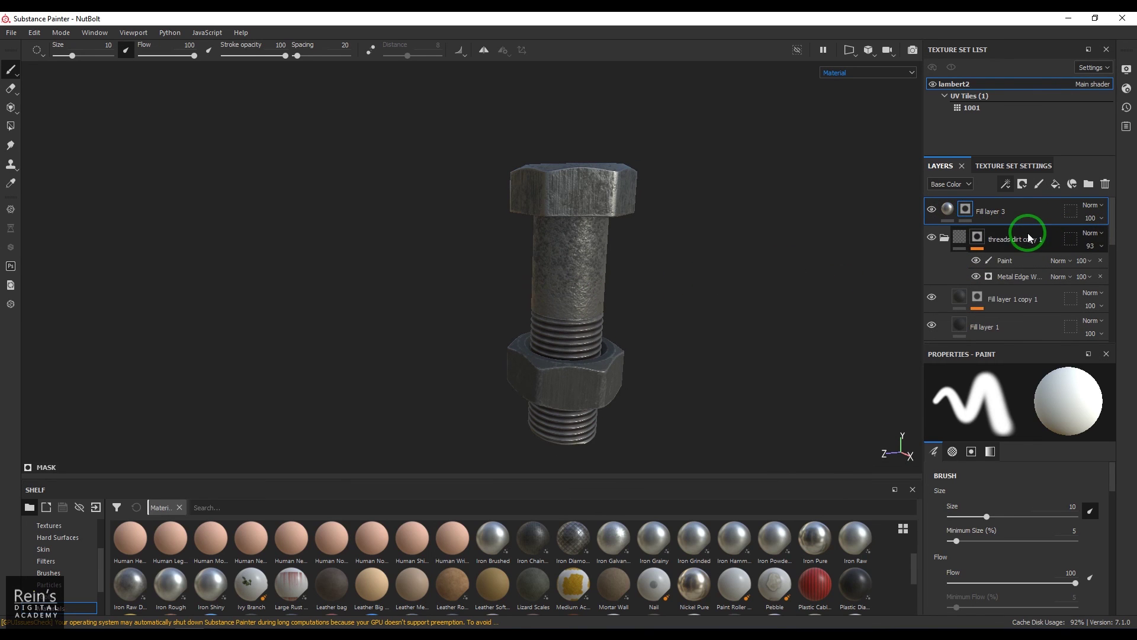
Remove Fill layer 3's mask to inspect the plain metal over the whole bolt, and undo the removal
right_click(967, 213)
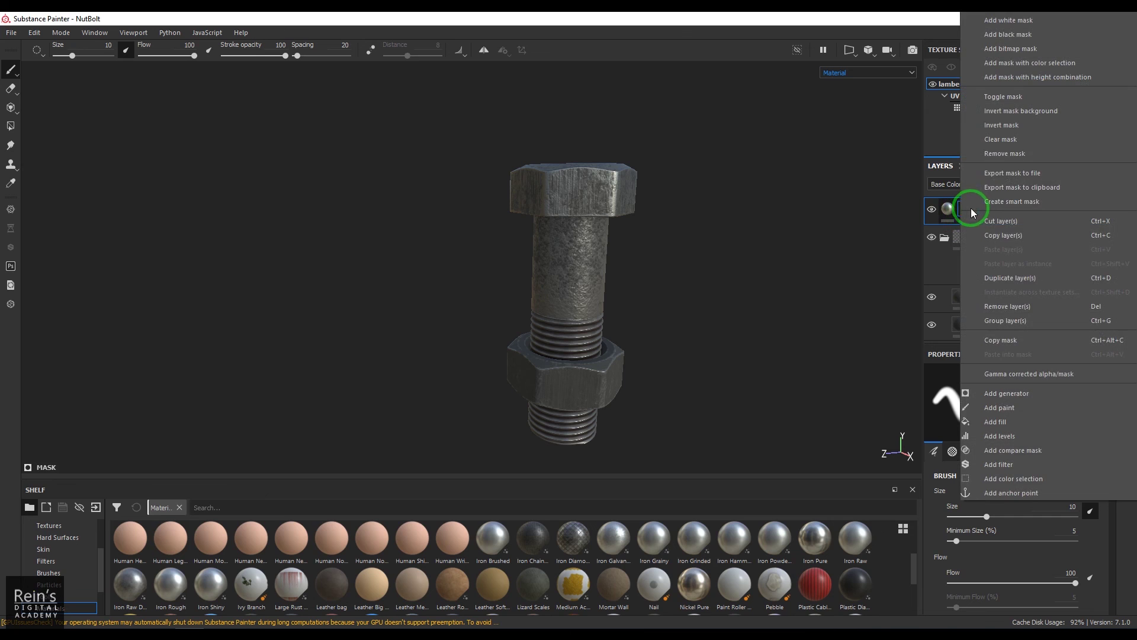
click(1005, 153)
mouse_move(662, 302)
alt+mouse_down()
mouse_move(515, 264)
mouse_move(563, 279)
mouse_move(610, 331)
alt+mouse_up()
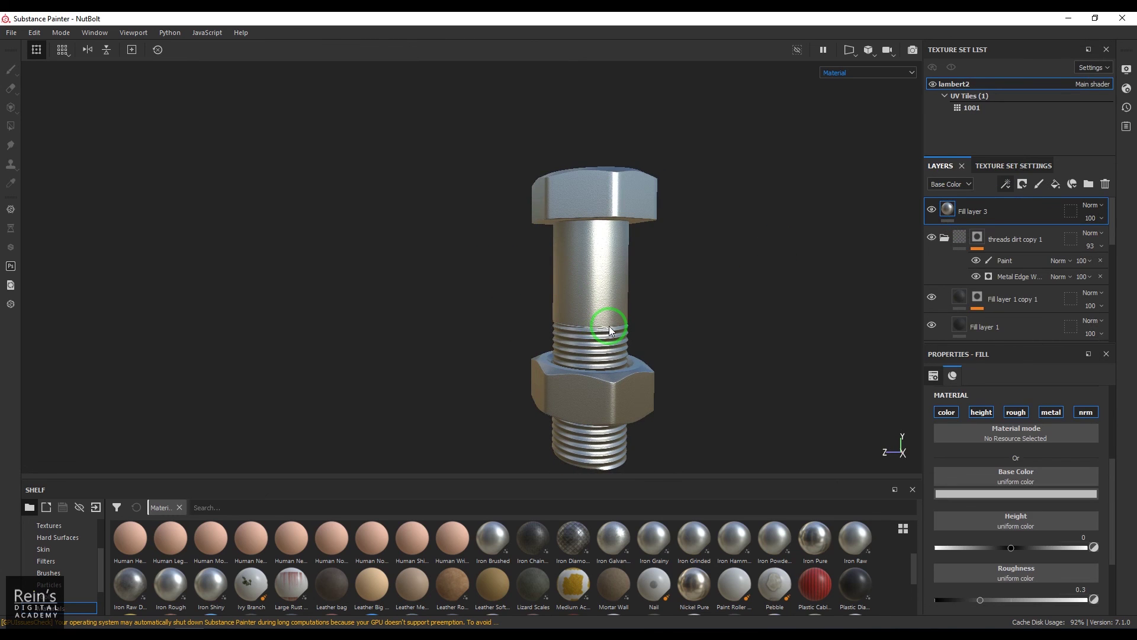
drag(654, 584, 772, 299)
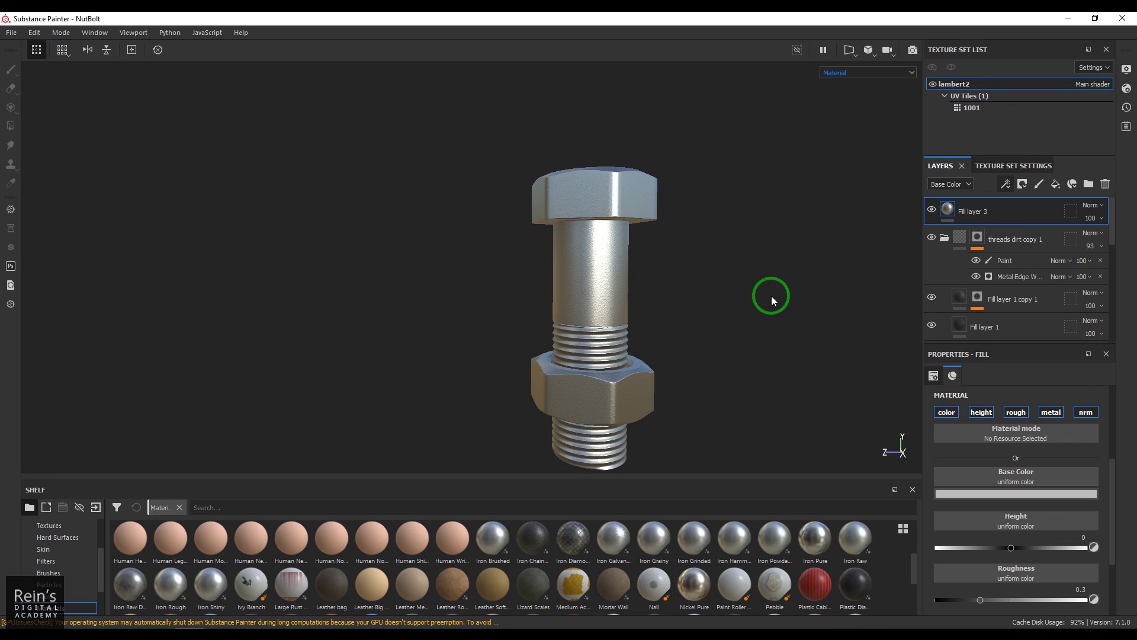
key(ctrl+z)
Remove Fill layer 3's mask and give the layer a new black mask
click(965, 211)
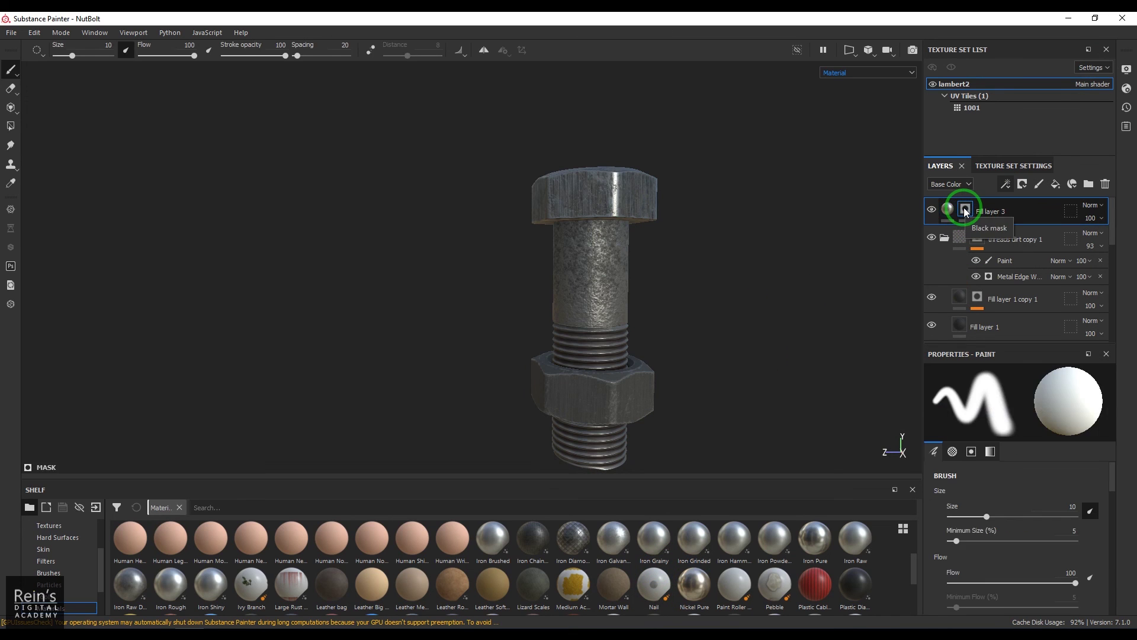
right_click(966, 211)
click(1005, 153)
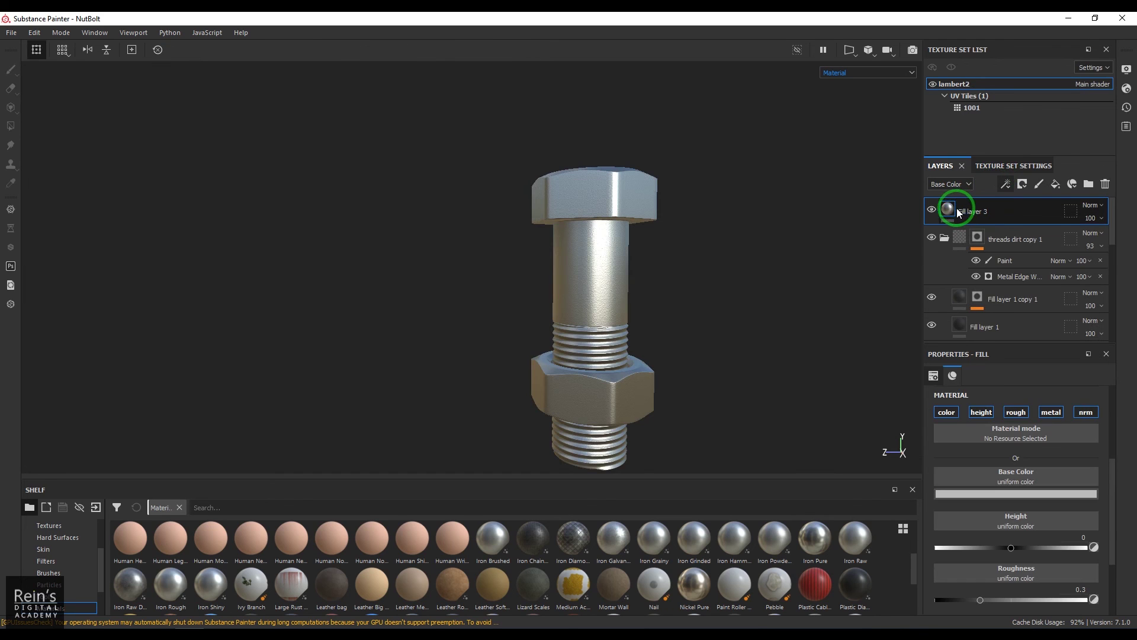
click(1022, 184)
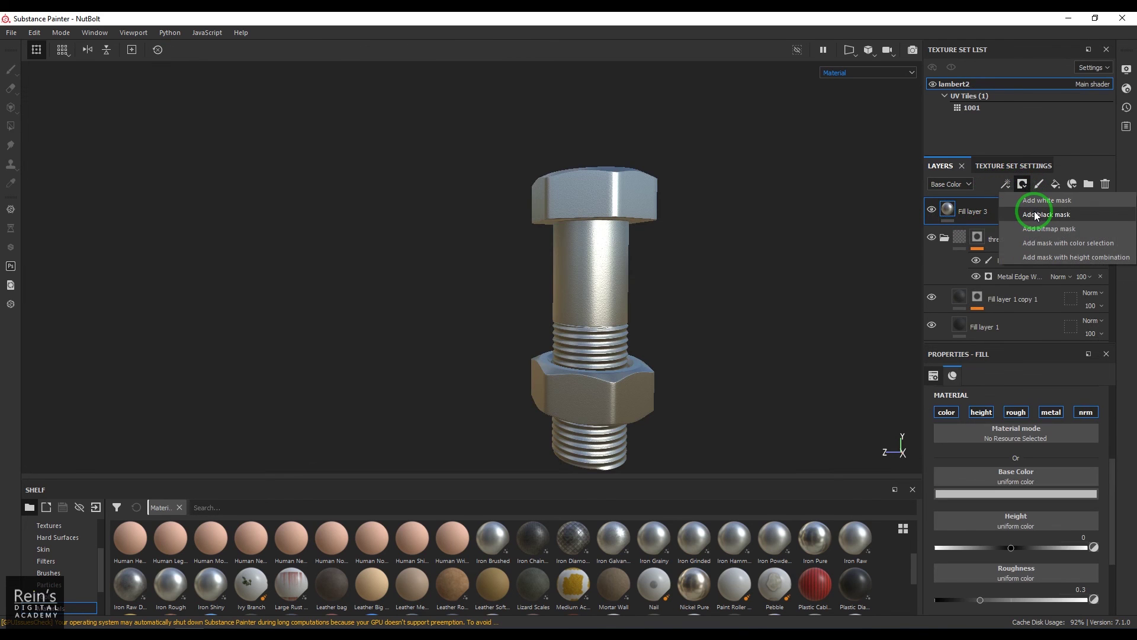
click(1035, 215)
Add a Metal Edge Wear generator to Fill layer 3's black mask and check the worn edges on the bolt
click(1008, 185)
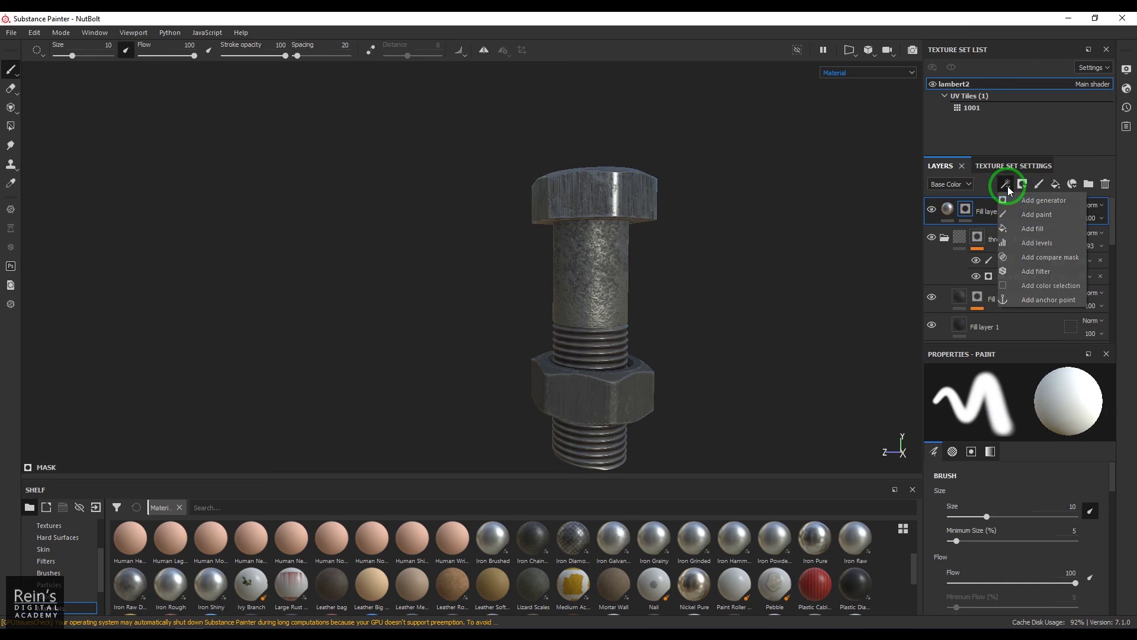
click(1018, 200)
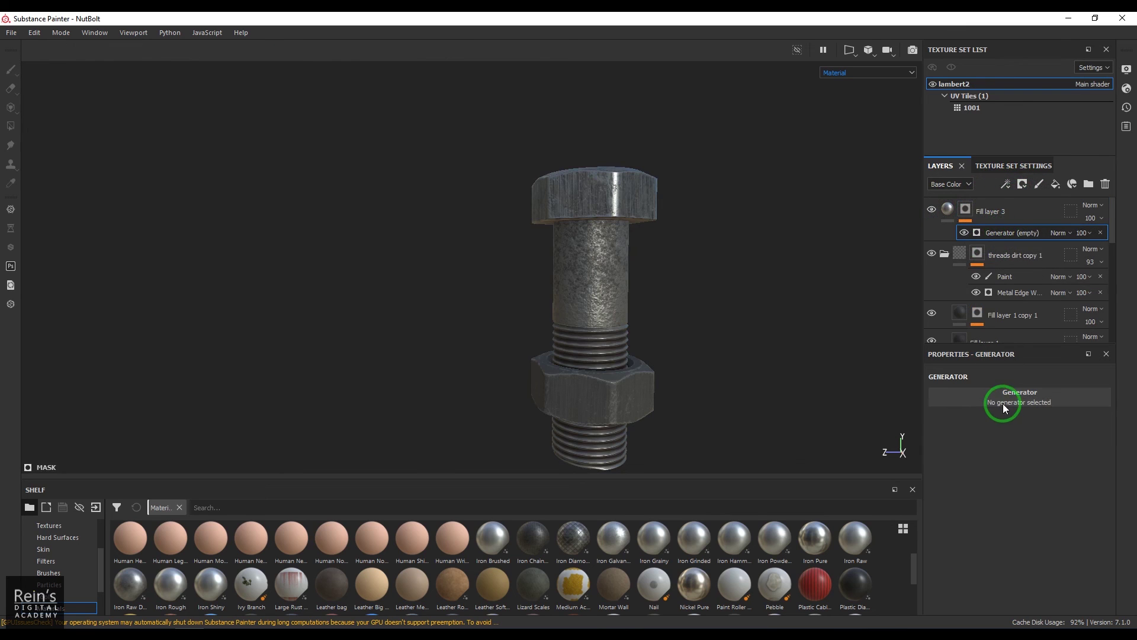
click(1010, 393)
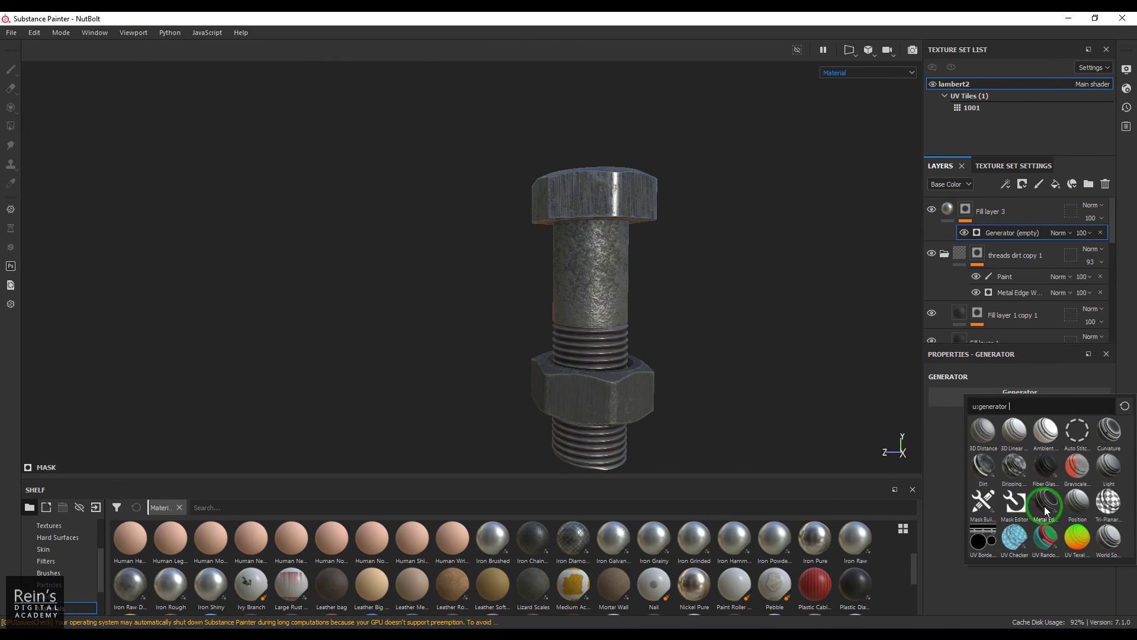
alt+drag(737, 292, 660, 252)
scroll(660, 251, up, 3)
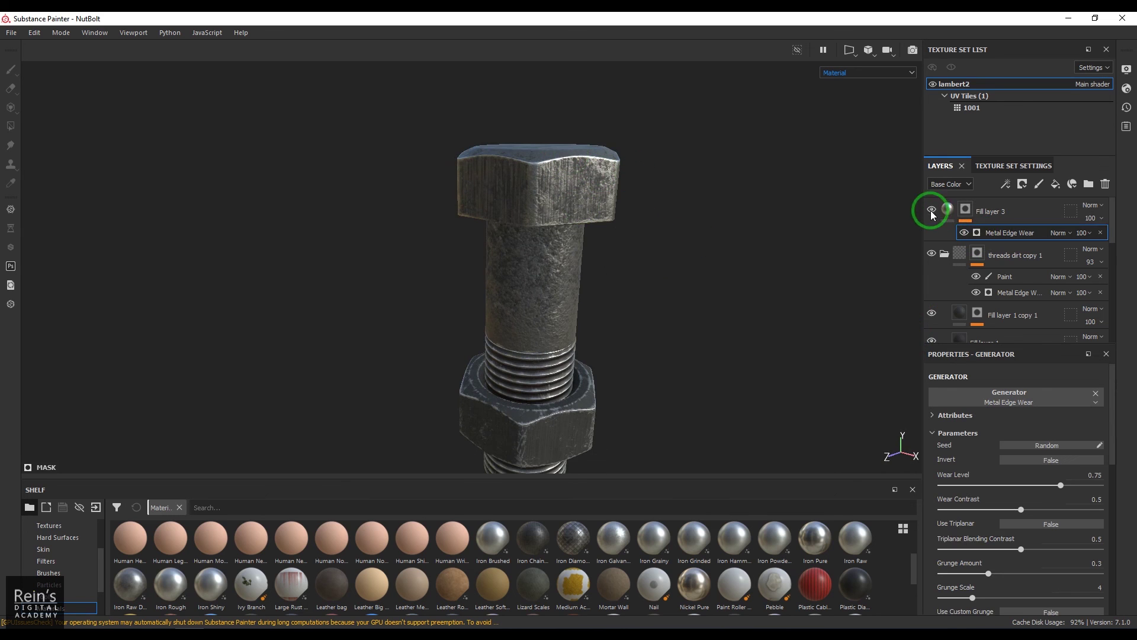
Lower the roughness of Fill layer 3's material to about 0.15
click(946, 212)
scroll(1016, 485, down, 5)
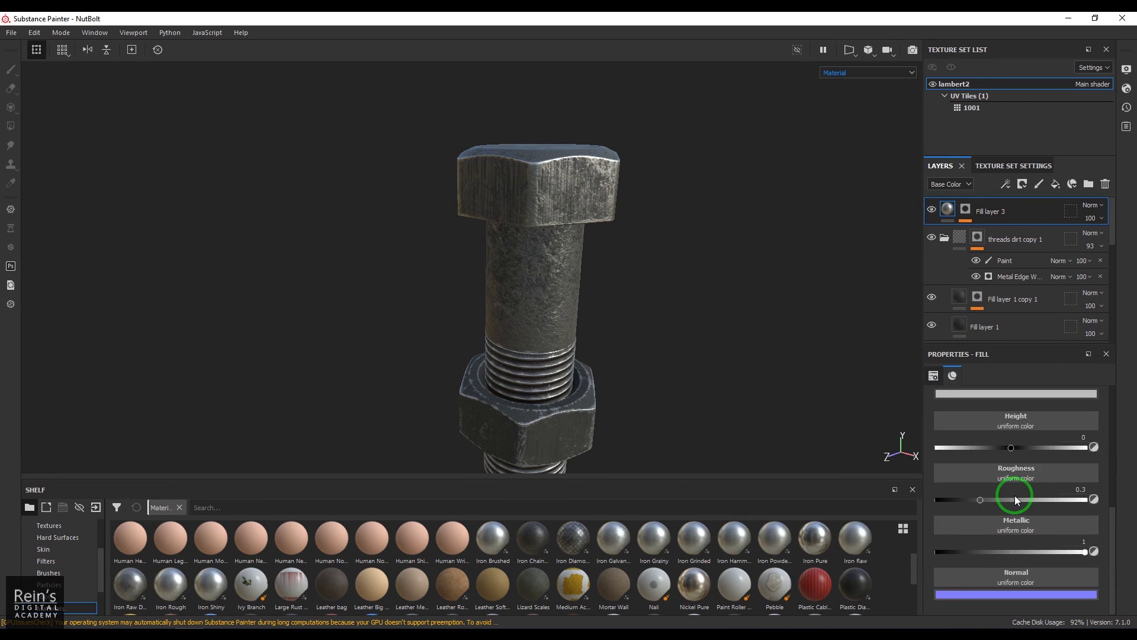
click(971, 501)
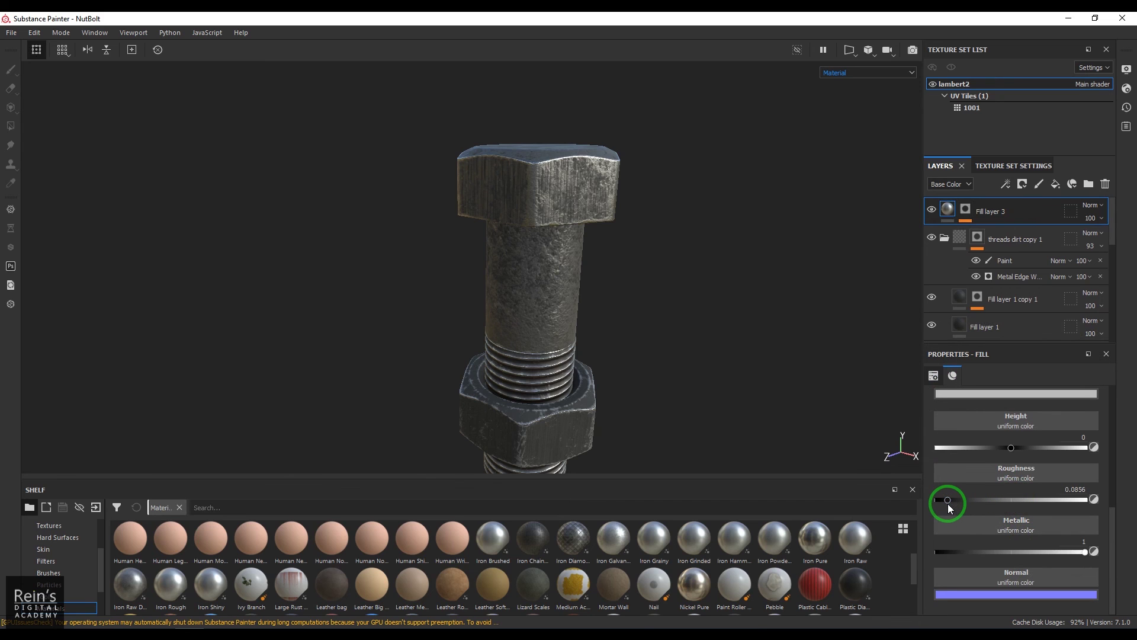
drag(948, 500, 958, 500)
Change Fill layer 3's base color to a golden yellow and inspect the tinted edges around the bolt
scroll(973, 461, up, 1)
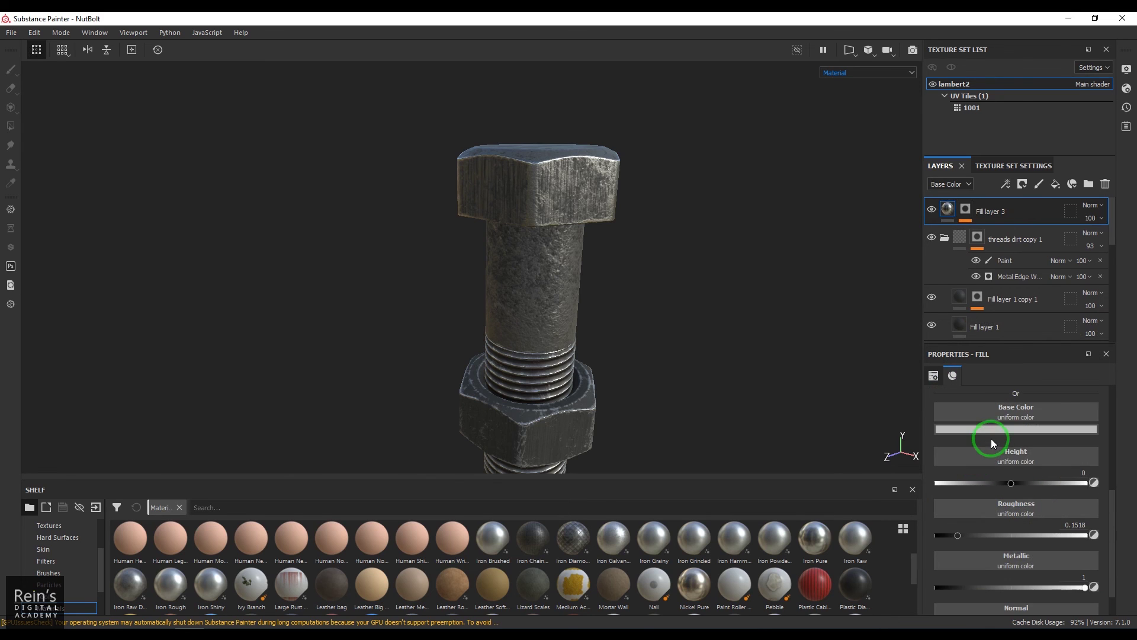
click(1001, 430)
click(1024, 478)
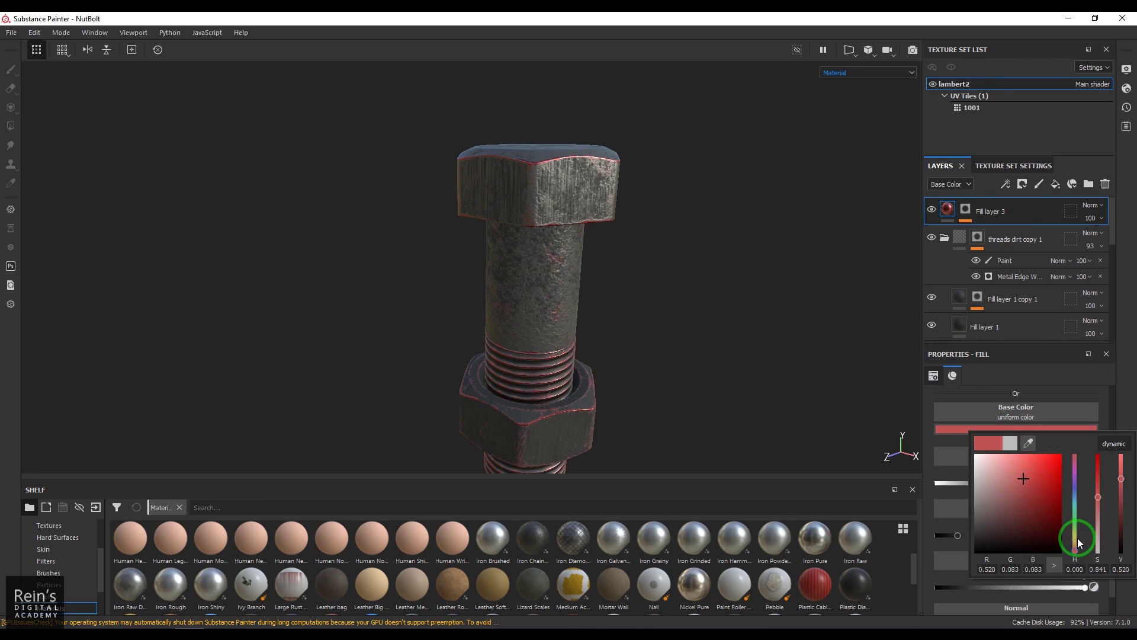
drag(1075, 551, 1076, 540)
click(665, 390)
mouse_move(665, 390)
alt+mouse_down()
mouse_move(581, 363)
mouse_move(697, 388)
alt+mouse_up()
alt+drag(648, 368, 709, 299)
alt+right_drag(709, 293, 646, 317)
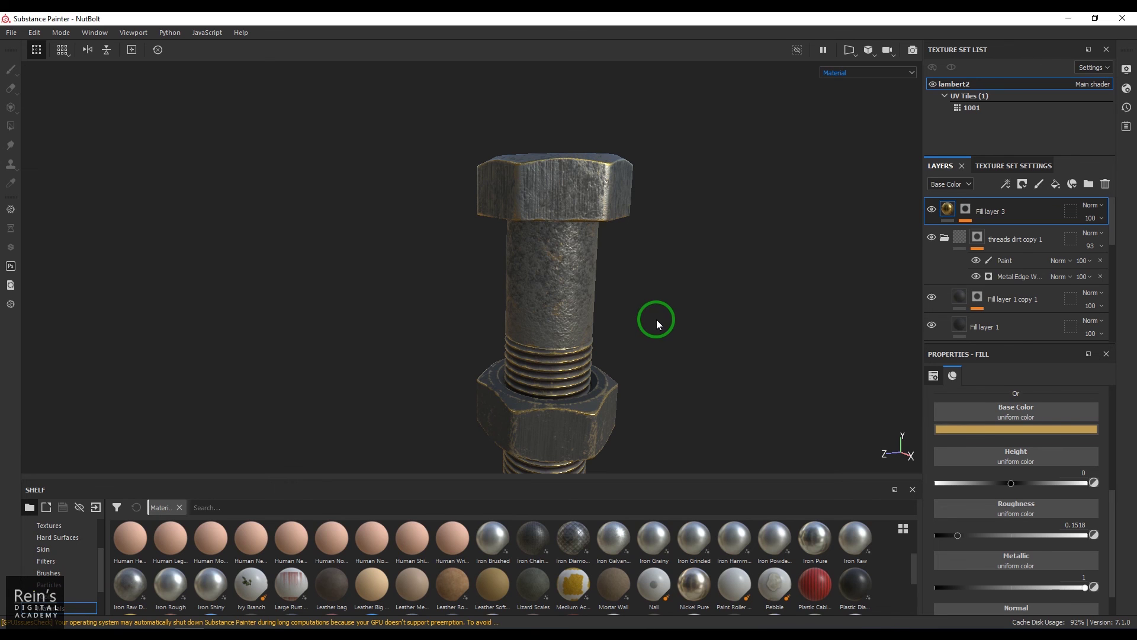
alt+drag(736, 338, 886, 425)
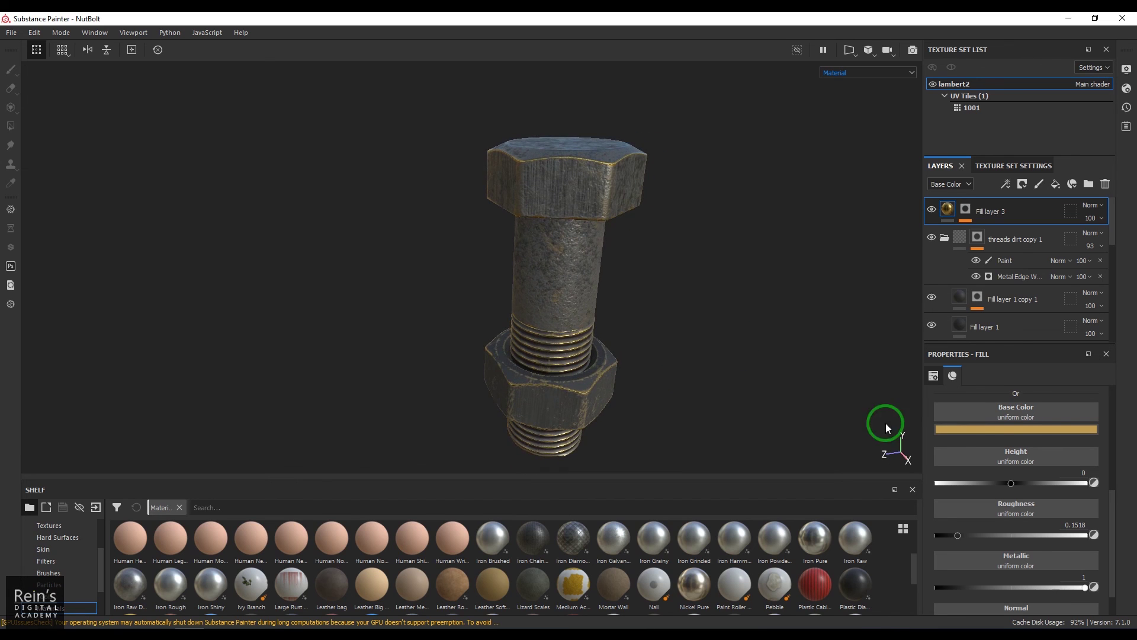
Desaturate Fill layer 3's base color to a muted tan and check the edge wear from another side
click(1004, 433)
drag(987, 486, 1001, 485)
alt+drag(559, 292, 720, 279)
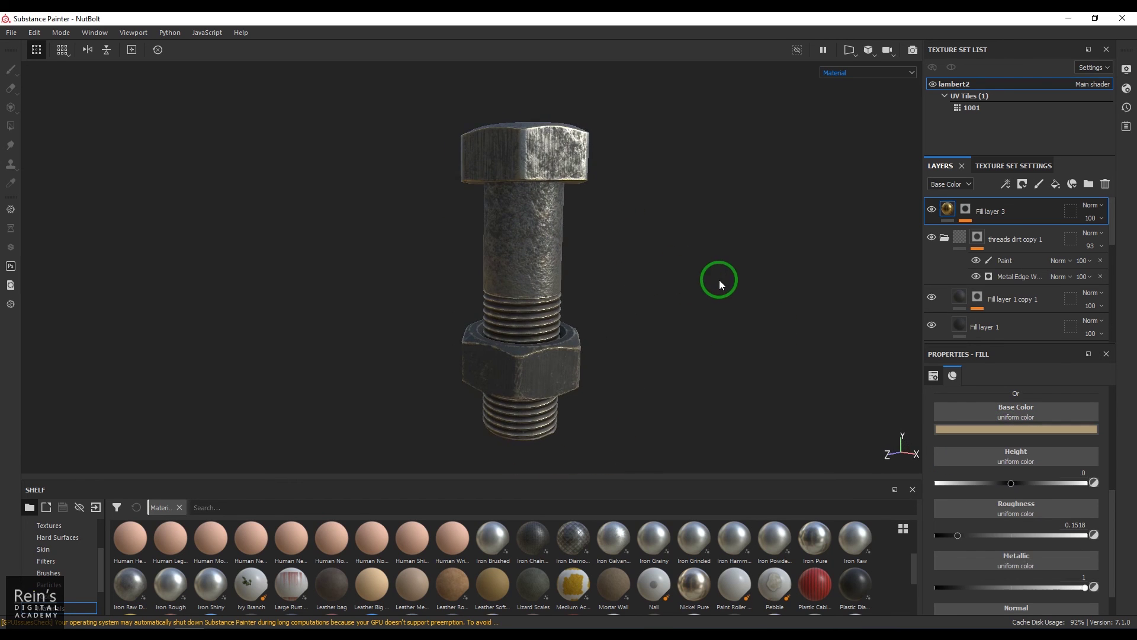
click(628, 334)
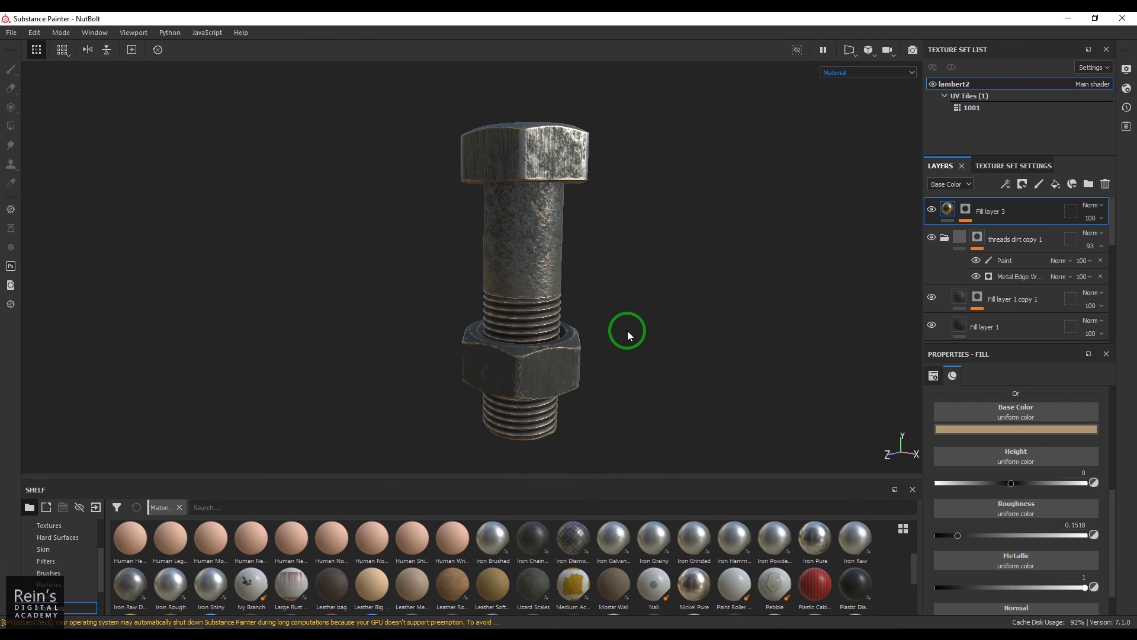